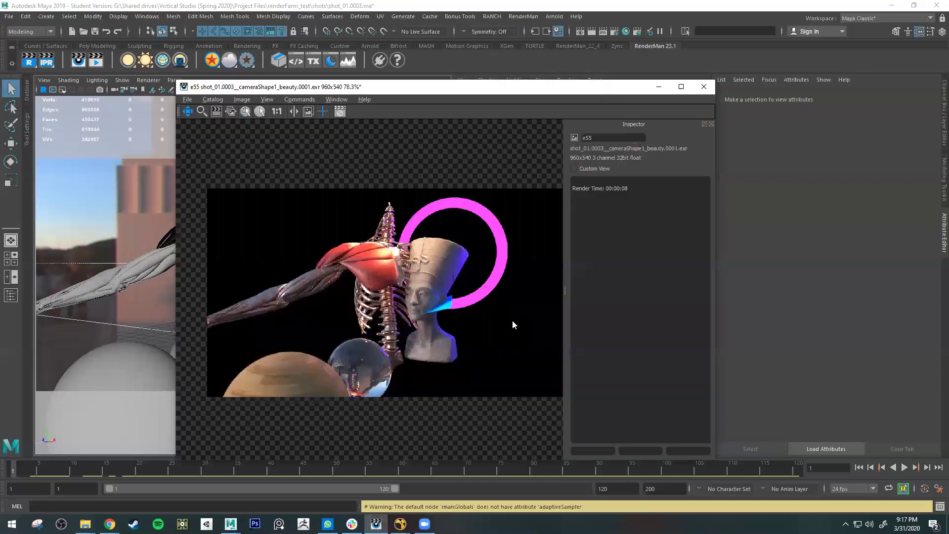
Step: Examine the rendered beauty image in the render viewer and return to the Maya scene
scroll(425, 319, "down", 2)
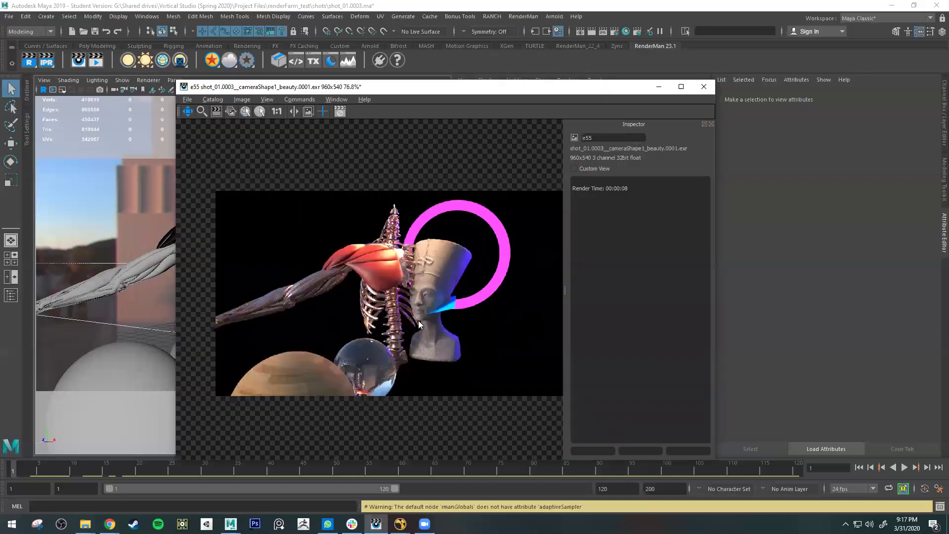
scroll(409, 308, "up", 1)
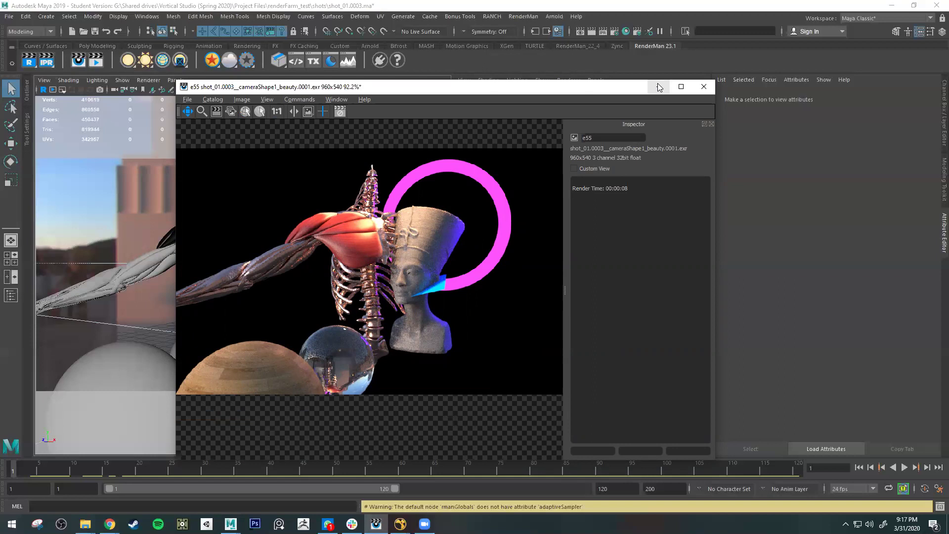
left_click(55, 250)
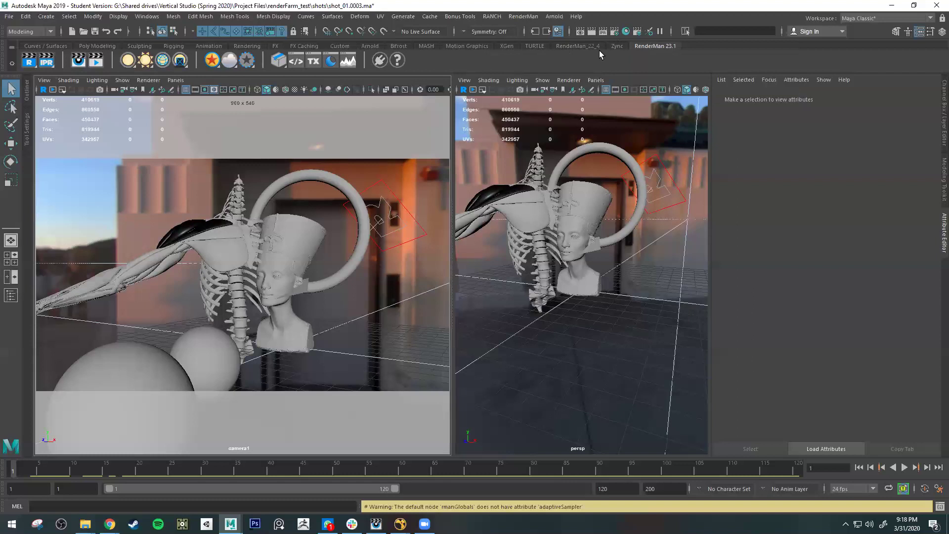
Step: Look up the Plug-in Manager among Maya's settings and preferences
left_click(523, 17)
left_click(329, 126)
left_click(157, 17)
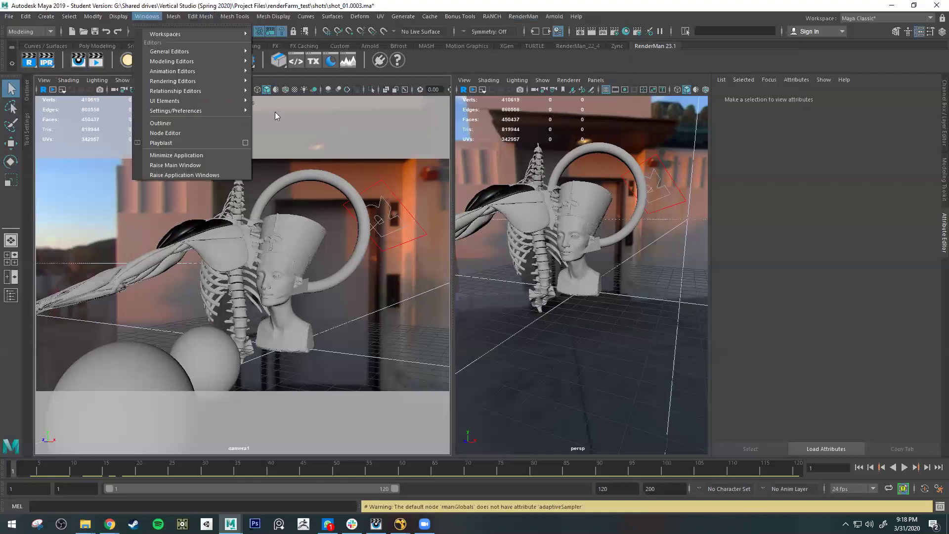
mouse_move(222, 111)
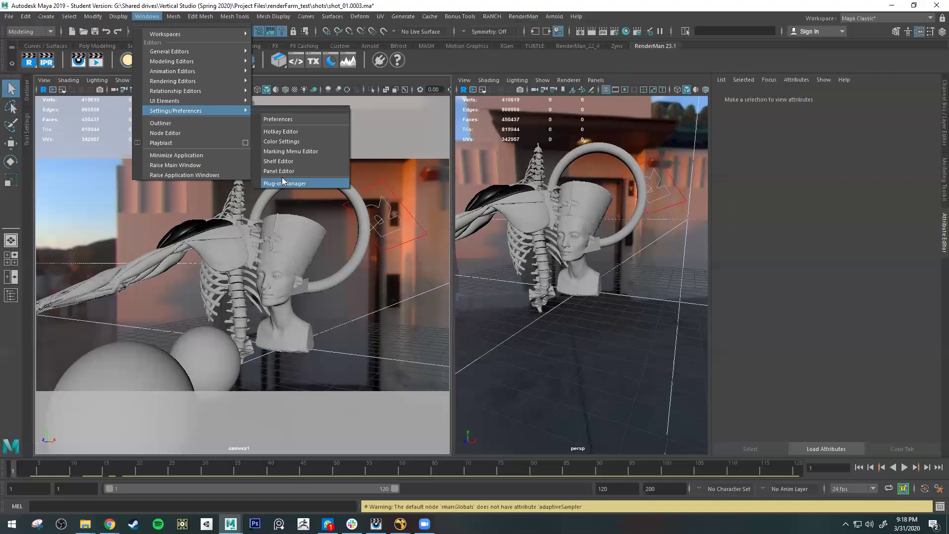
left_click(310, 185)
Step: Open the Render Settings and keep RenderMan as the renderer for masterLayer
left_click(638, 36)
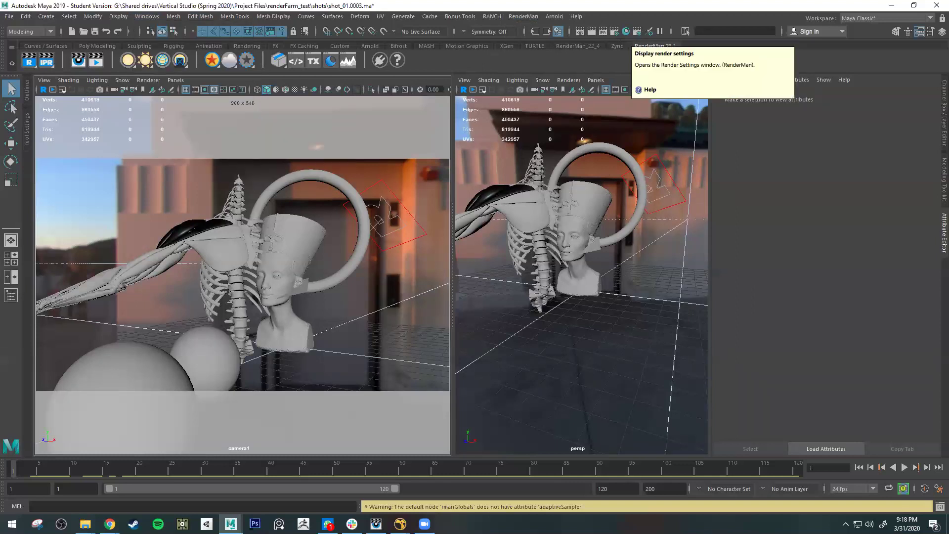
left_click(638, 36)
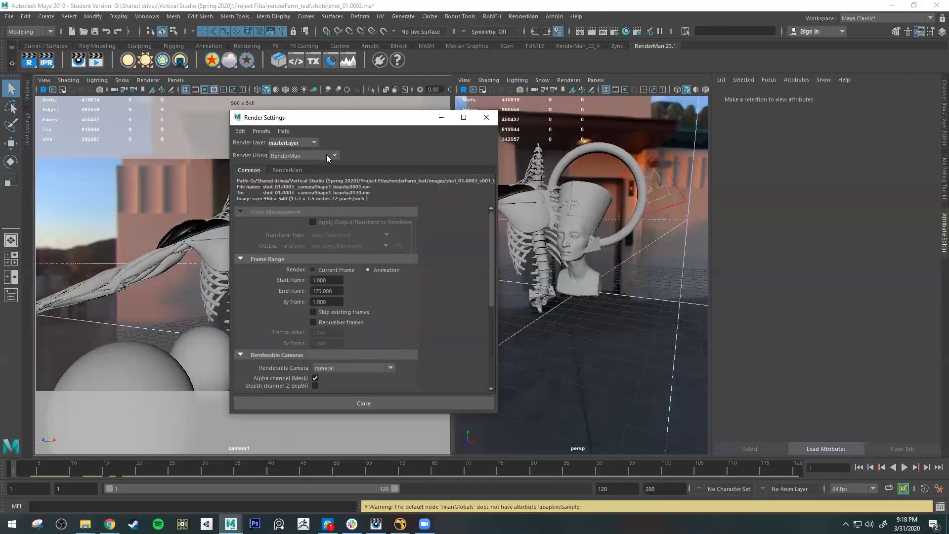
left_click(304, 156)
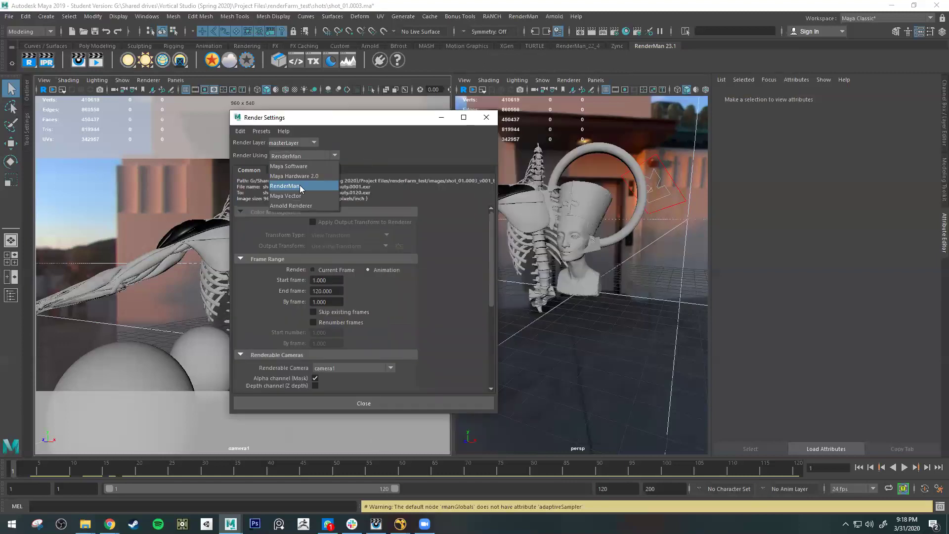
left_click(323, 156)
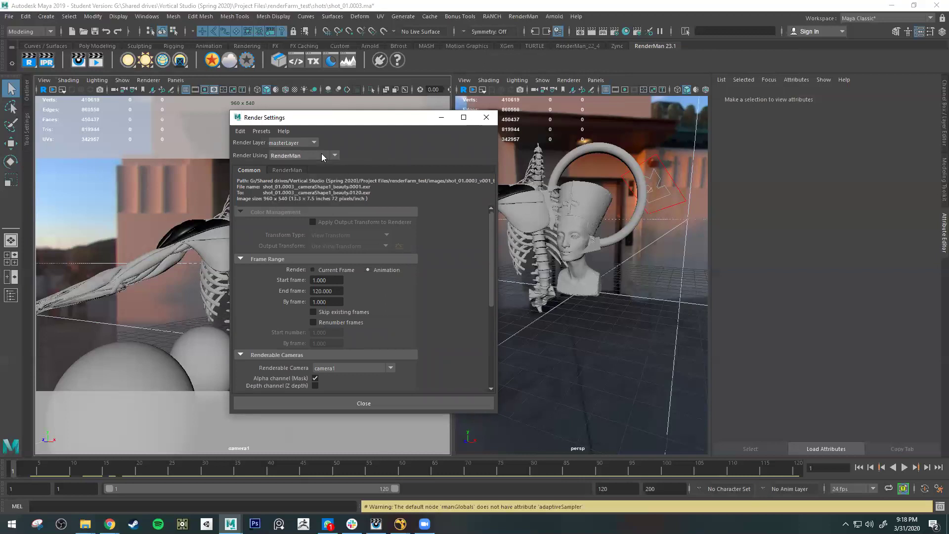
left_click(308, 156)
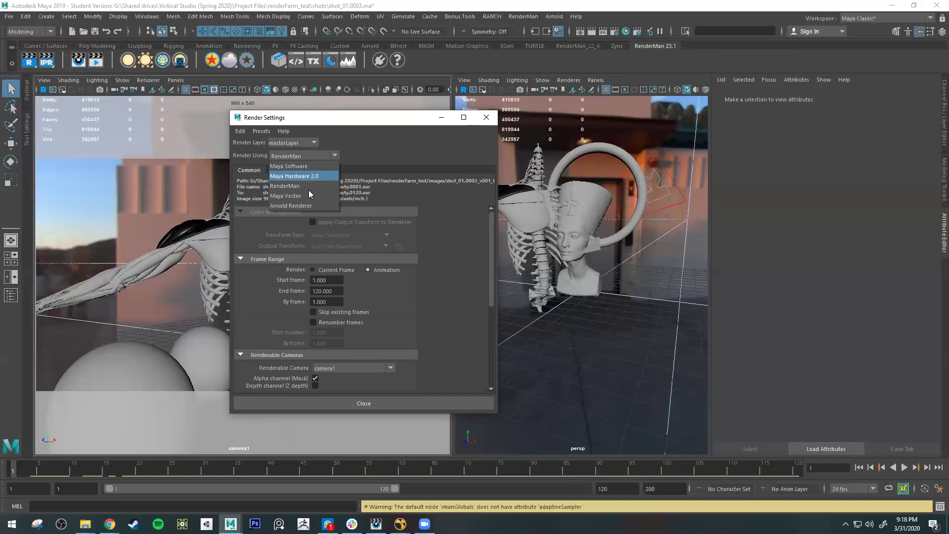
left_click(336, 160)
left_click(304, 156)
left_click(317, 269)
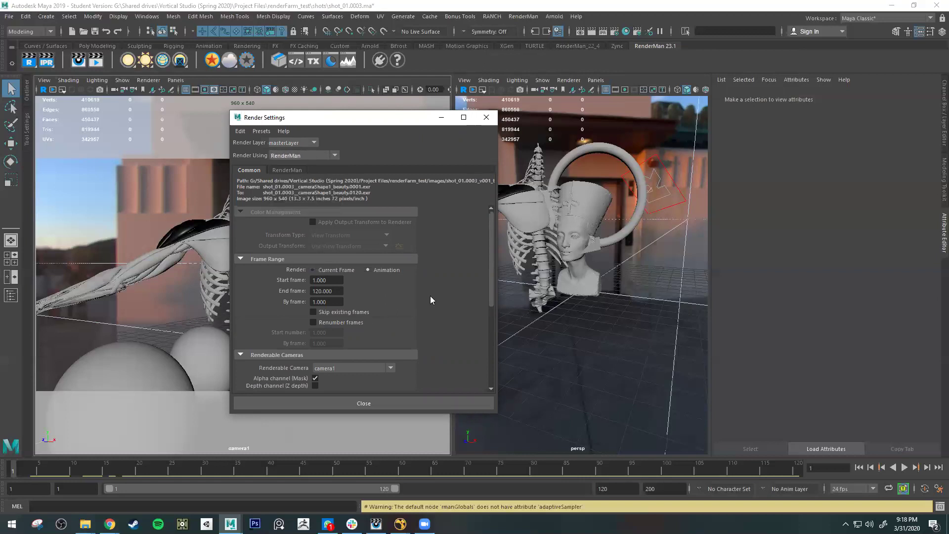
Step: Set the render frame range to Current Frame, review the common settings, and switch it back to Animation
left_click(313, 270)
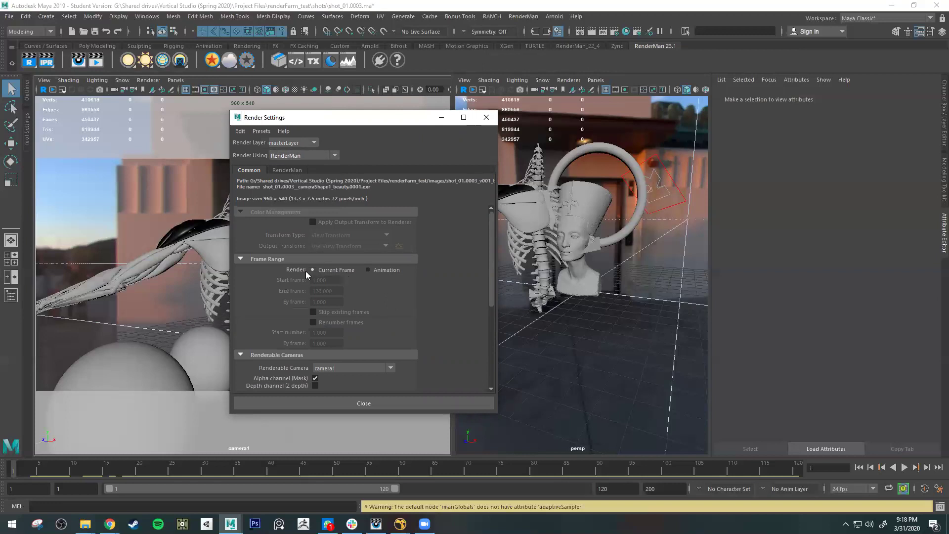
scroll(401, 288, "down", 3)
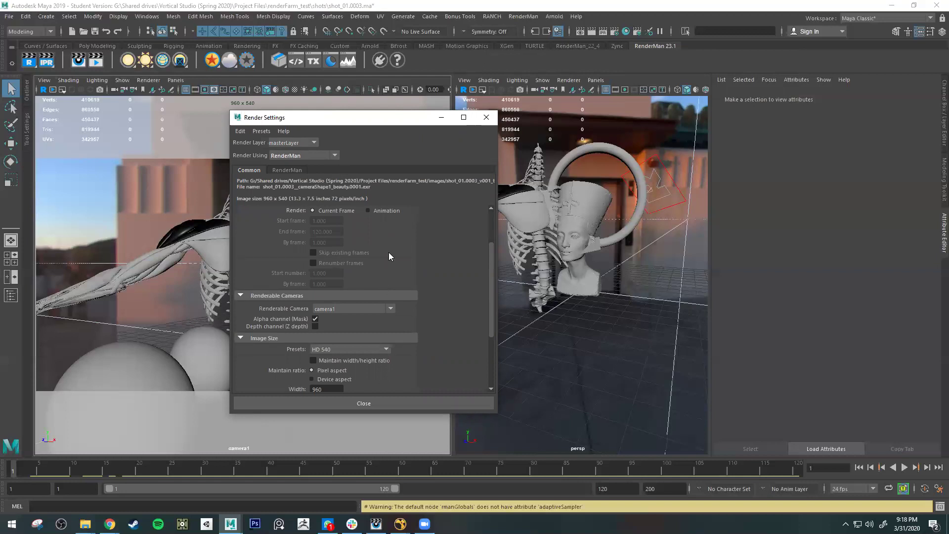
scroll(391, 260, "up", 3)
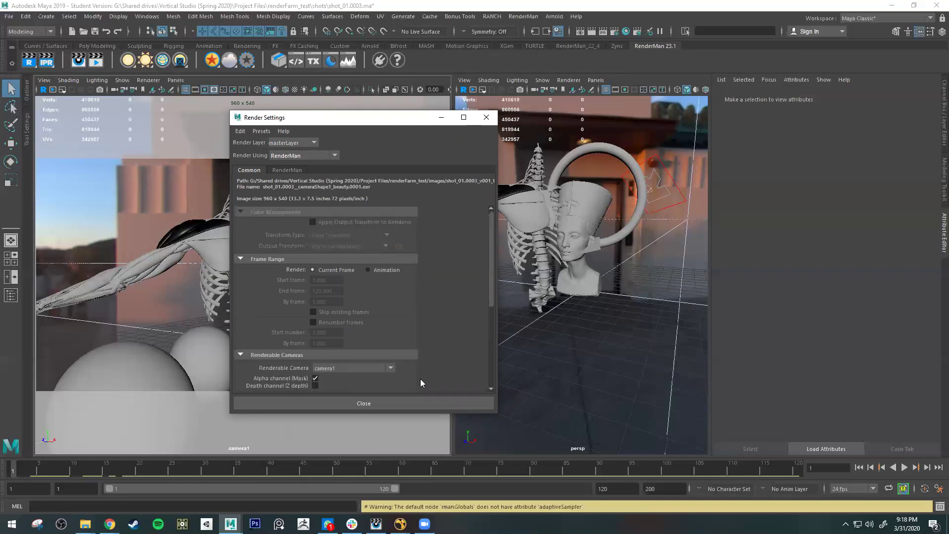
left_click(367, 270)
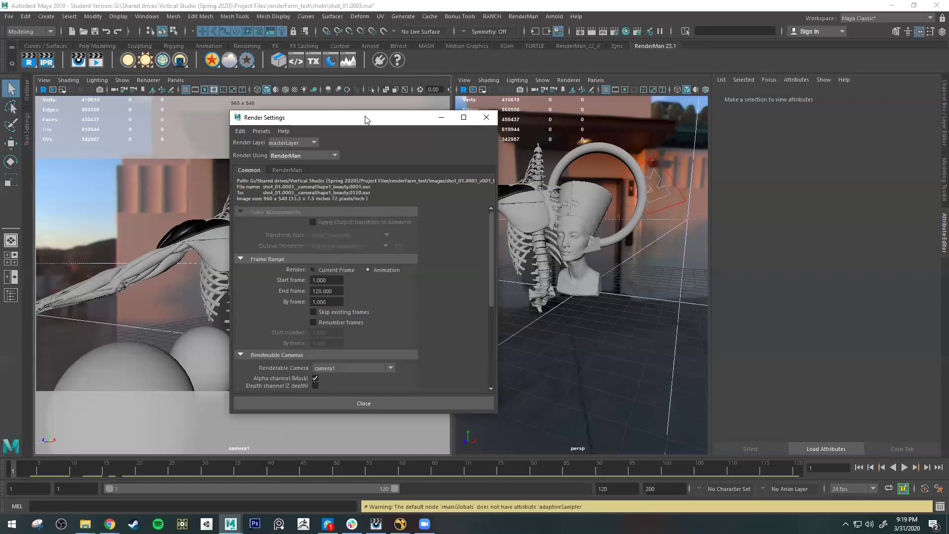
Step: Move the Render Settings window aside, start a RenderMan Preview Render, and place the render viewer over the Maya scene
left_click_drag(366, 119, 692, 121)
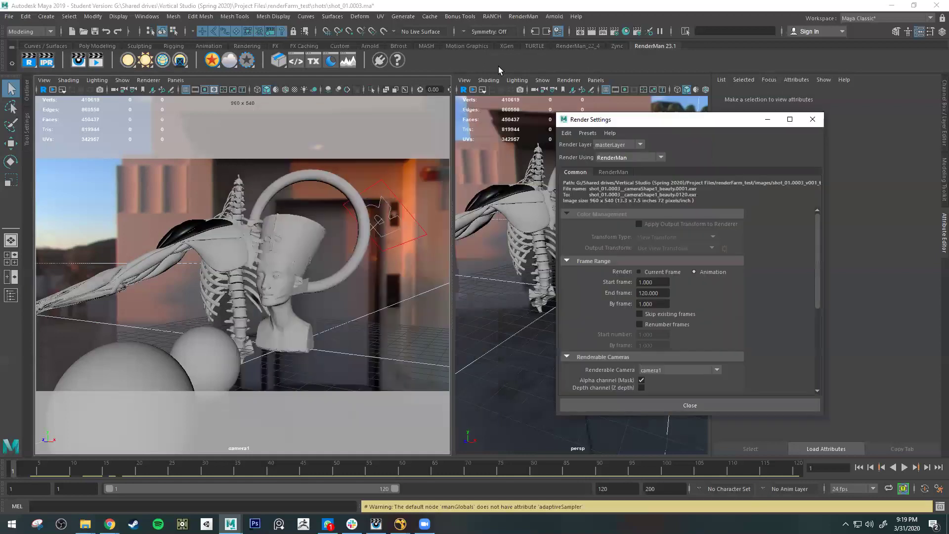
left_click(432, 75)
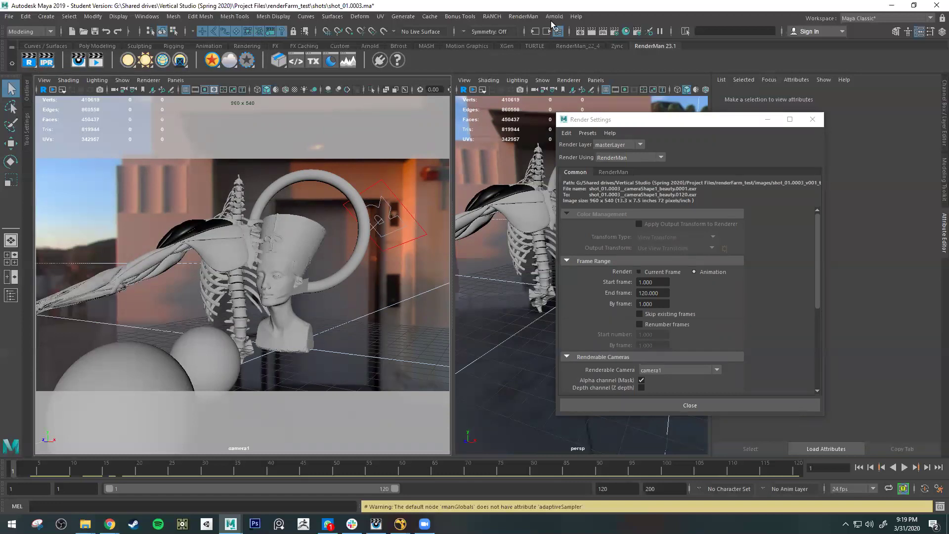
left_click(524, 17)
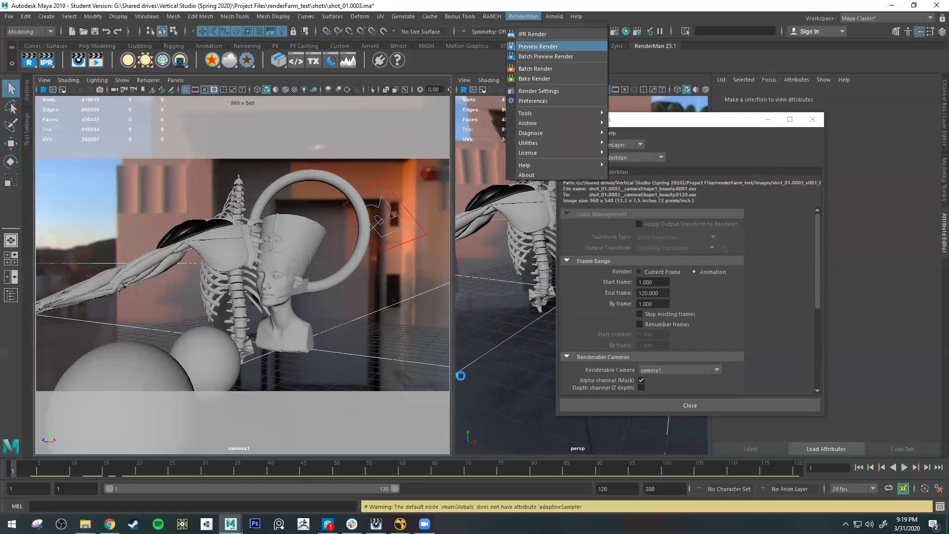
key("Escape")
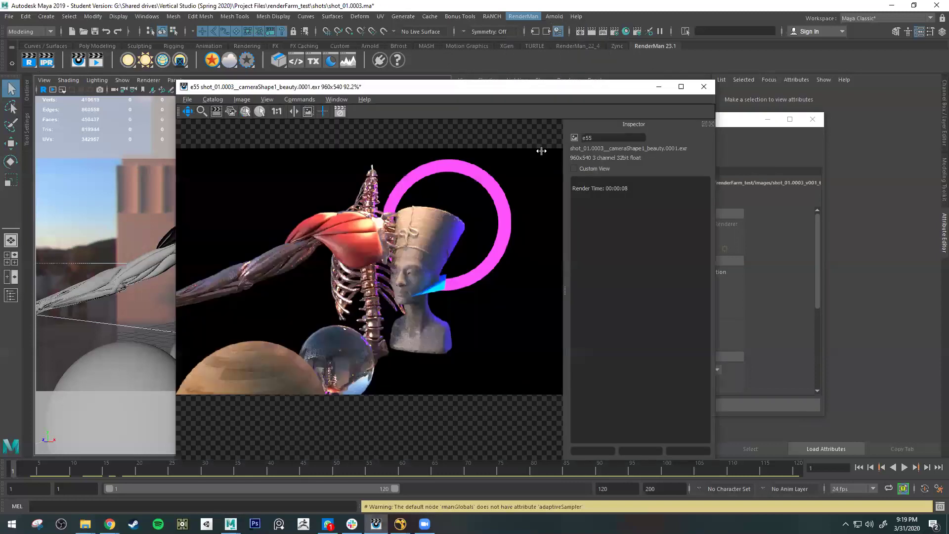
left_click_drag(446, 94, 367, 79)
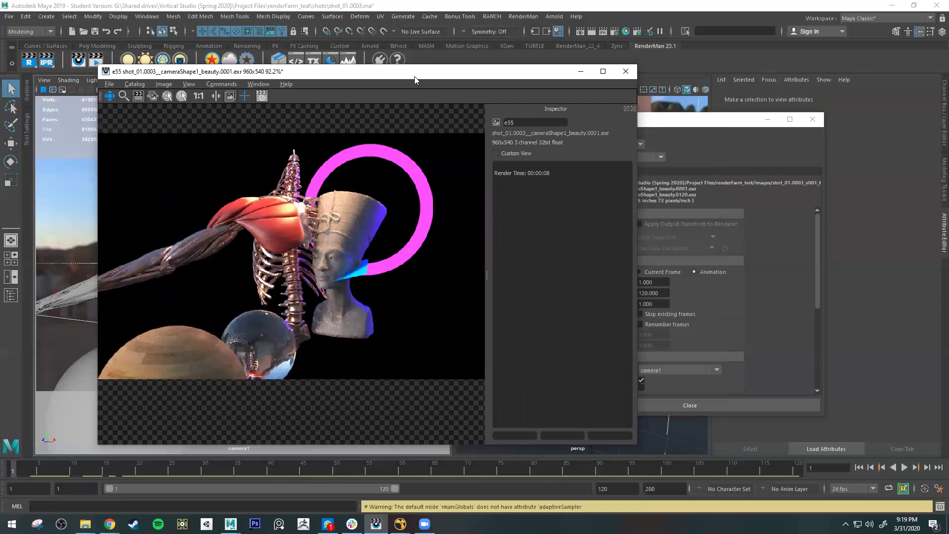
left_click(230, 524)
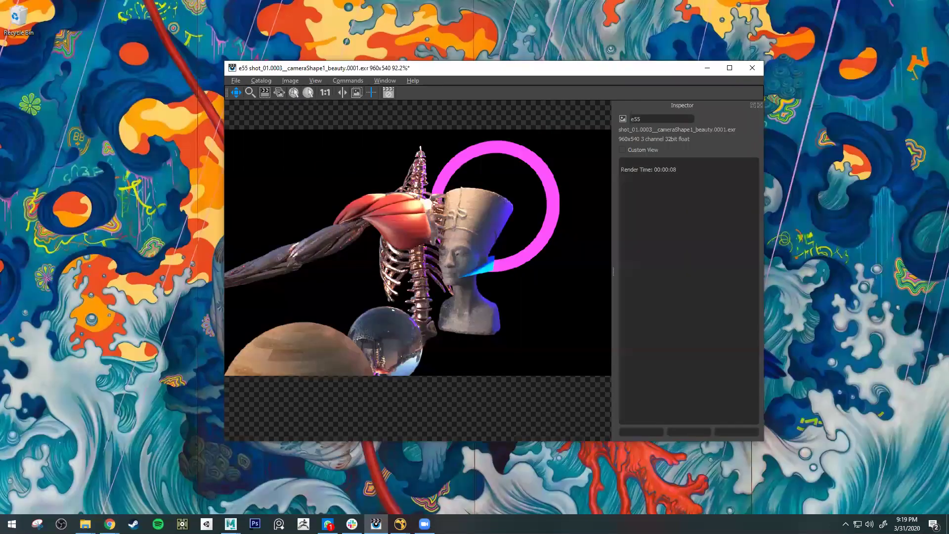
key("alt+Tab")
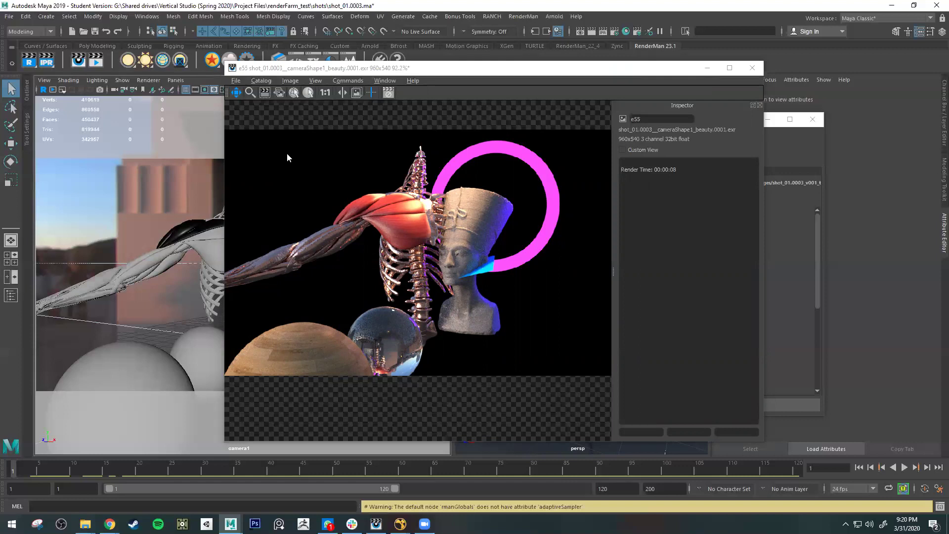
Step: Hide the render viewer's Inspector and show it again
left_click(341, 232)
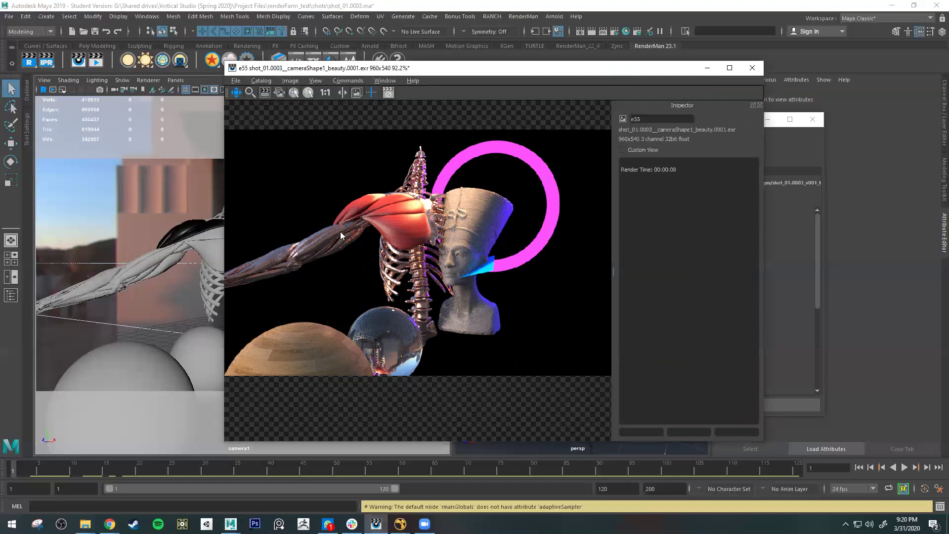
left_click(260, 133)
left_click(760, 105)
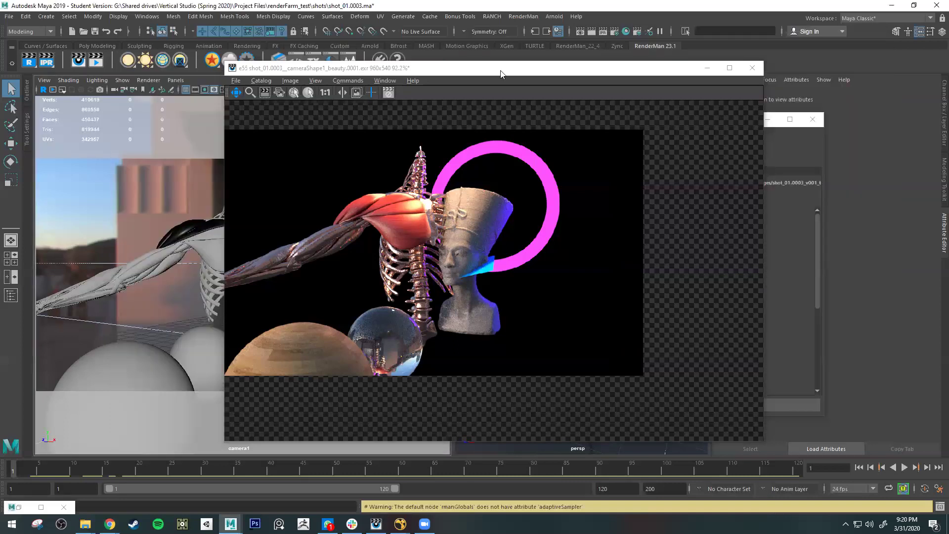
left_click(532, 326)
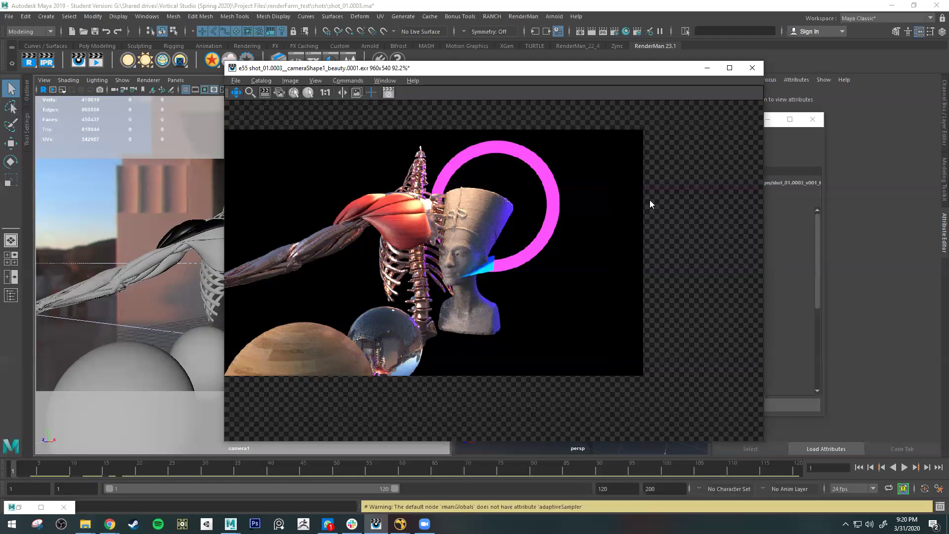
key("ctrl+i")
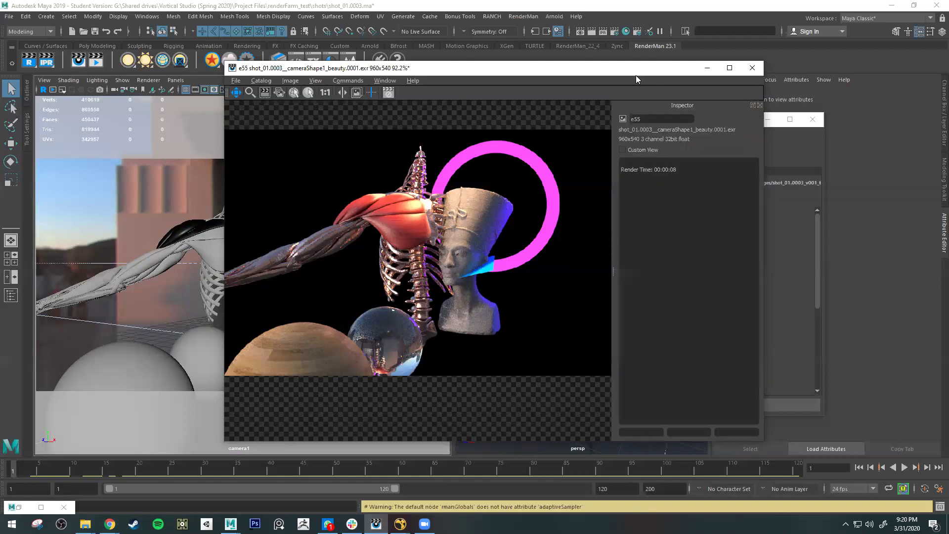
Step: Examine the arm, ribs and bust of the render at 100% zoom
scroll(427, 236, "up", 2)
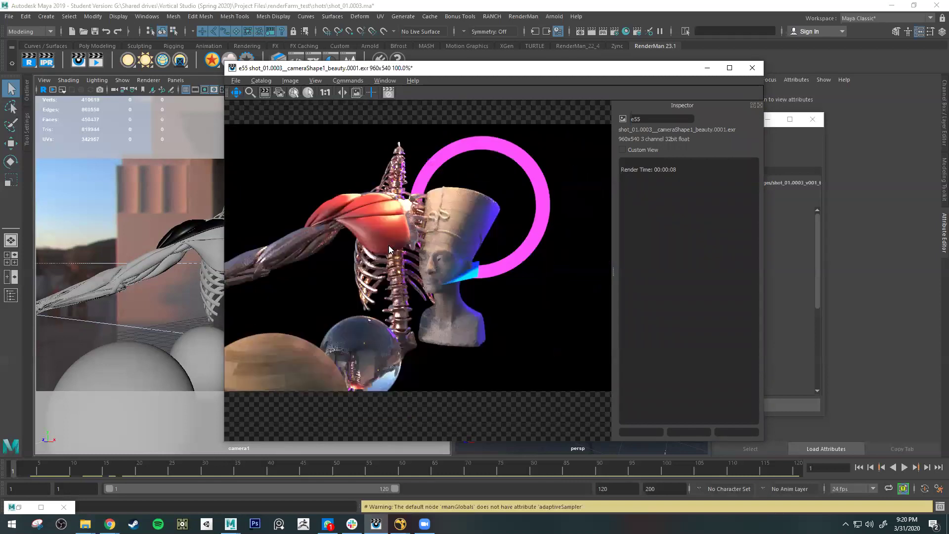
middle_click_drag(418, 300, 392, 227)
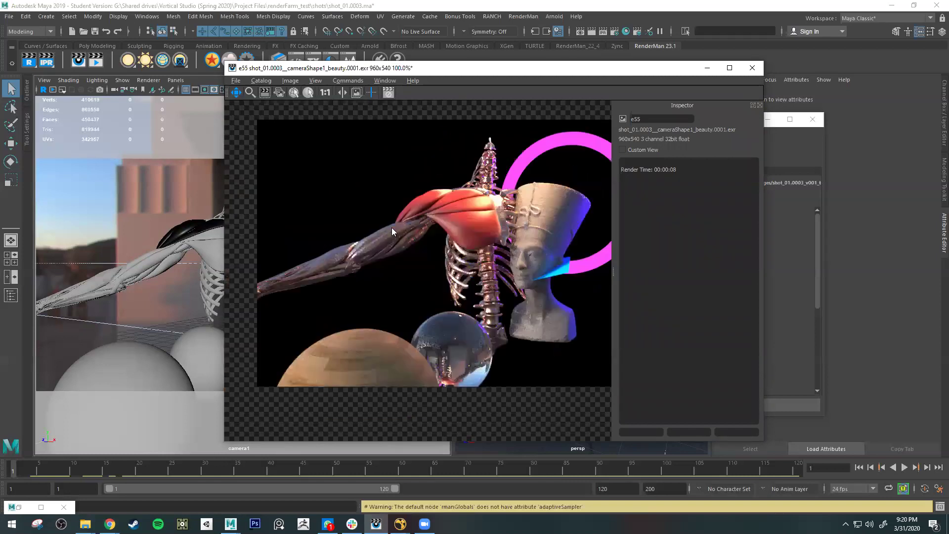
middle_click_drag(453, 211, 265, 379)
middle_click_drag(360, 159, 394, 150)
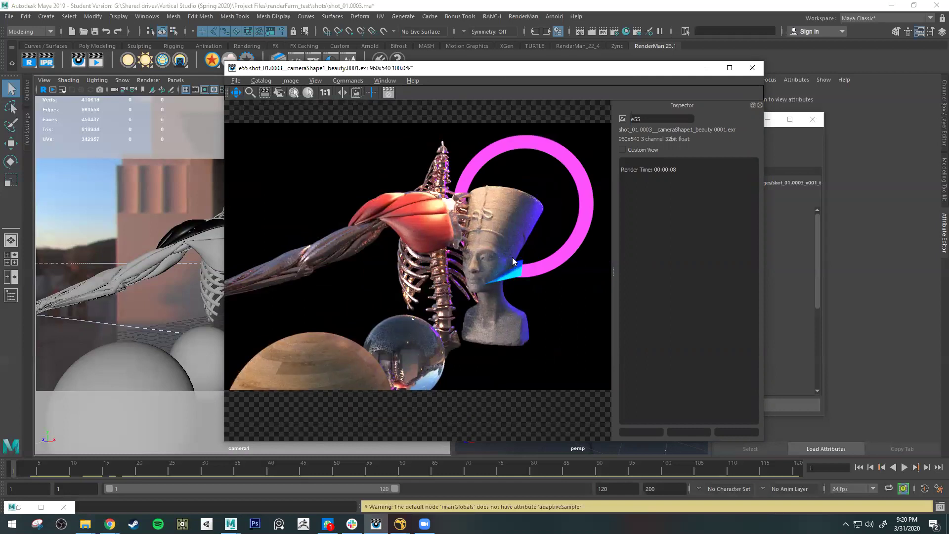
Step: Replace the Inspector with the Catalog and display the second shot_01.0003 render in its list
left_click(752, 70)
left_click(691, 203)
left_click(760, 105)
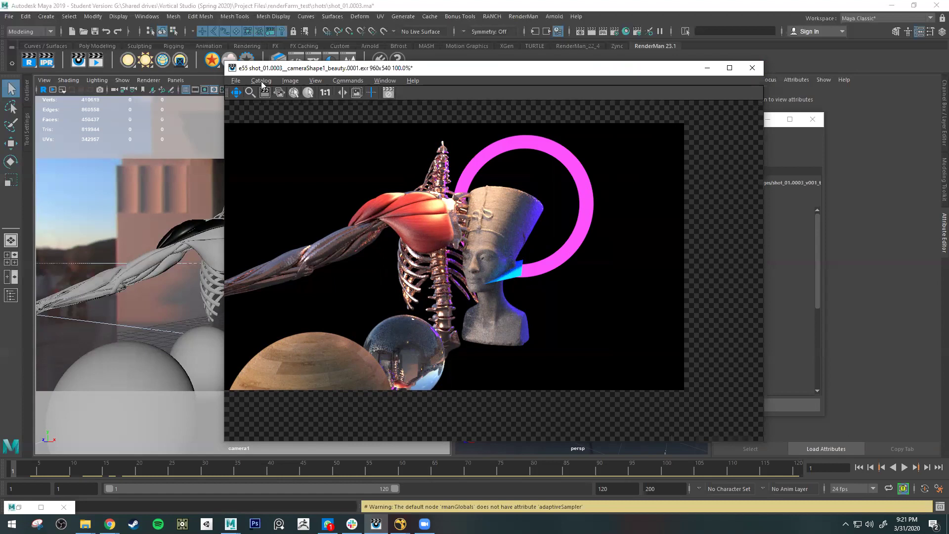
left_click(355, 80)
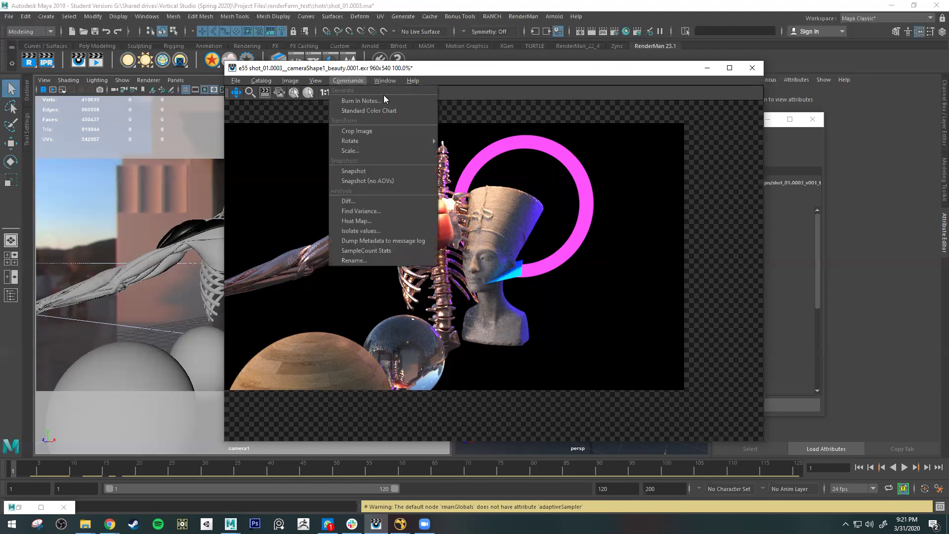
key("Right")
key("Return")
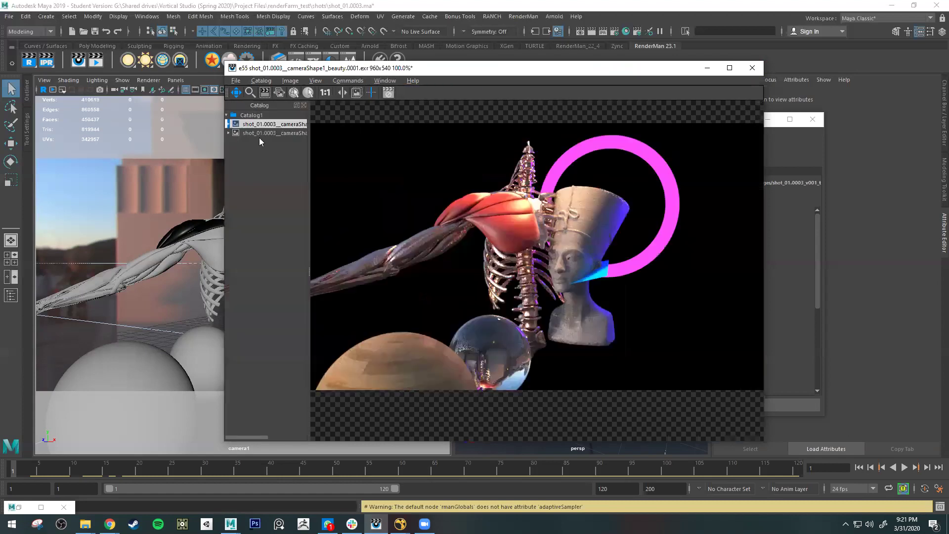
left_click(271, 133)
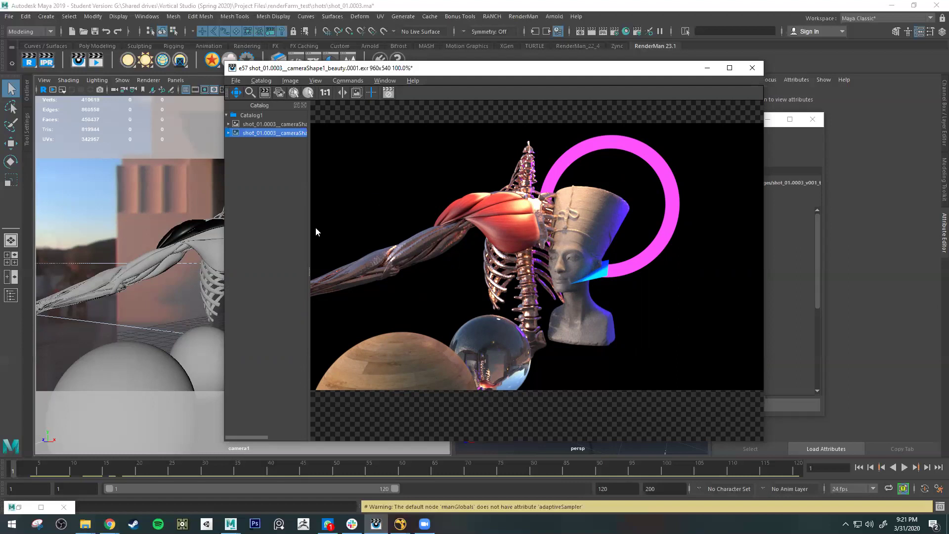
Step: Show the Inspector for the selected render and hide the Catalog
left_click(385, 80)
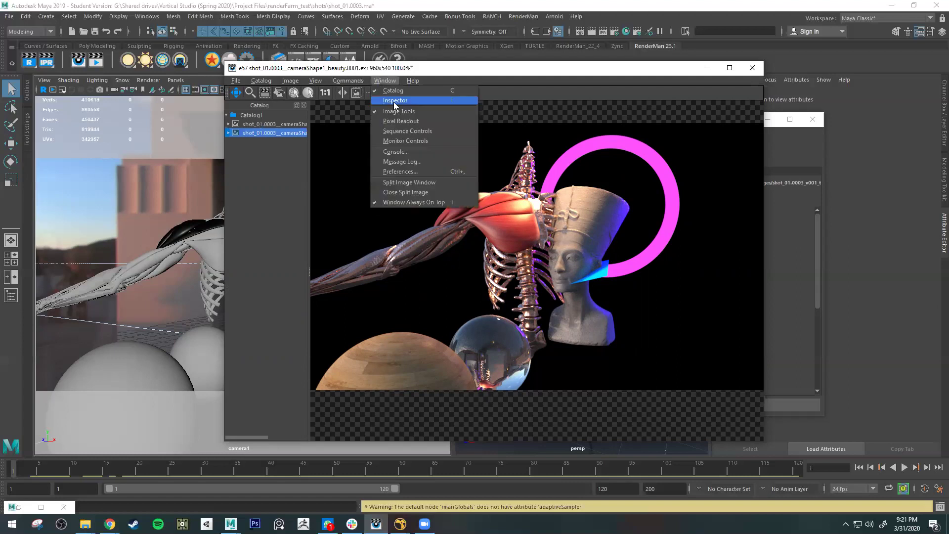
left_click(395, 101)
left_click(386, 81)
key("c")
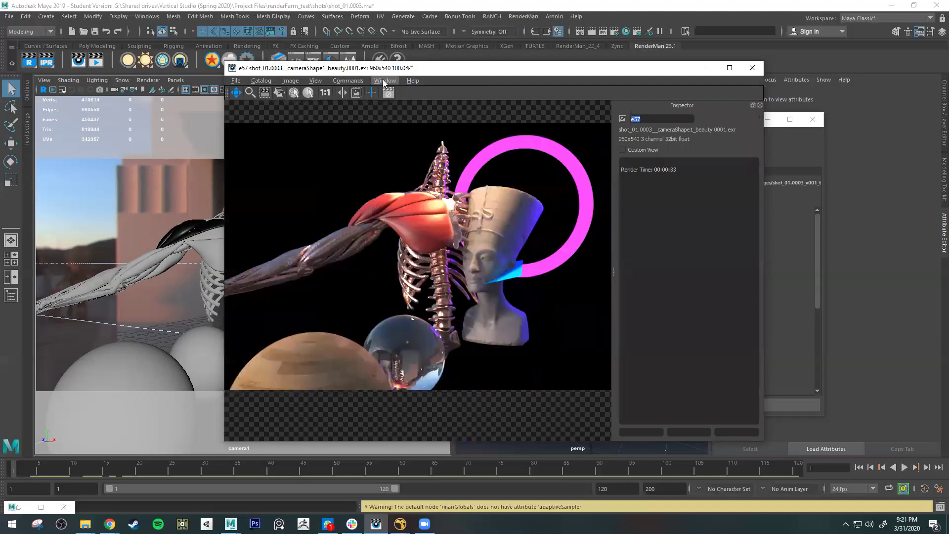
Step: Hide the render viewer's Inspector and show the Catalog in its place
key("i")
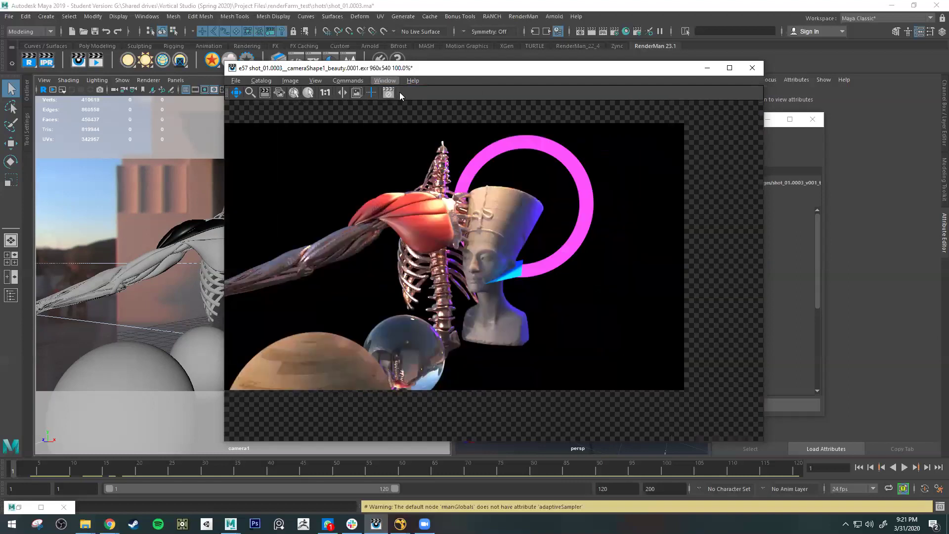
key("c")
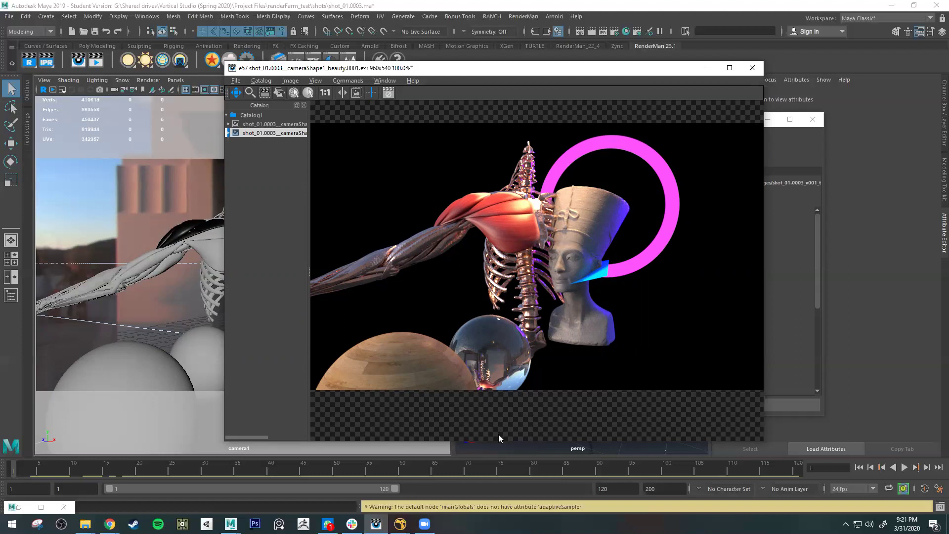
Step: View the render's alpha channel, look through the display options, and restore the full-colour channels
key("a")
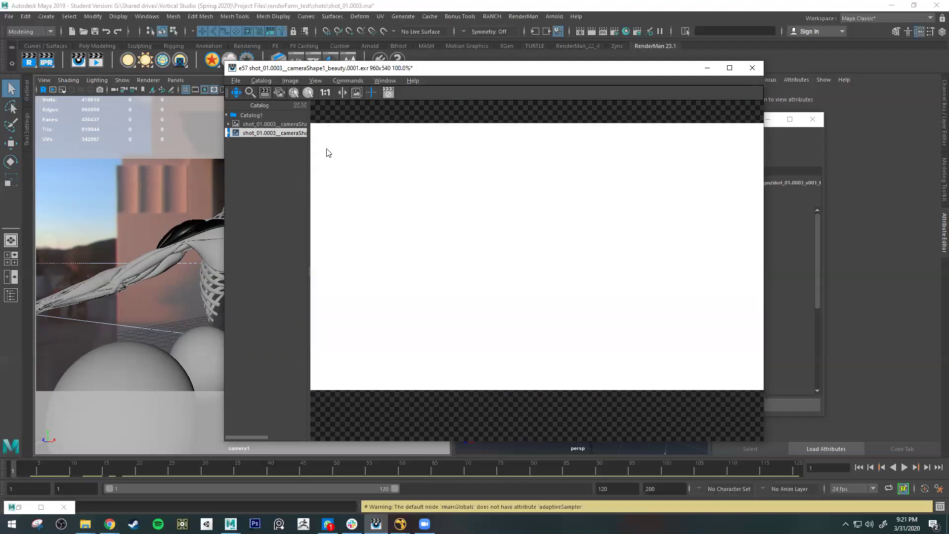
left_click(292, 81)
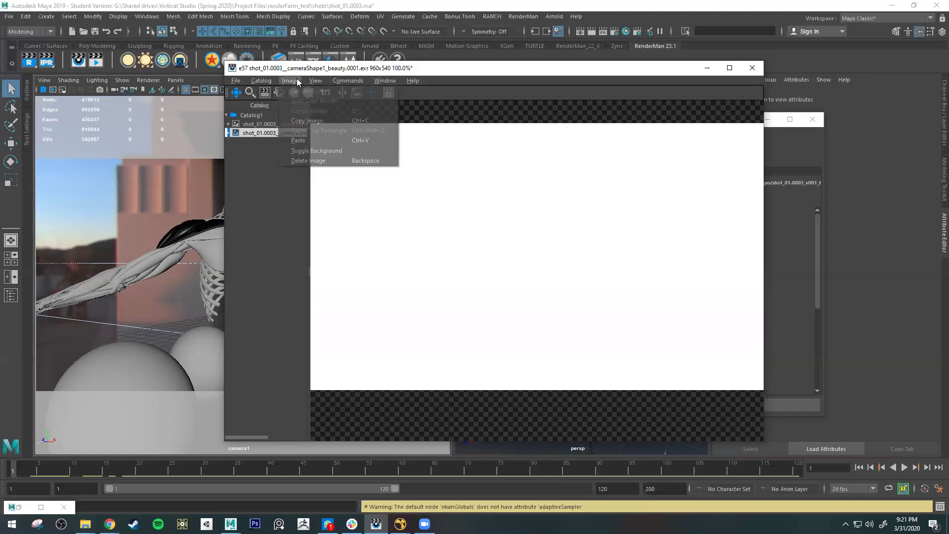
left_click(316, 81)
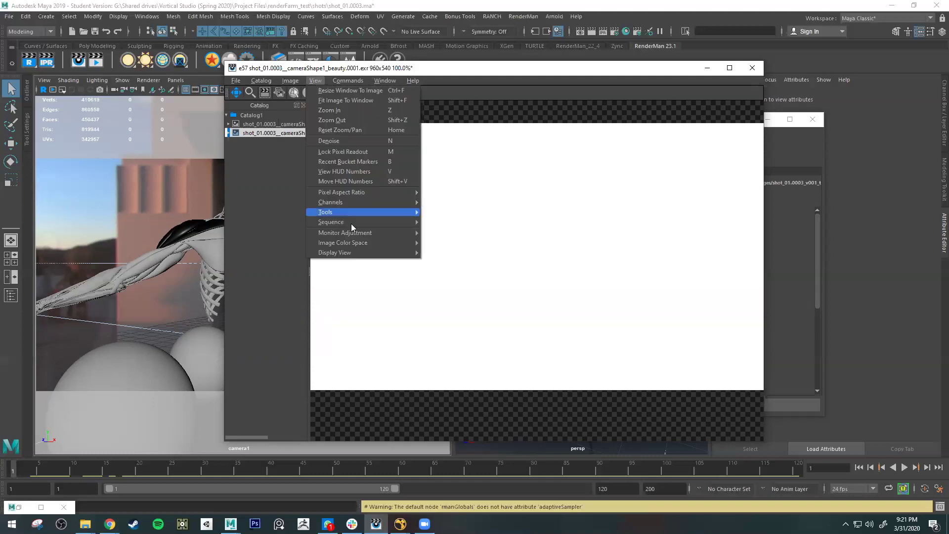
mouse_move(353, 236)
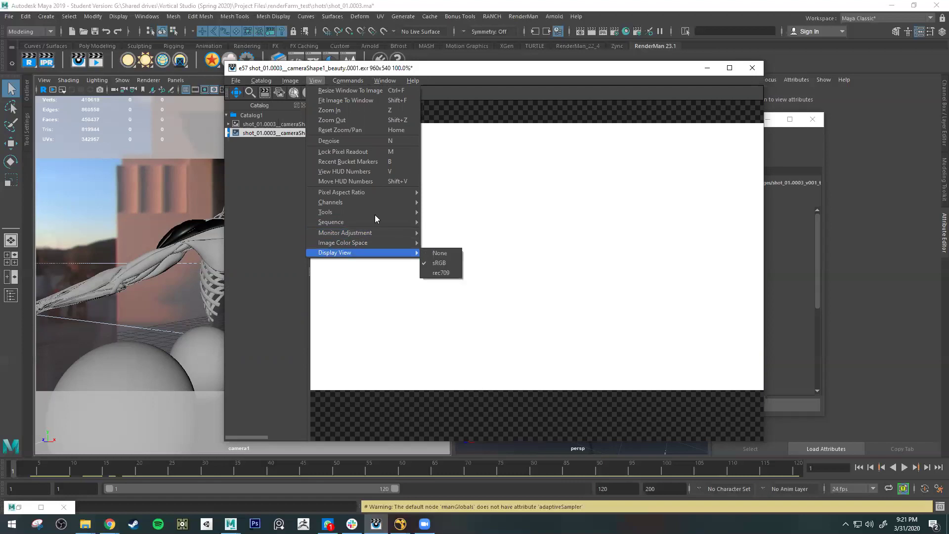
mouse_move(378, 203)
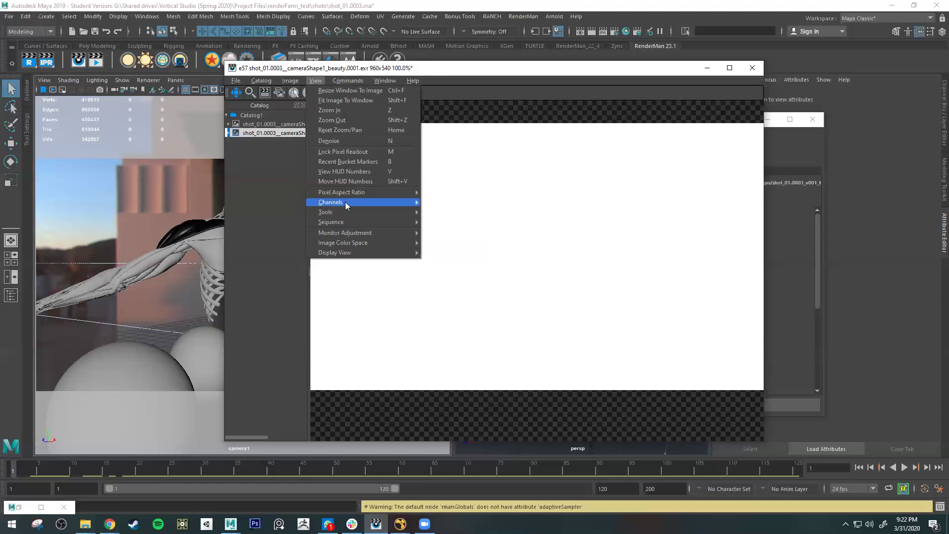
left_click(437, 205)
Step: Raise the monitor gamma by 0.1 and preview the render at several darker and brighter levels
left_click(316, 80)
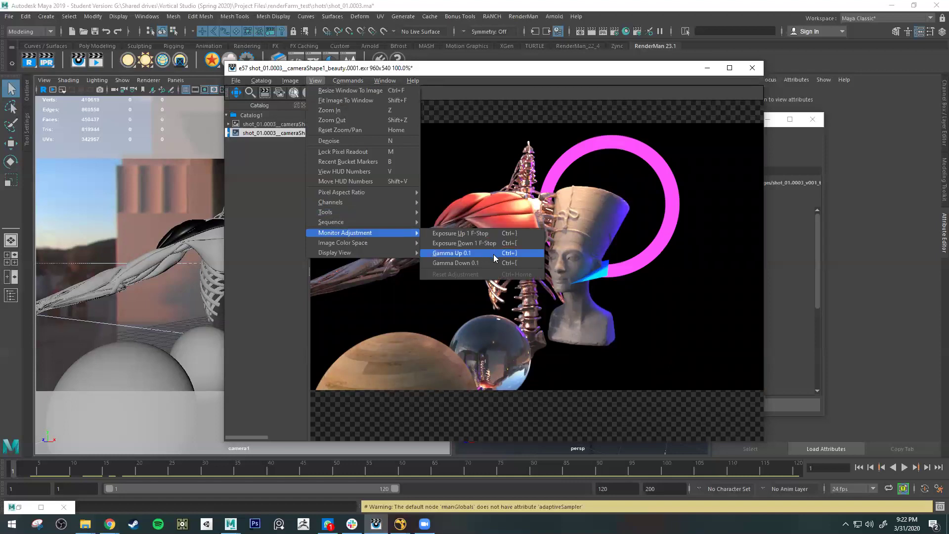
left_click(494, 255)
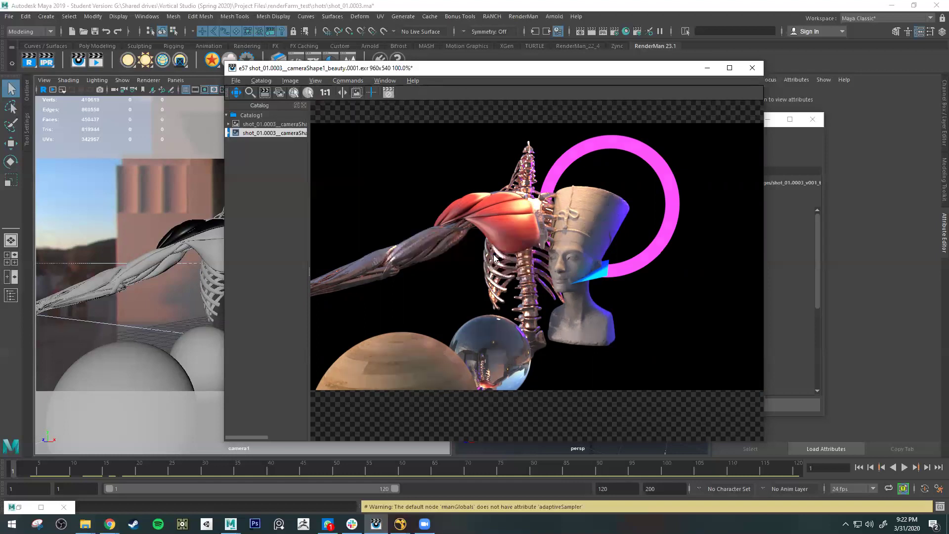
key("minus")
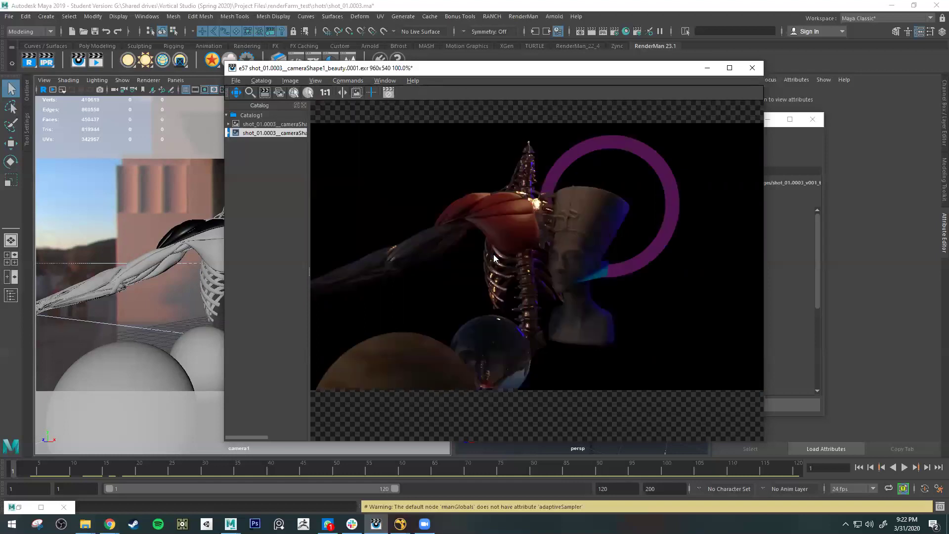
key("plus")
key("minus")
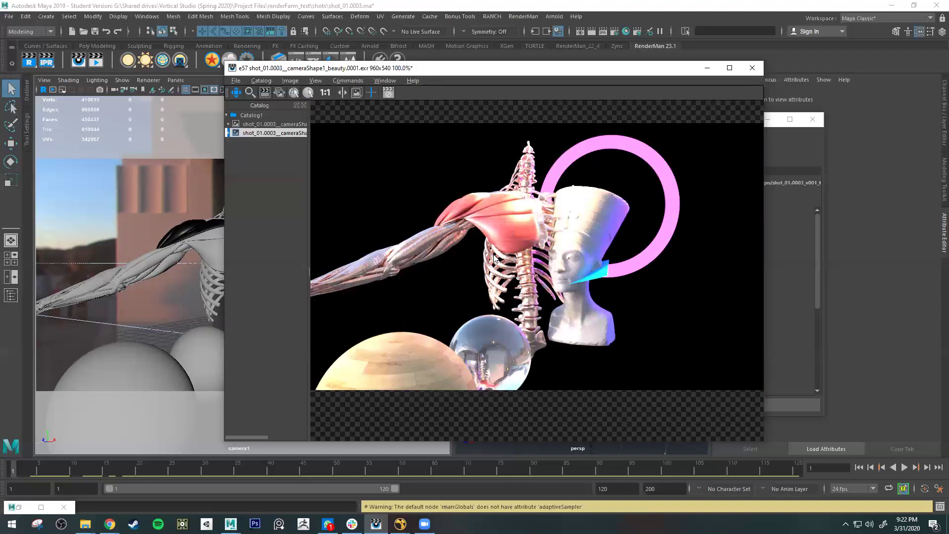
key("plus")
key("minus")
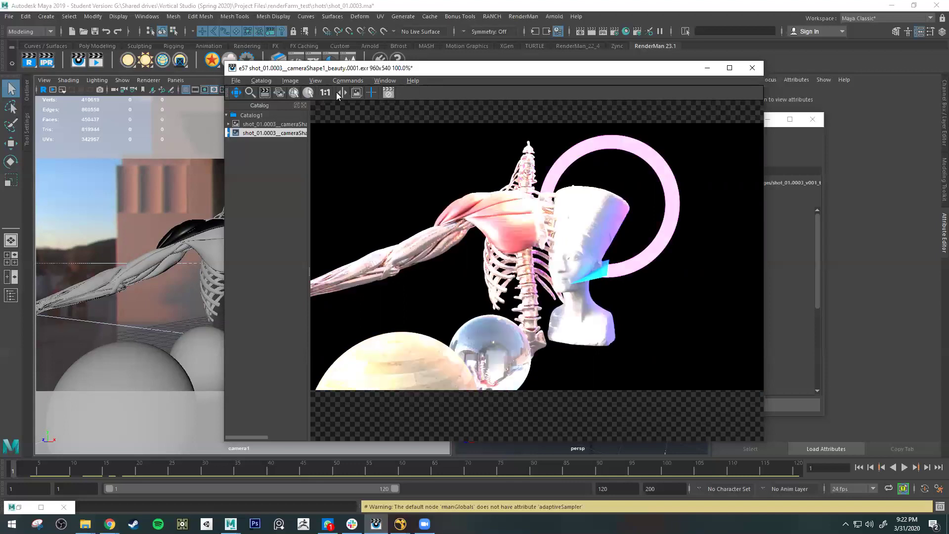
Step: Reset the monitor adjustment on the displayed render
left_click(314, 81)
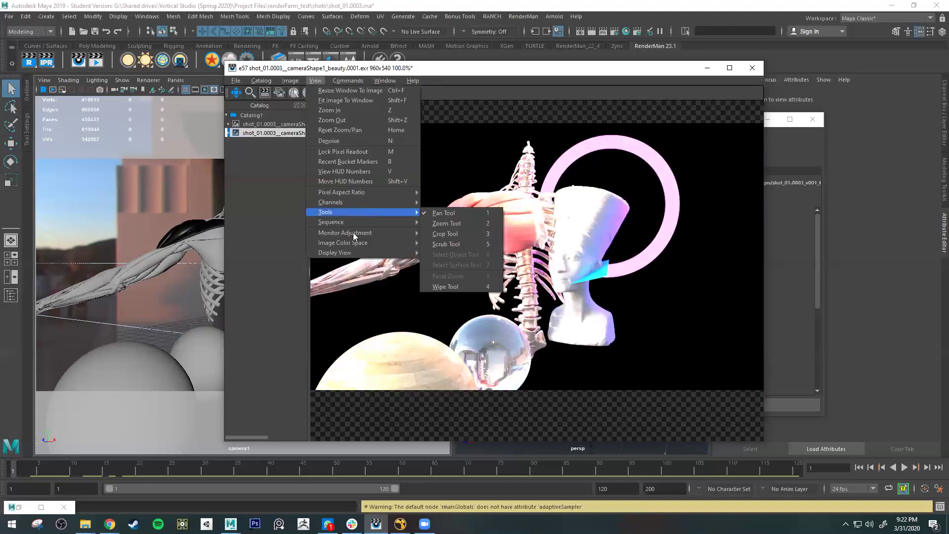
mouse_move(406, 233)
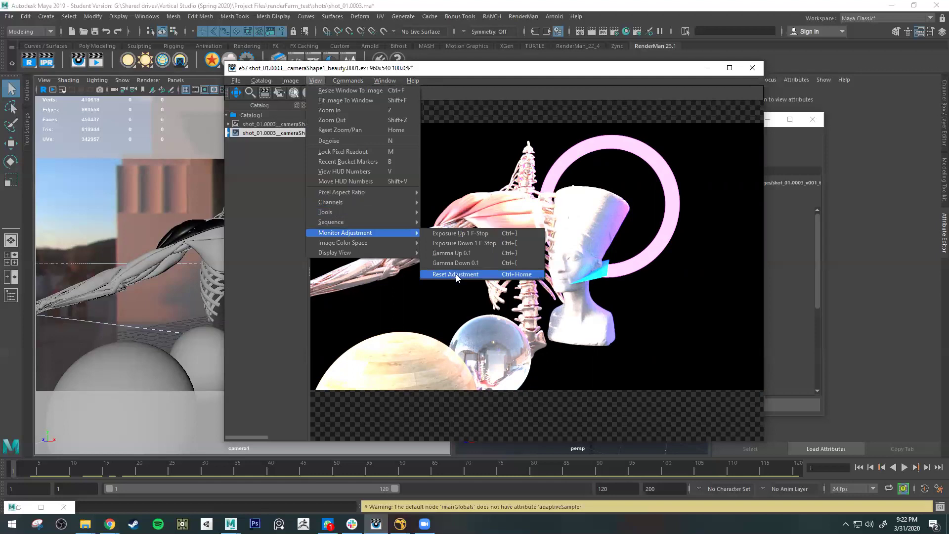
left_click(456, 274)
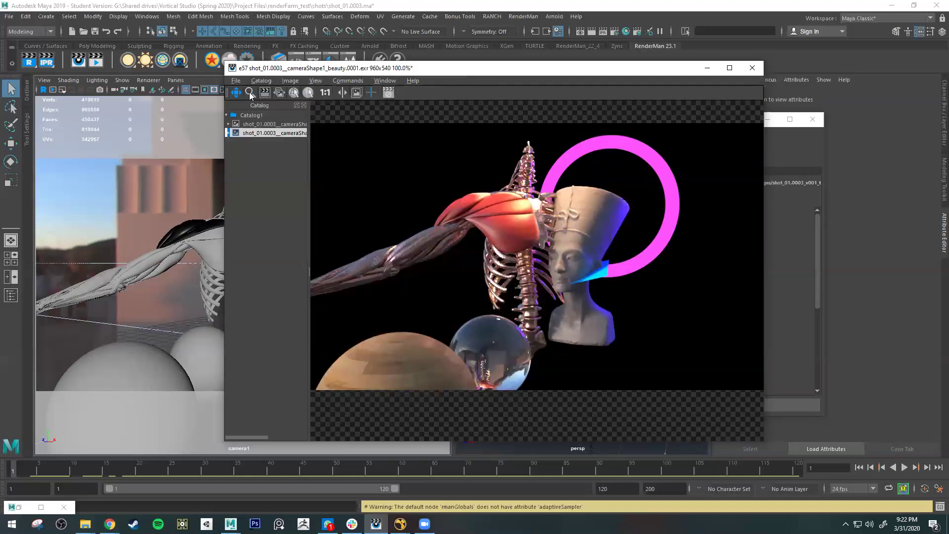
Step: Minimize the render viewer and review the start, end and by-frame values in the Render Settings frame range
left_click(710, 69)
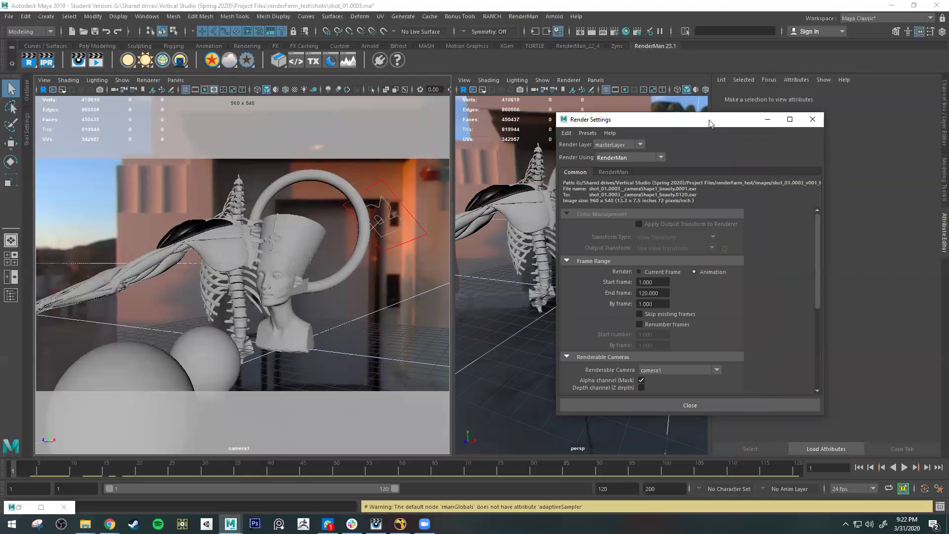
left_click_drag(710, 124, 297, 120)
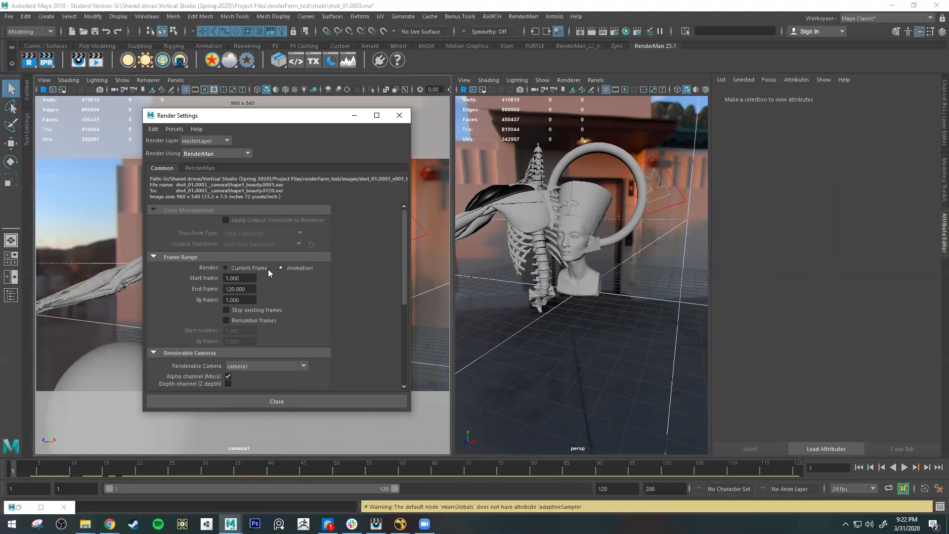
left_click(225, 281)
key("Tab")
key("Tab")
Step: Scrub the animation to around frame 67, play it briefly and stop playback
left_click_drag(11, 475, 451, 469)
key("alt+v")
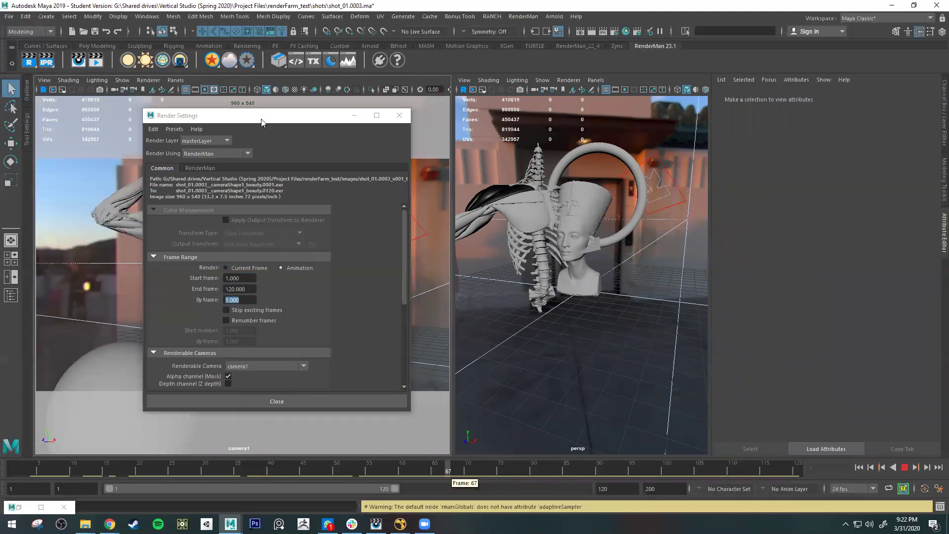
key("alt+v")
Step: Move Render Settings clear of the camera view and preview frames between 91 and 1, ending on frame 1
left_click_drag(277, 115, 747, 112)
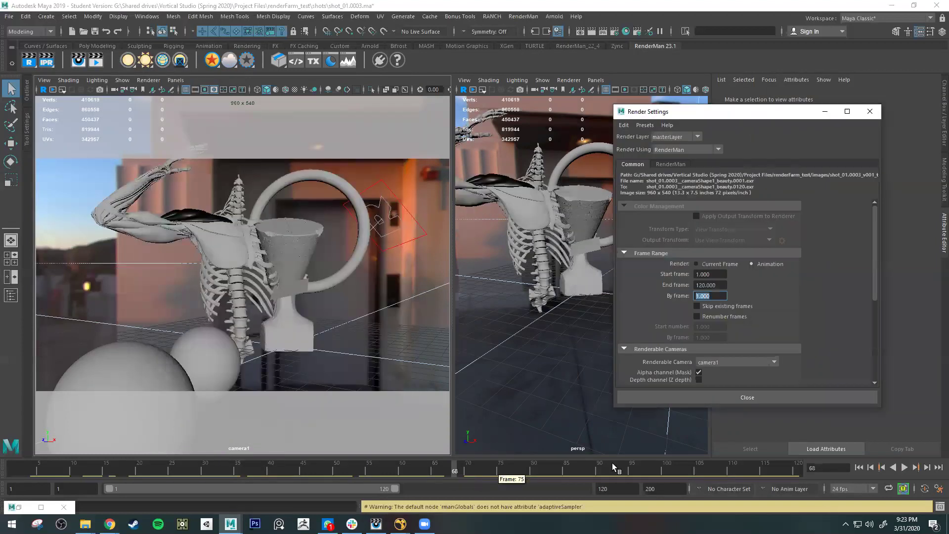
left_click(613, 467)
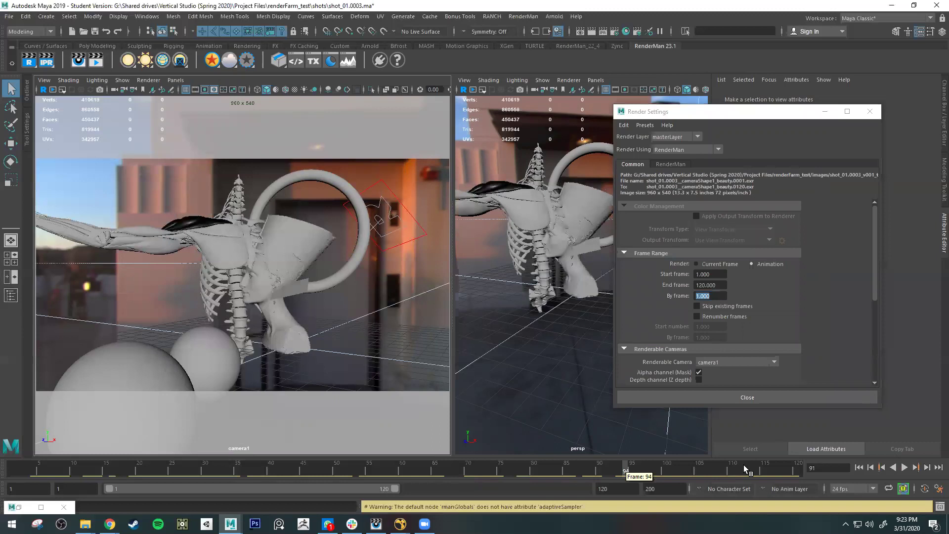
left_click(220, 467)
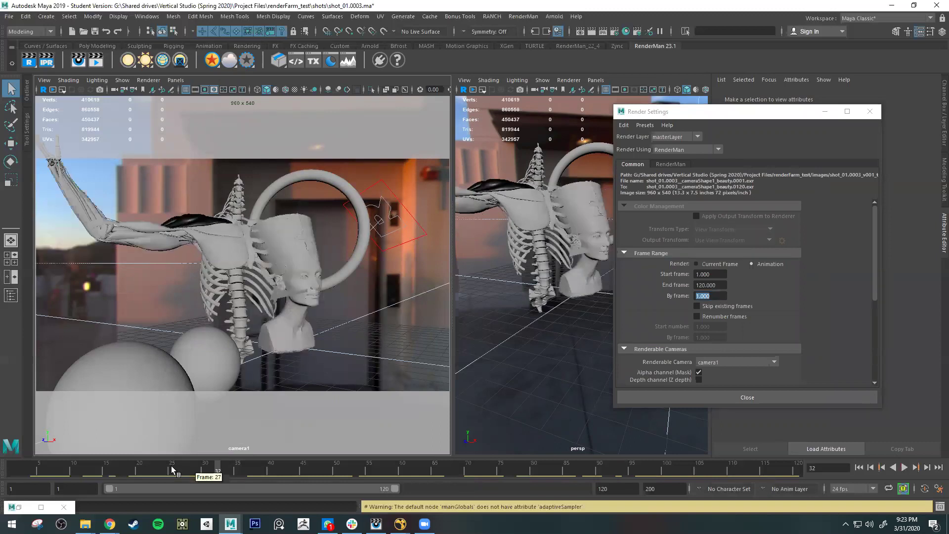
left_click(73, 473)
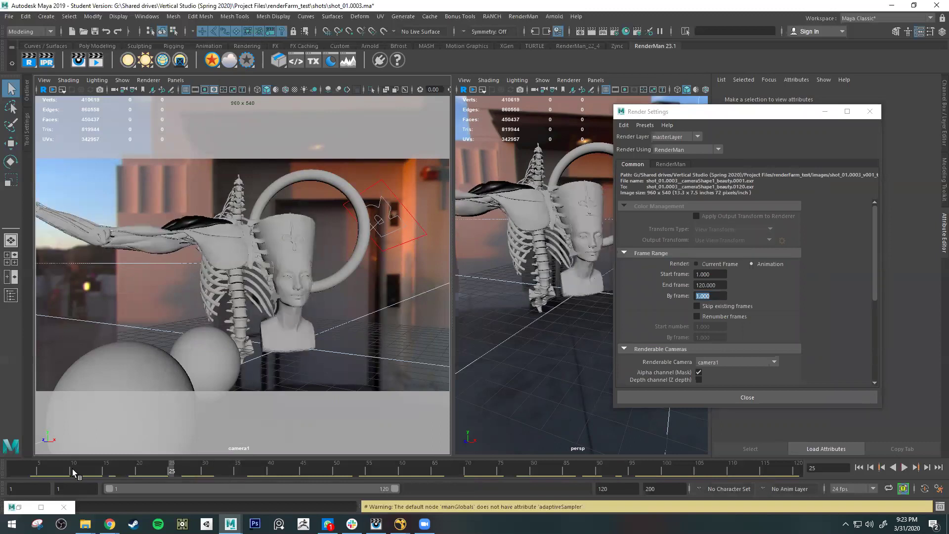
left_click(10, 472)
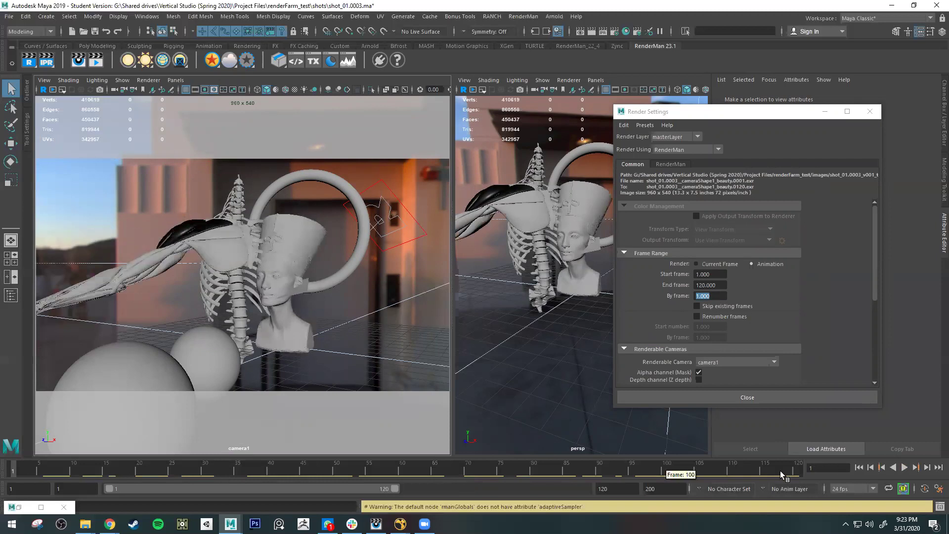
Step: Preview the animation at frames 30, 113 and 120, and return to the first frame
left_click_drag(224, 470, 205, 469)
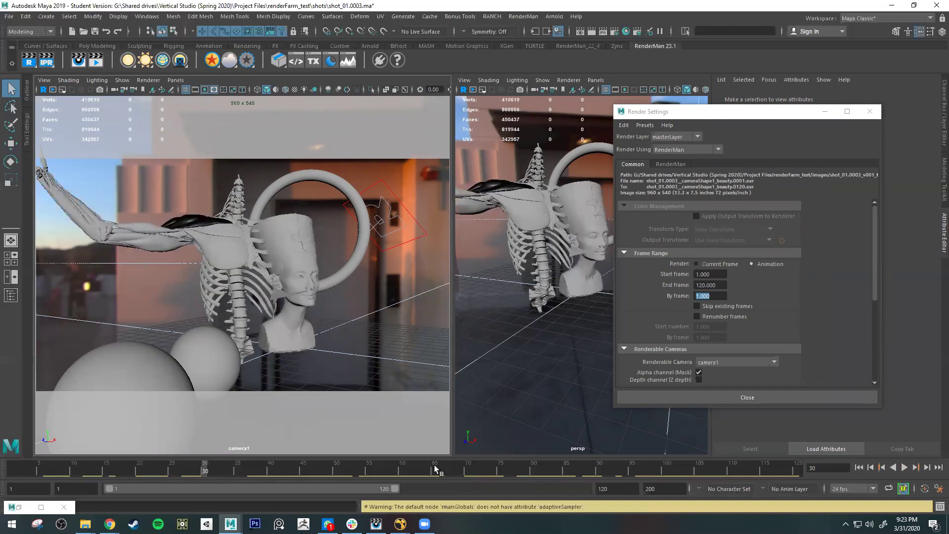
left_click(752, 472)
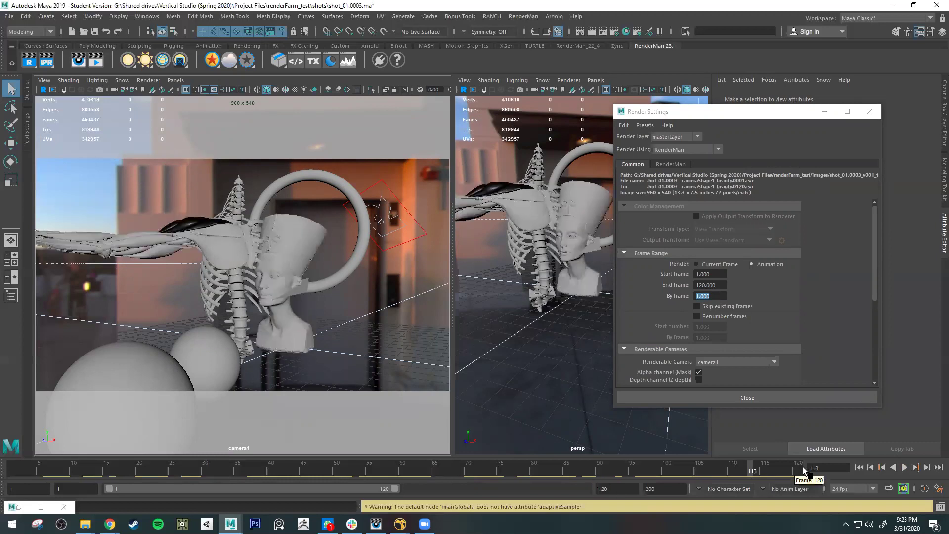
left_click(798, 473)
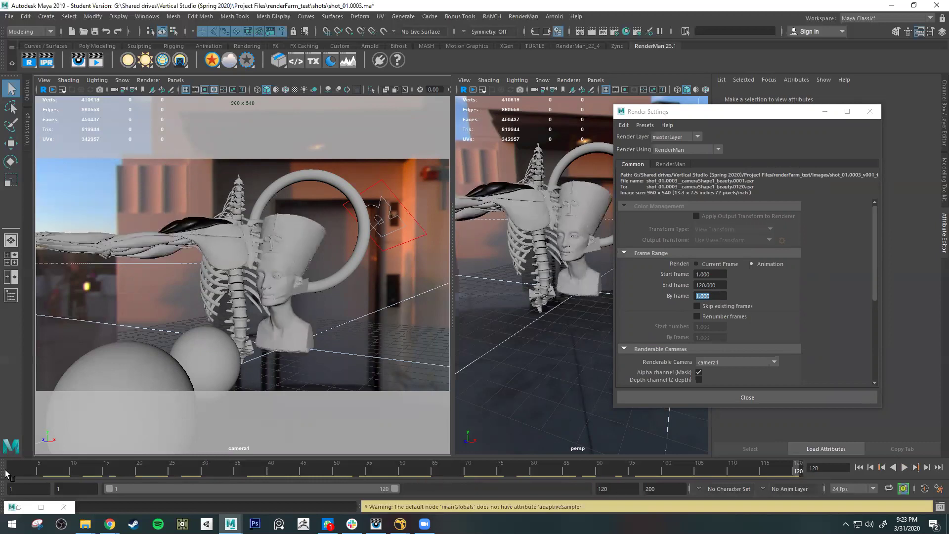
key("alt+shift+v")
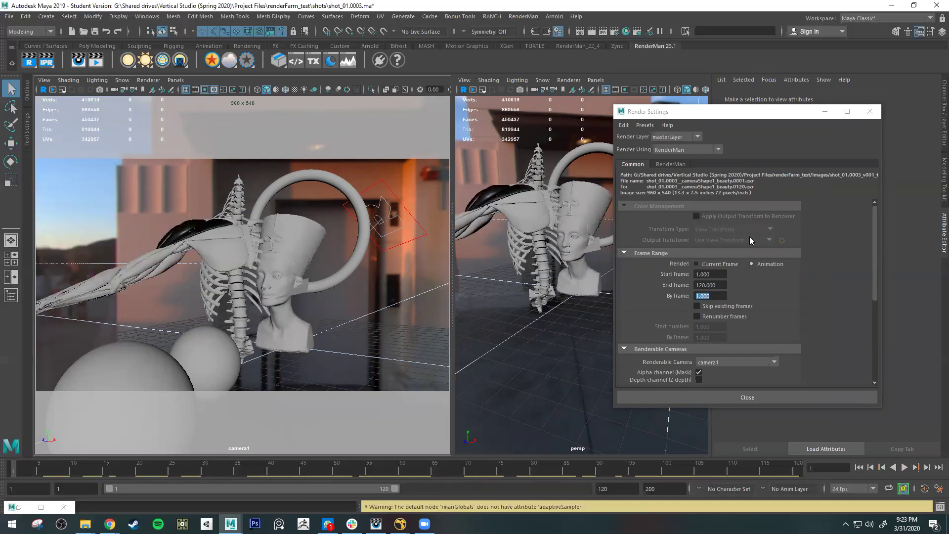
Step: Set the frame range's By frame value to 20
left_click(722, 299)
double_click(722, 300)
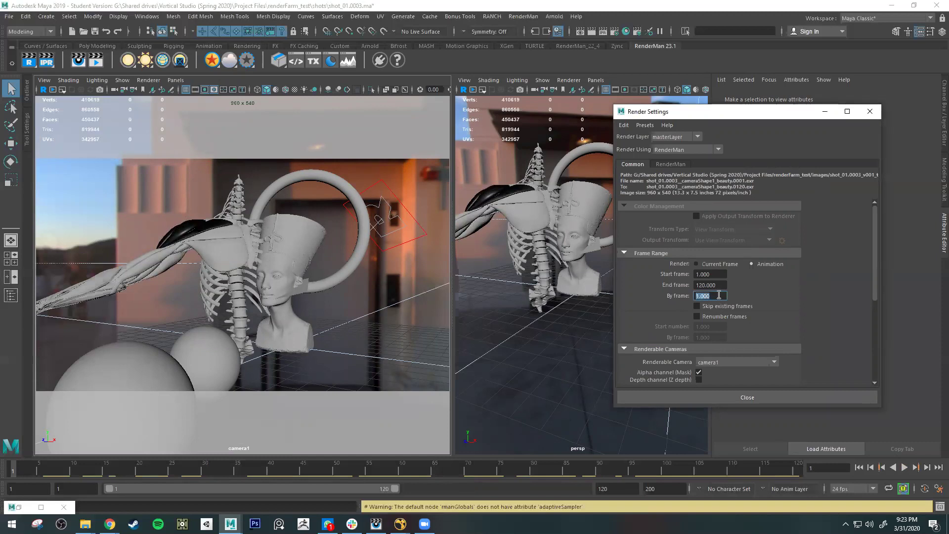
key("Right")
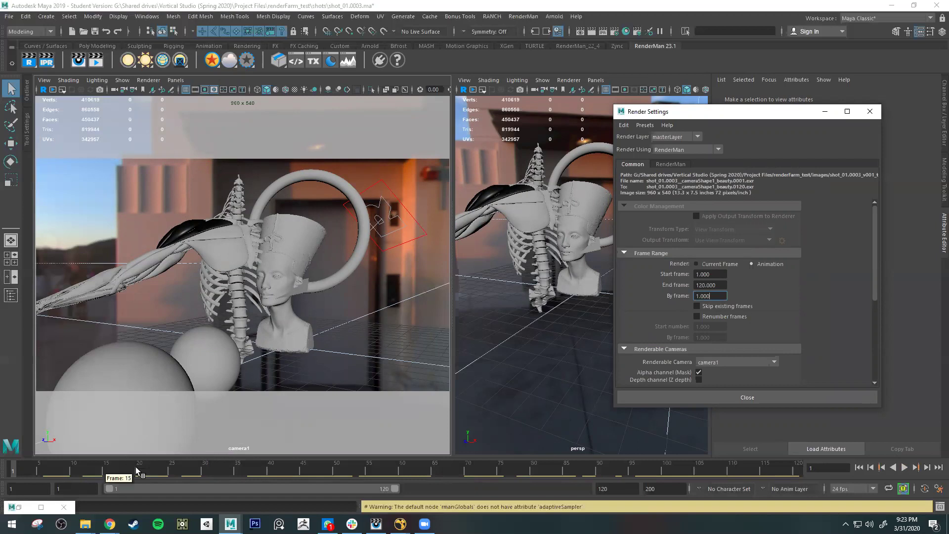
key("ctrl+a")
type("20")
key("Return")
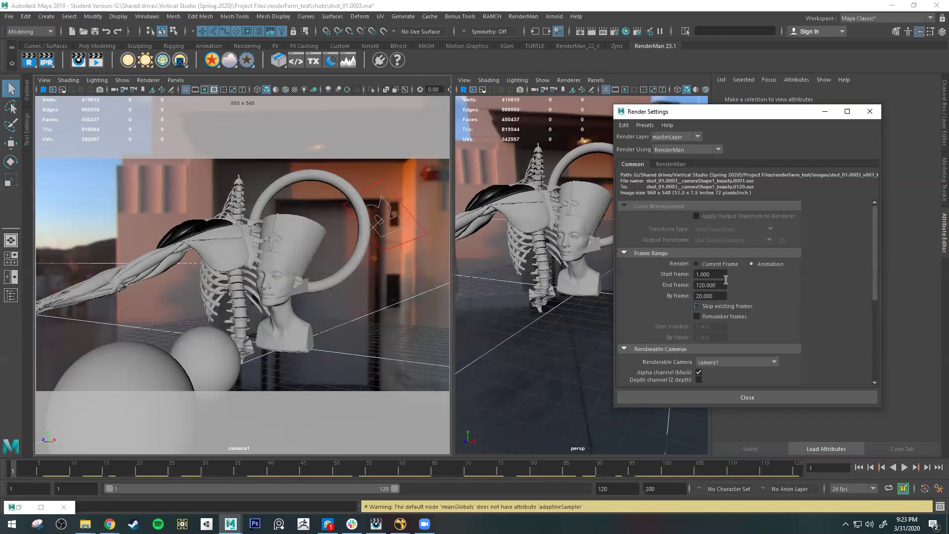
Step: Set the By frame value back to 1 so every frame is rendered
left_click_drag(723, 296, 589, 291)
type("1")
key("Return")
left_click(702, 297)
double_click(720, 296)
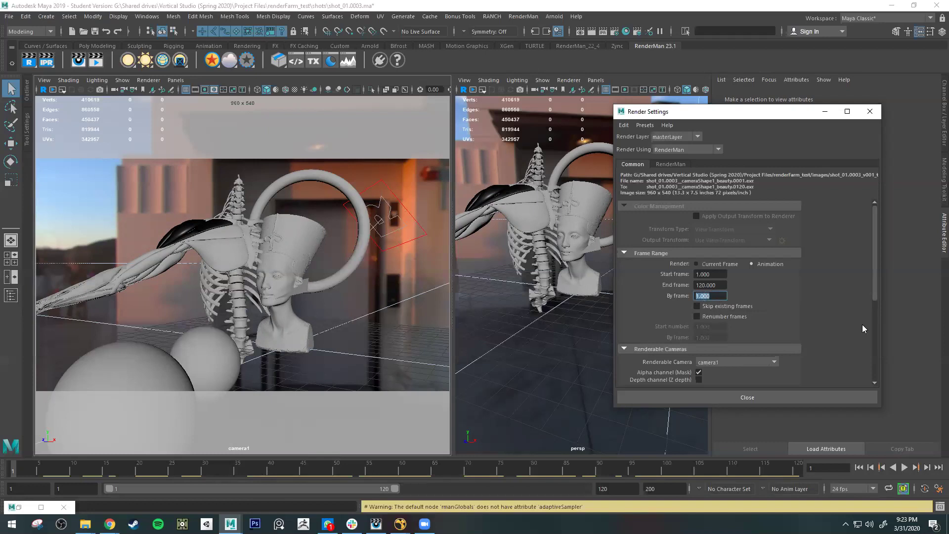
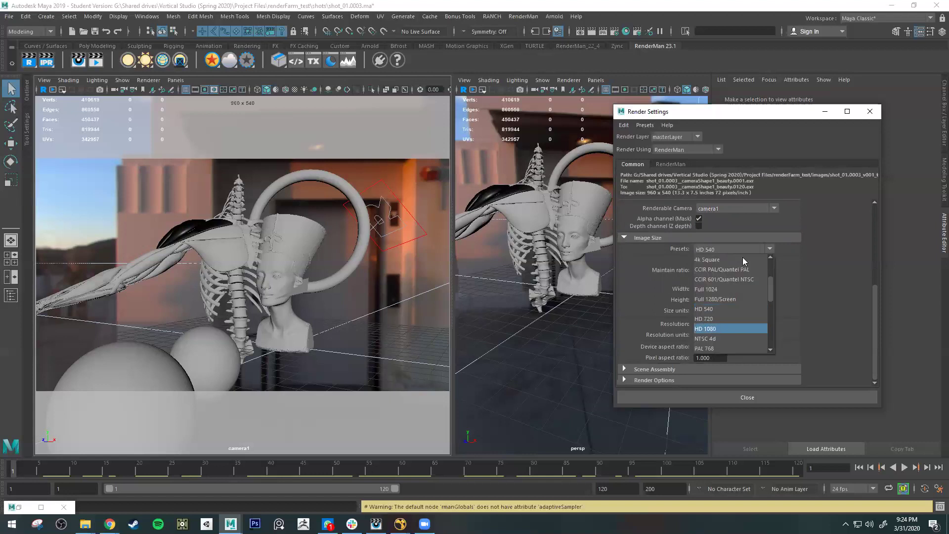
Step: Set the image size preset to HD 1080 and highlight its height value
left_click(712, 328)
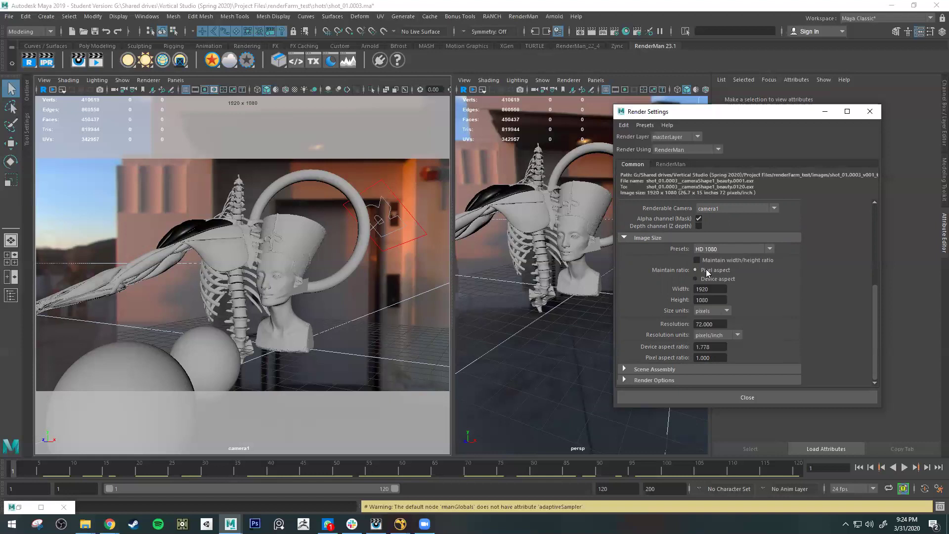
left_click(697, 299)
key("ctrl+a")
Step: Set the image size preset to HD 540 and check its width and height values
left_click(770, 250)
left_click(727, 313)
left_click(748, 251)
left_click(771, 309)
left_click_drag(707, 290, 666, 292)
key("Tab")
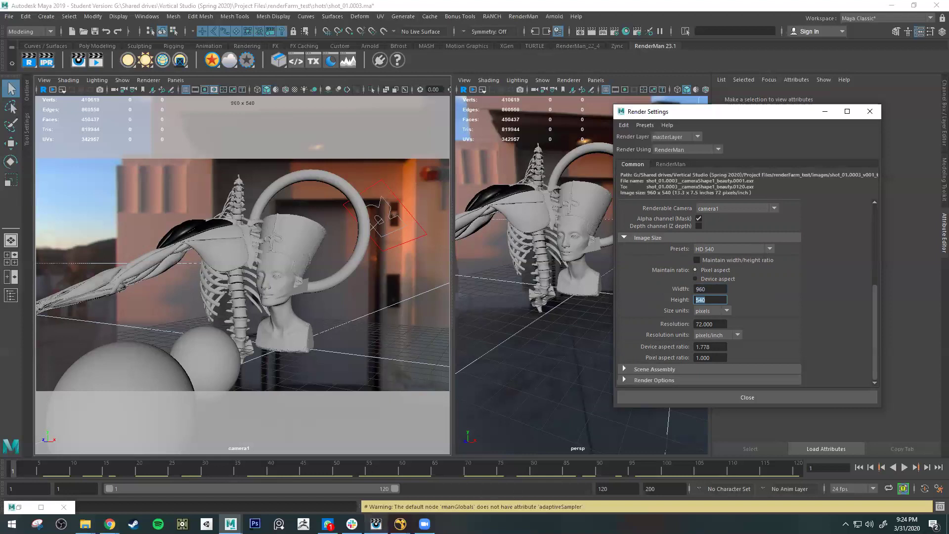
Step: Switch the image size preset to HD 1080 and return it to HD 540
mouse_move(376, 525)
left_click(736, 250)
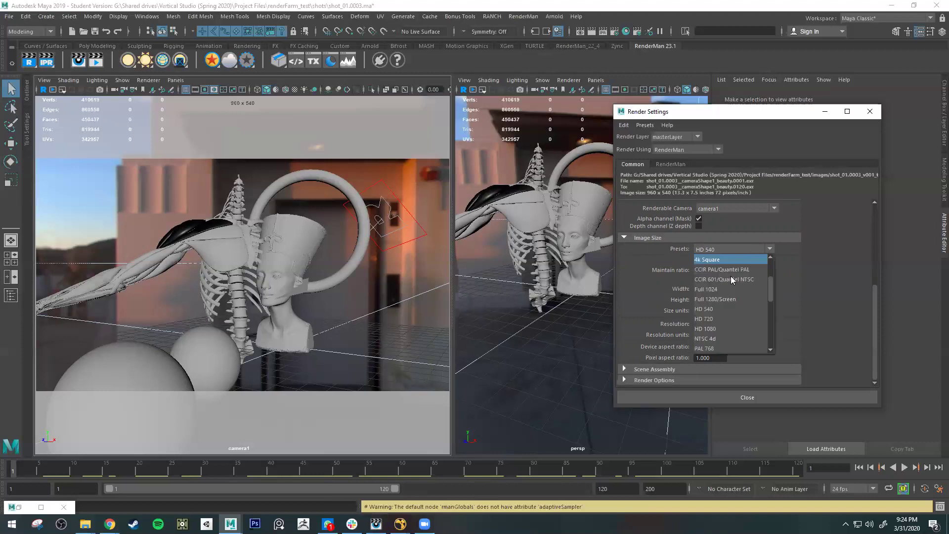
left_click(717, 327)
left_click(745, 248)
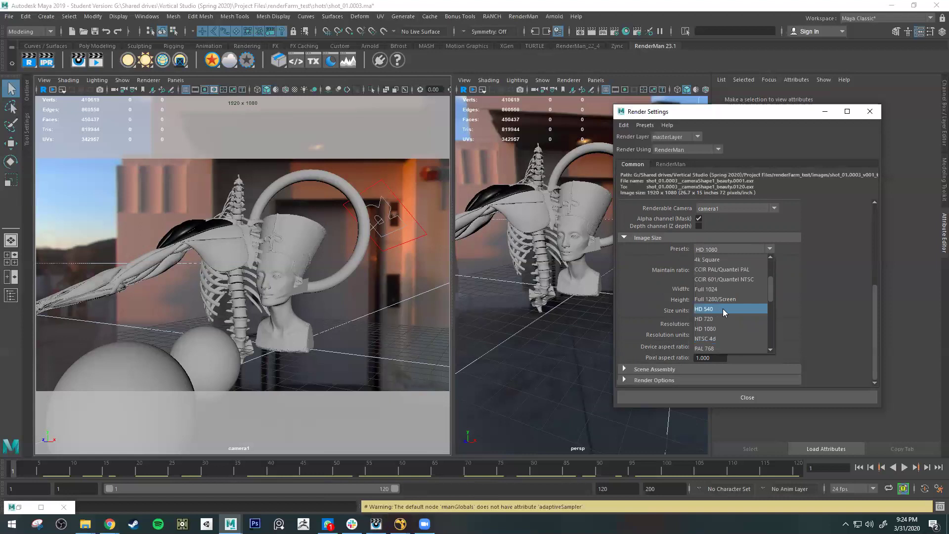
key("Return")
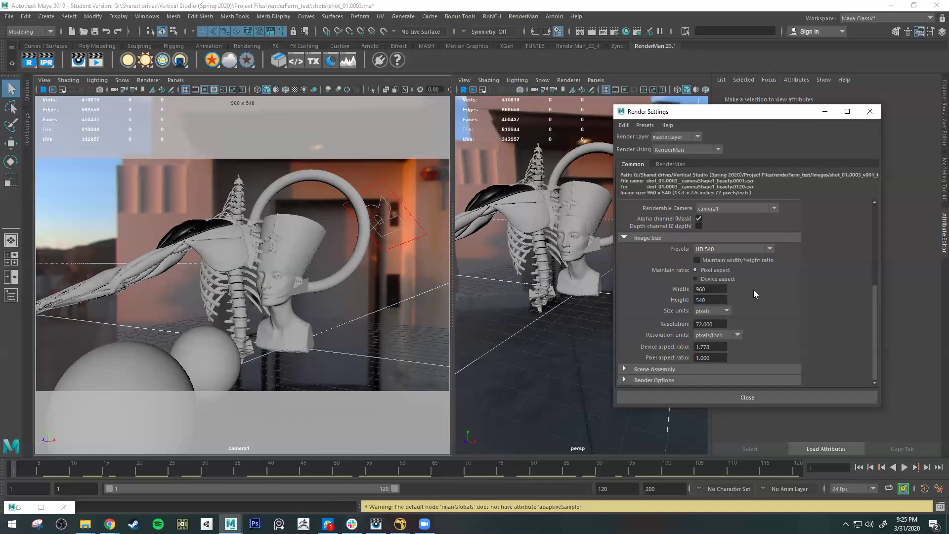
left_click(734, 248)
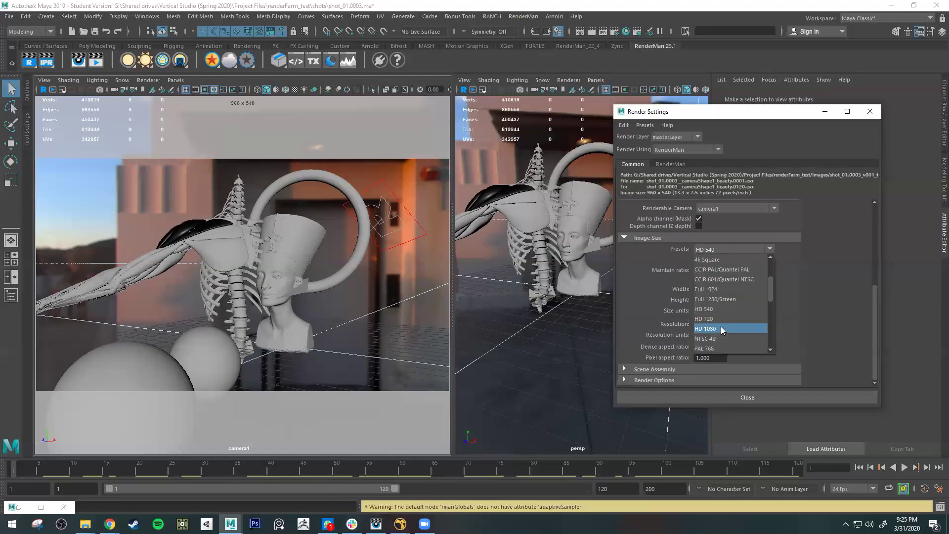
left_click(809, 312)
Step: Show the RenderMan sampling settings and place the render viewer beside them for comparison
scroll(821, 302, "up", 2)
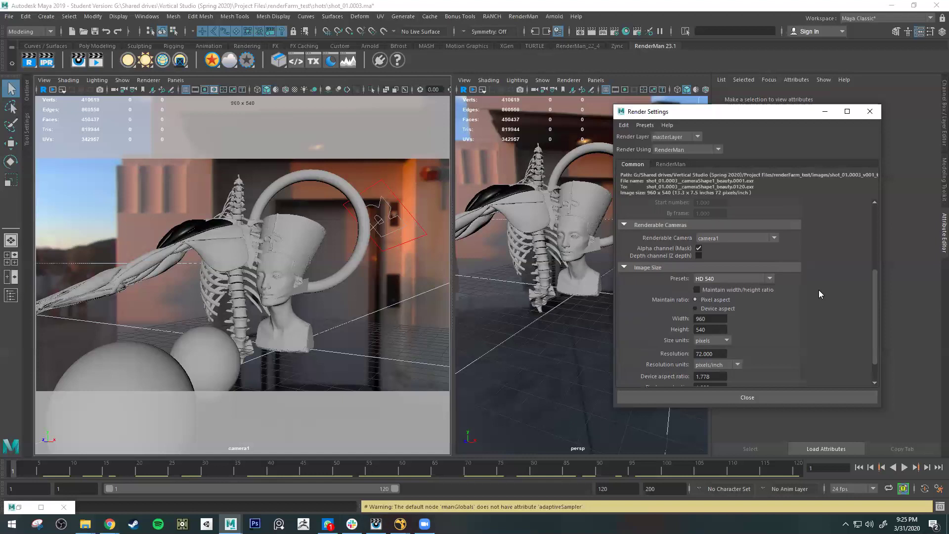
scroll(787, 205, "up", 3)
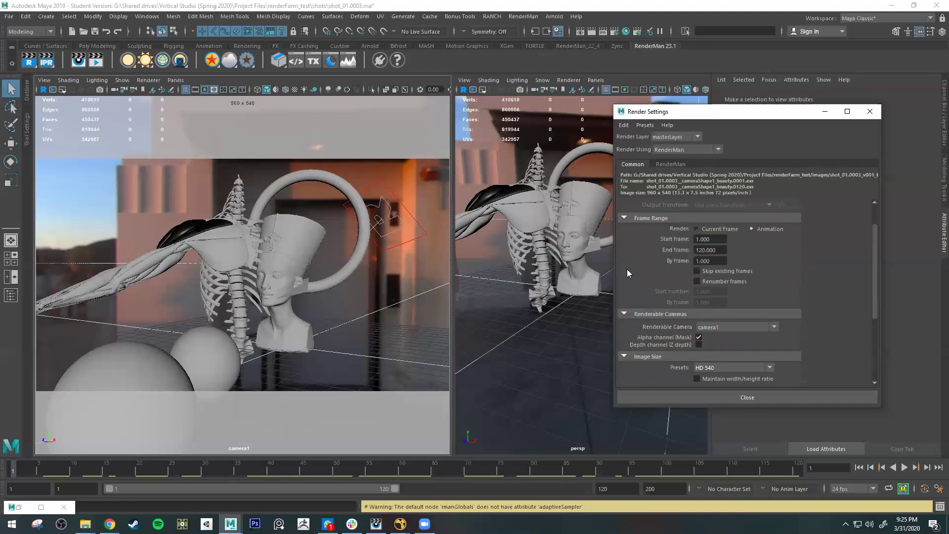
left_click(660, 163)
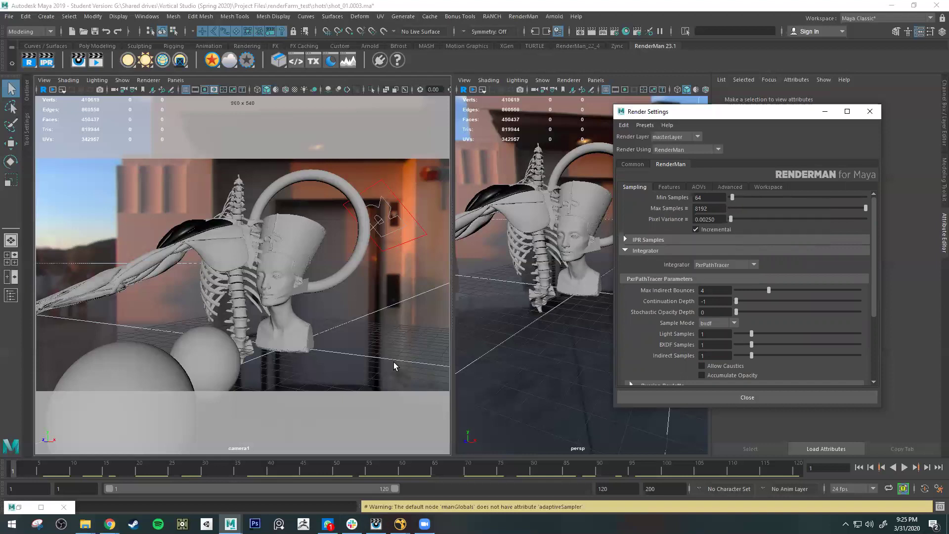
left_click(29, 62)
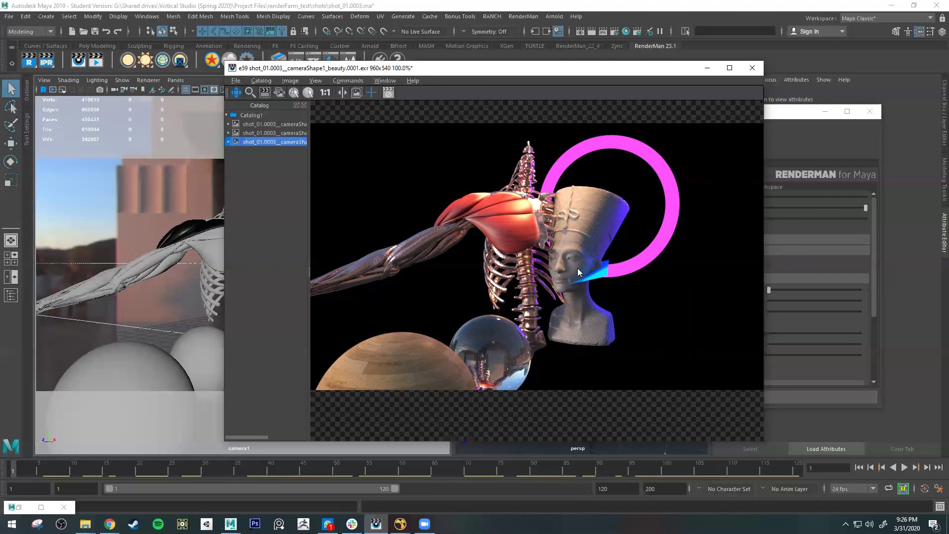
left_click_drag(664, 72, 509, 75)
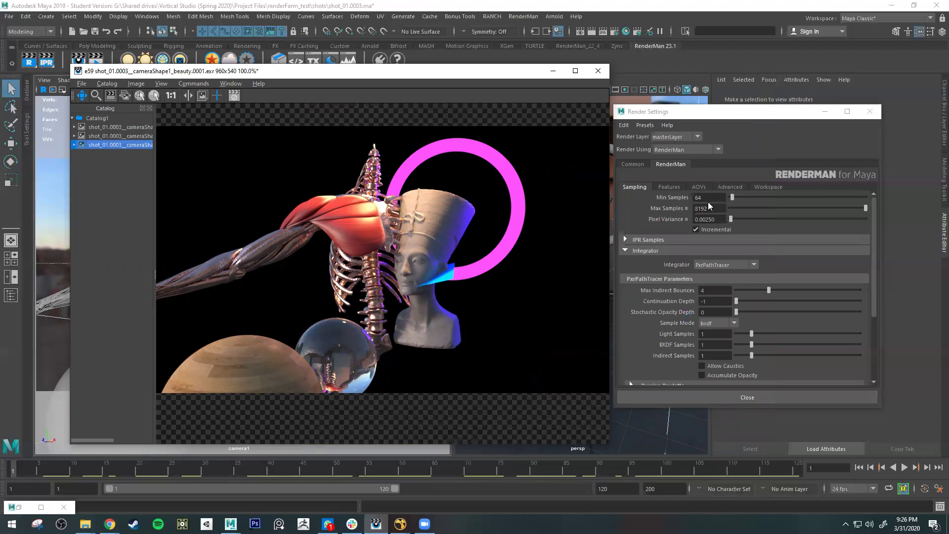
Step: Examine the Min Samples and Max Samples values alongside the rendered image
left_click_drag(695, 197, 621, 199)
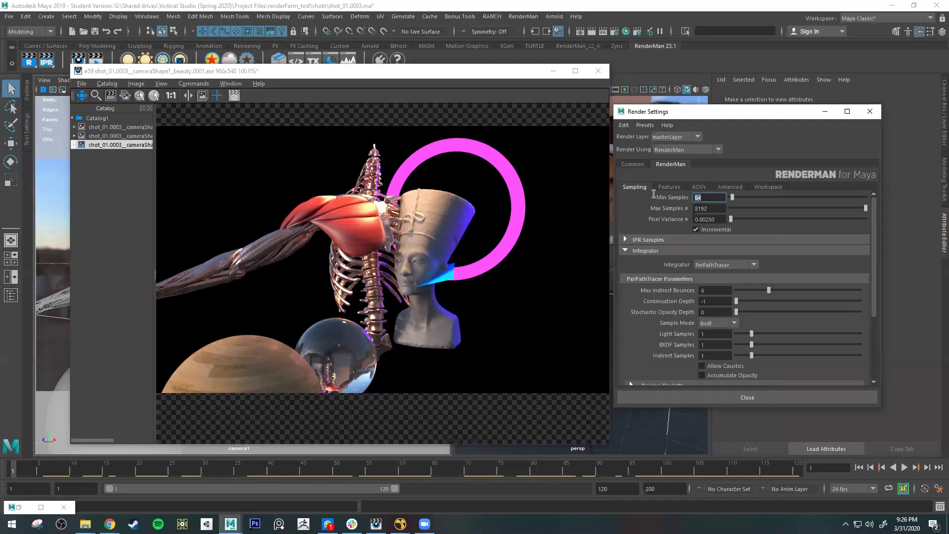
key("Tab")
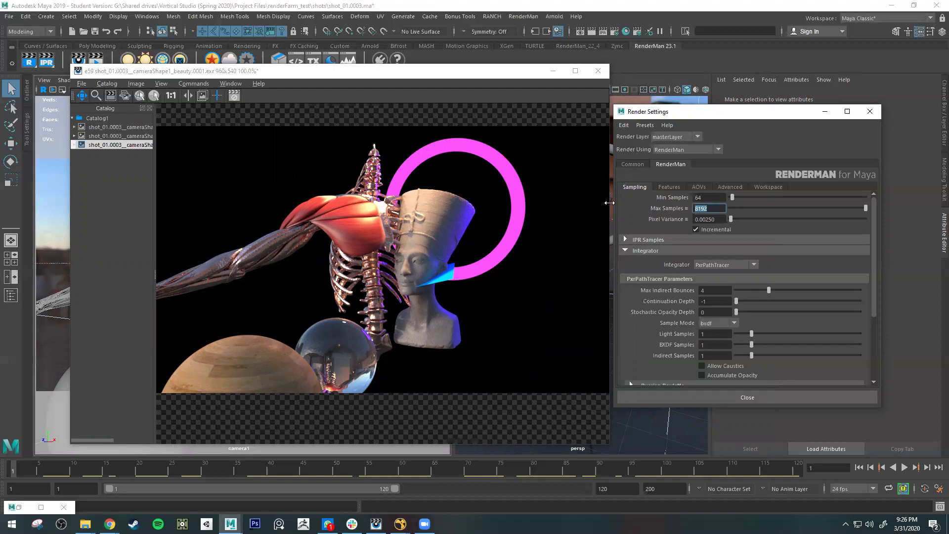
key("shift+Tab")
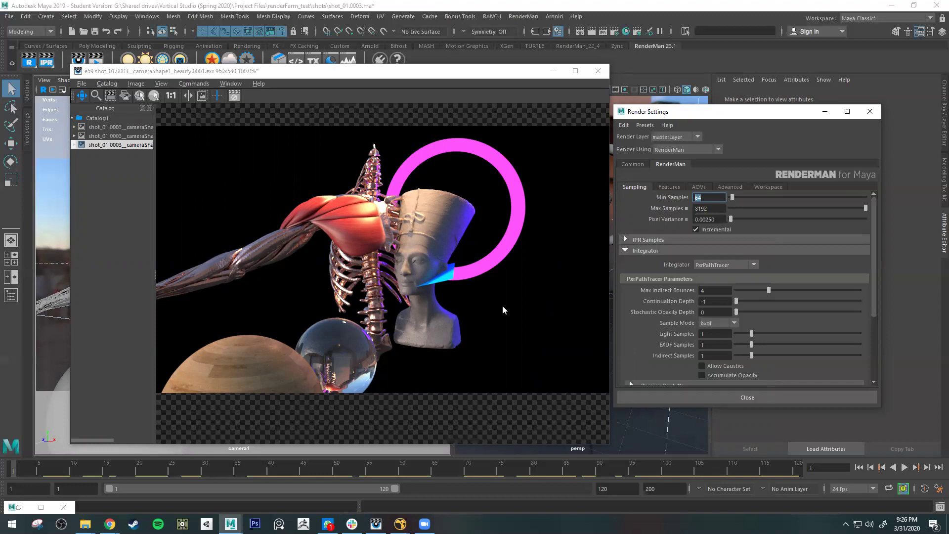
left_click(714, 197)
key("Return")
key("Tab")
Step: Set Max Samples to 128 in the RenderMan sampling settings
left_click(716, 207)
left_click_drag(728, 206, 622, 205)
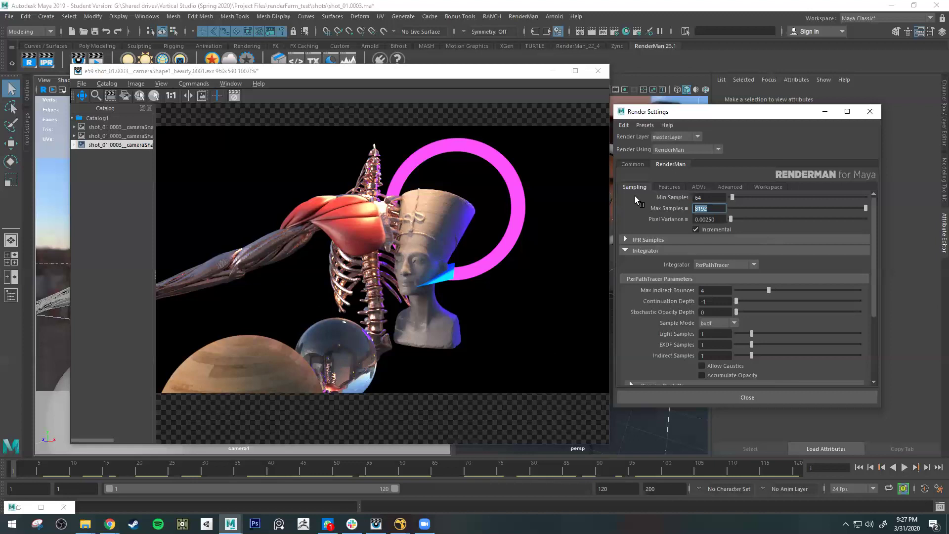
type("128")
key("Return")
Step: Compare the minimum and maximum sample values and set Min Samples to 0
double_click(702, 197)
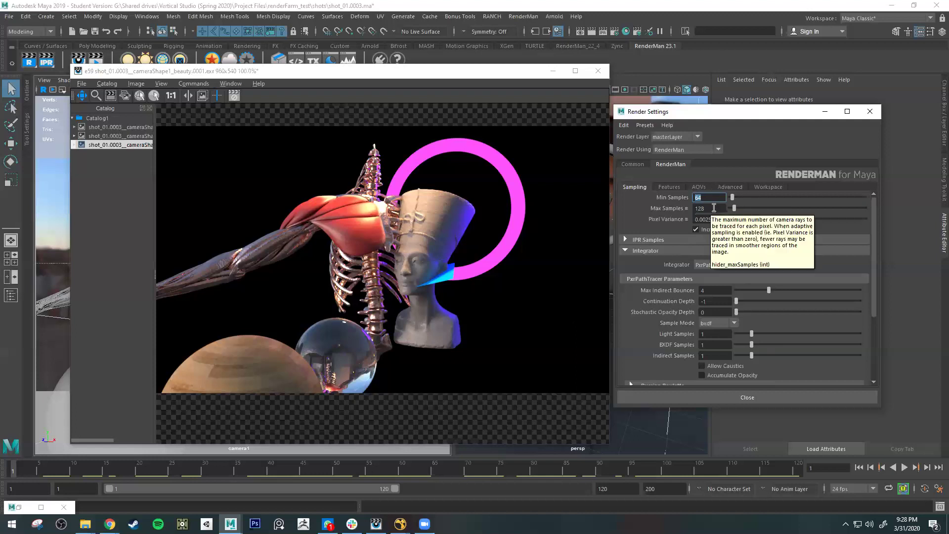
key("Tab")
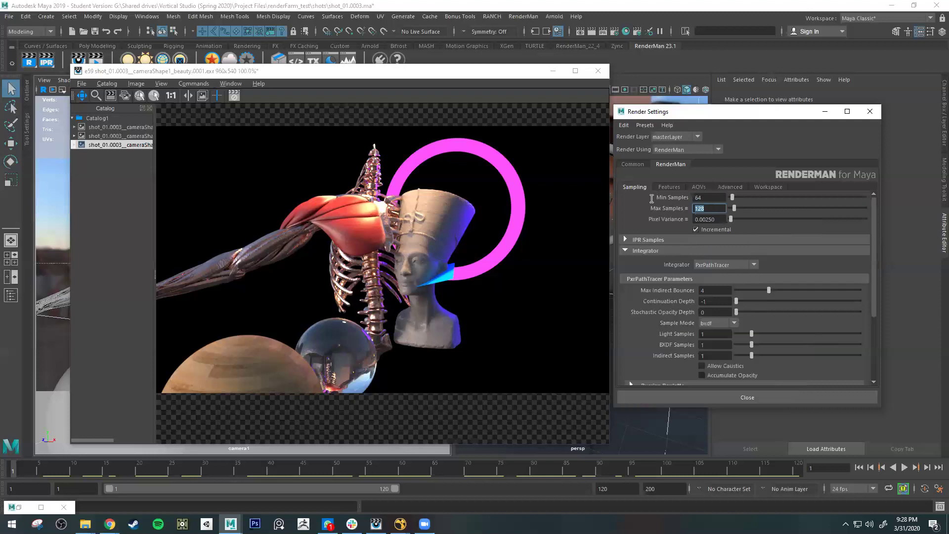
key("shift+Tab")
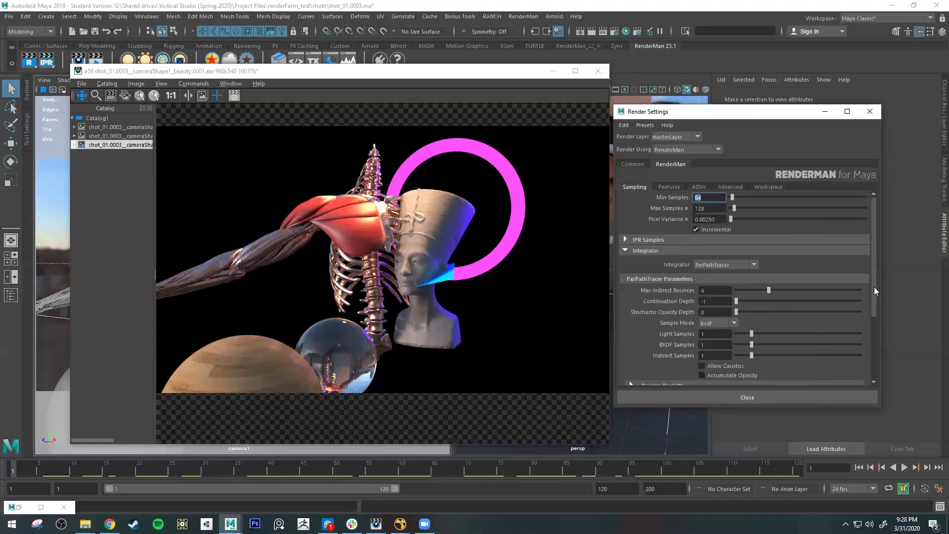
scroll(874, 287, "down", 2)
scroll(880, 228, "up", 2)
key("Tab")
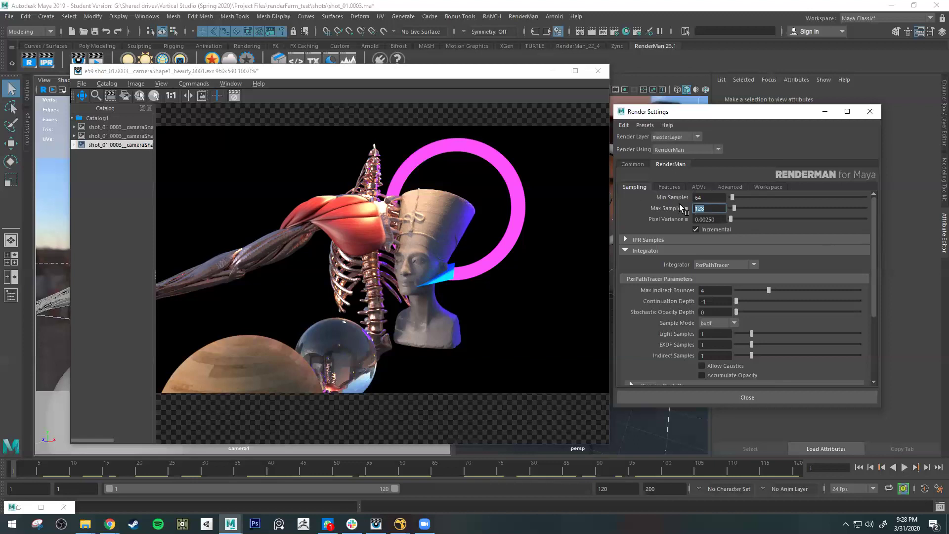
key("shift+Tab")
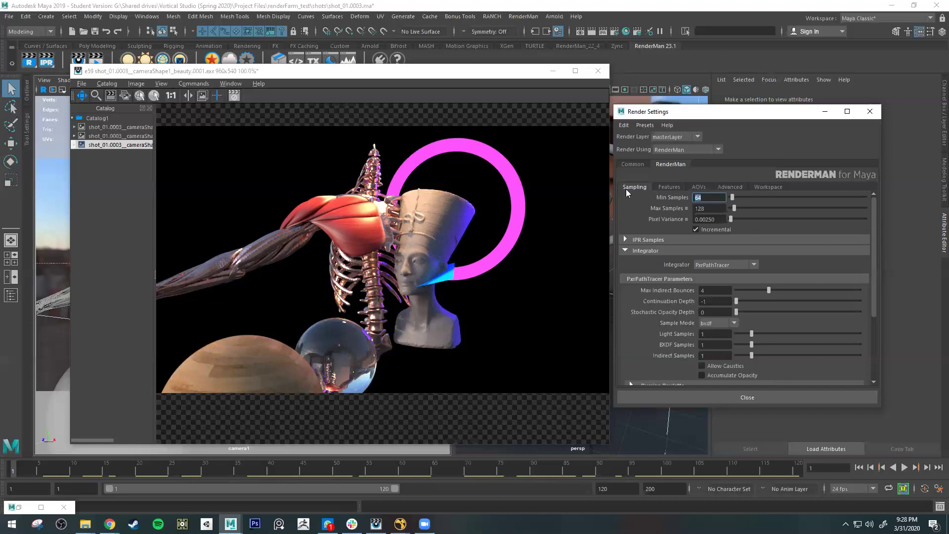
type("0")
key("Return")
Step: Show the first render in the viewer's catalog and set Min Samples to 32
left_click(118, 127)
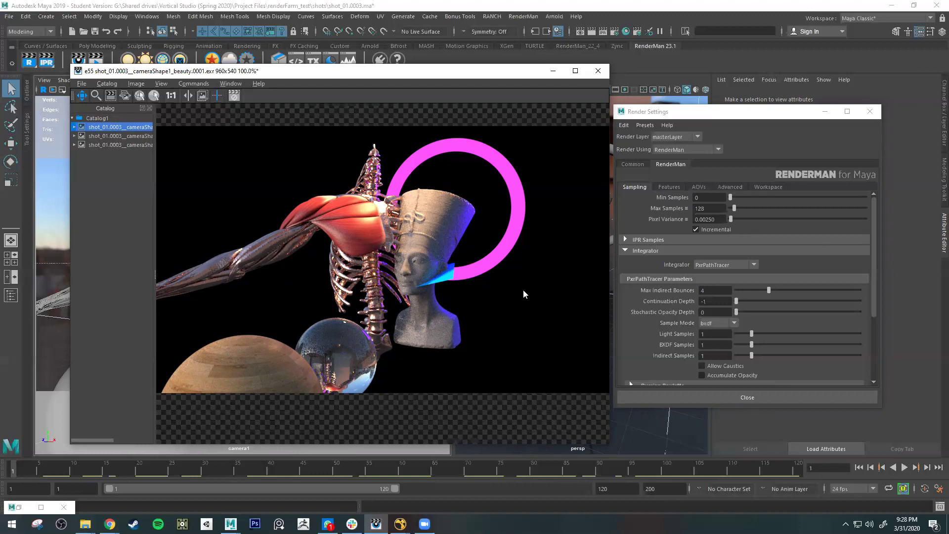
left_click(618, 189)
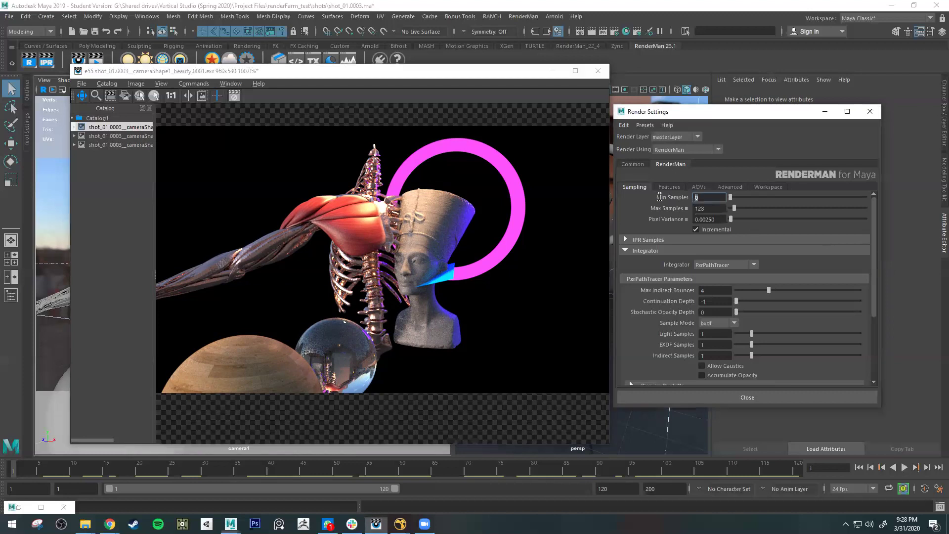
type("32")
key("Return")
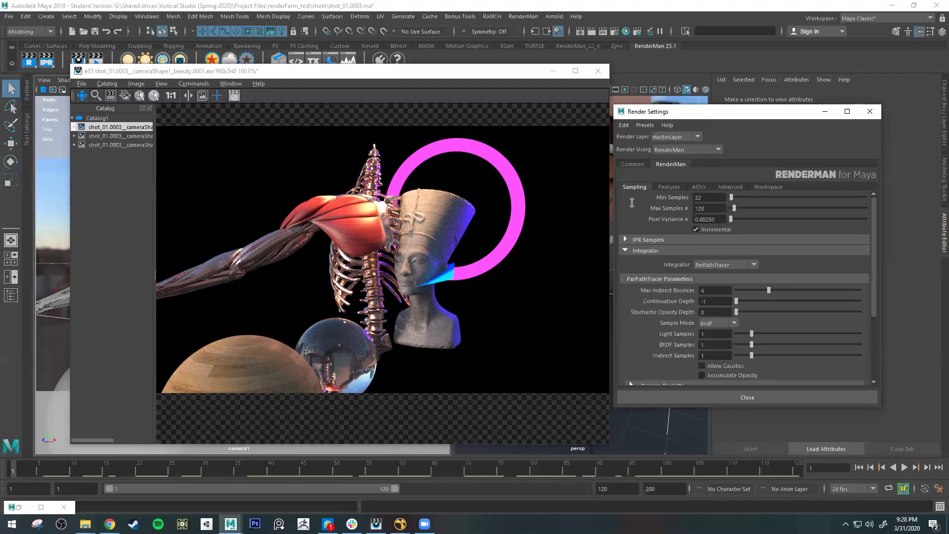
Step: Set Max Samples to 512 in the RenderMan sampling settings
left_click(718, 208)
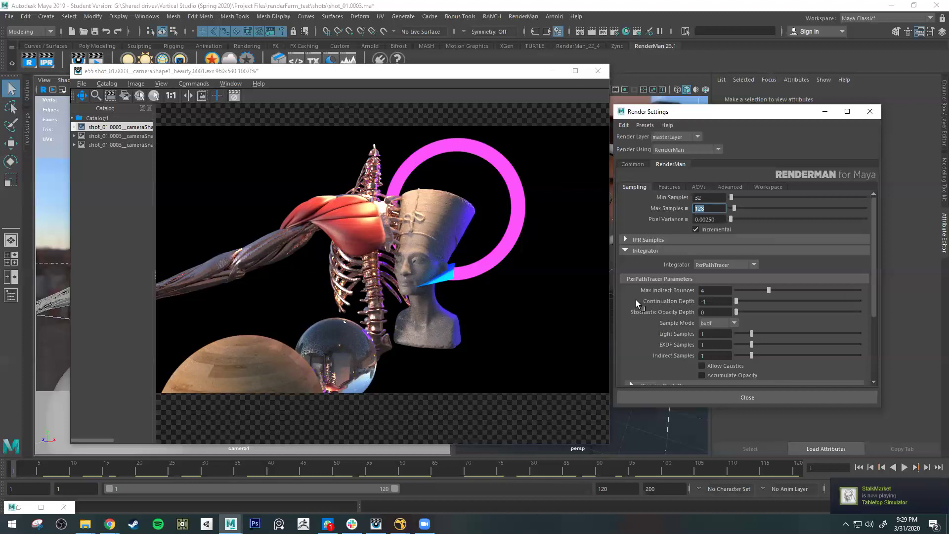
left_click(707, 207)
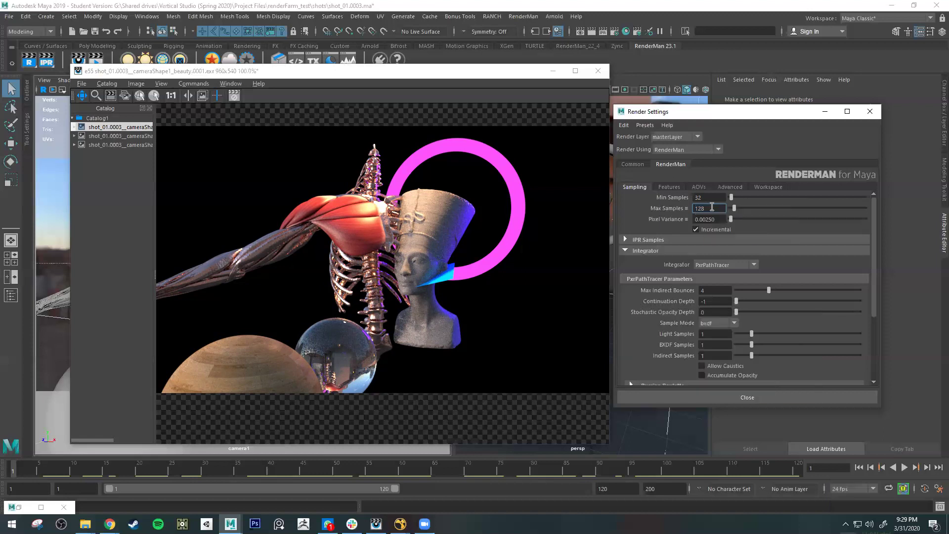
key("ctrl+a")
left_click(720, 208)
double_click(719, 209)
left_click(645, 208)
left_click(645, 207)
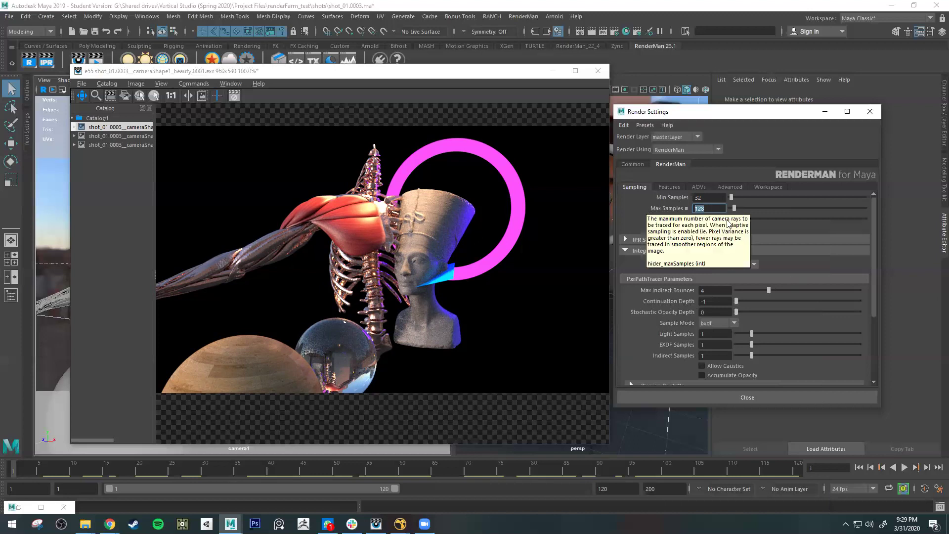
type("512")
key("Return")
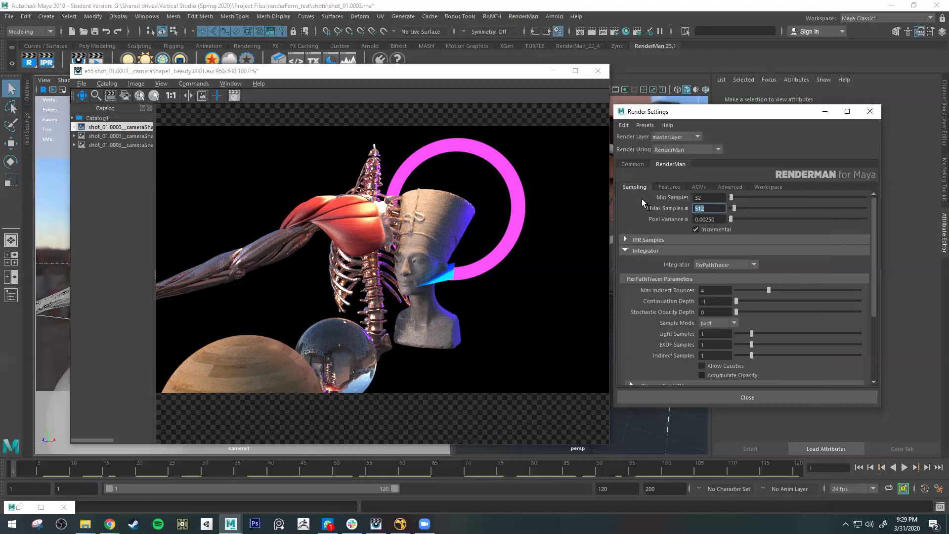
Step: Raise Max Samples to 1024
key("BackSpace")
type("1024")
key("Return")
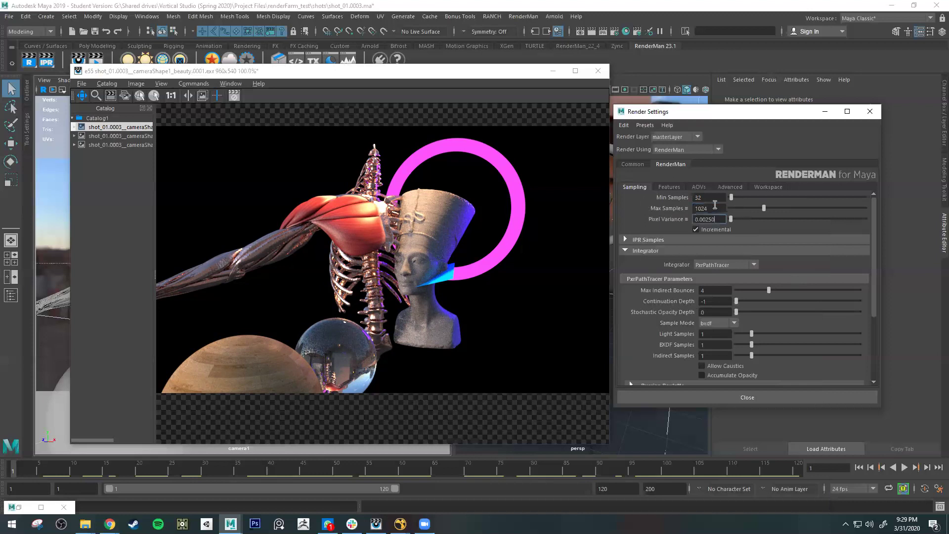
mouse_move(646, 207)
left_click(710, 208)
key("Return")
Step: Enter 128 as the sample value in the RenderMan sampling settings
left_click(695, 228)
left_click(605, 199)
key("ctrl+a")
type("128")
key("Return")
Step: Set Max Indirect Bounces to 8 in the PxrPathTracer parameters
scroll(662, 243, "down", 1)
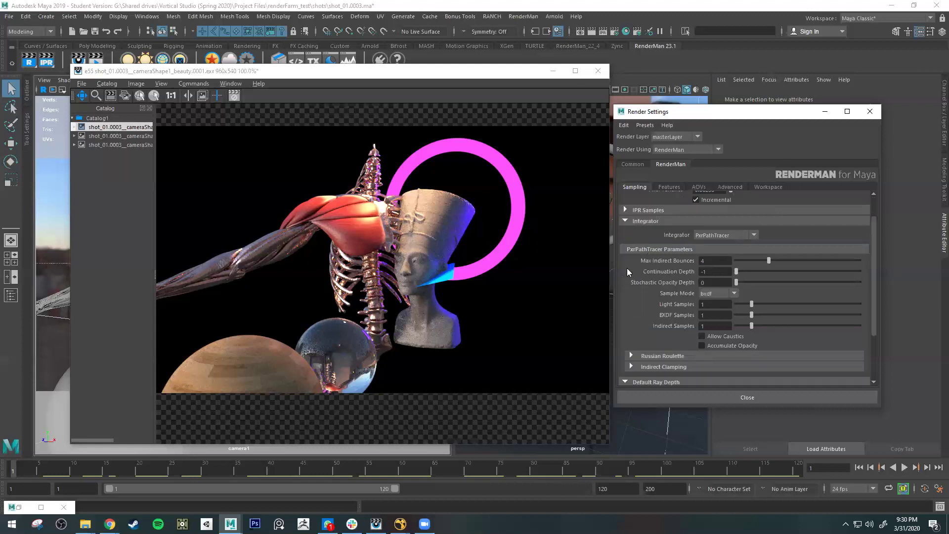
scroll(802, 322, "down", 2)
scroll(778, 253, "up", 2)
left_click(718, 250)
type("8")
key("Return")
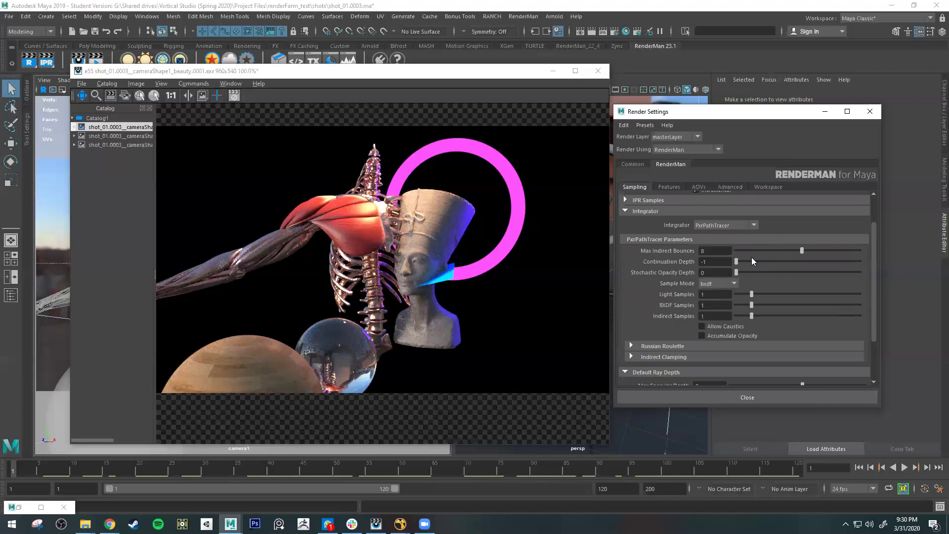
Step: Try a Max Indirect Bounces value of 4 and return it to 8
mouse_move(723, 250)
key("Tab")
left_click(646, 251)
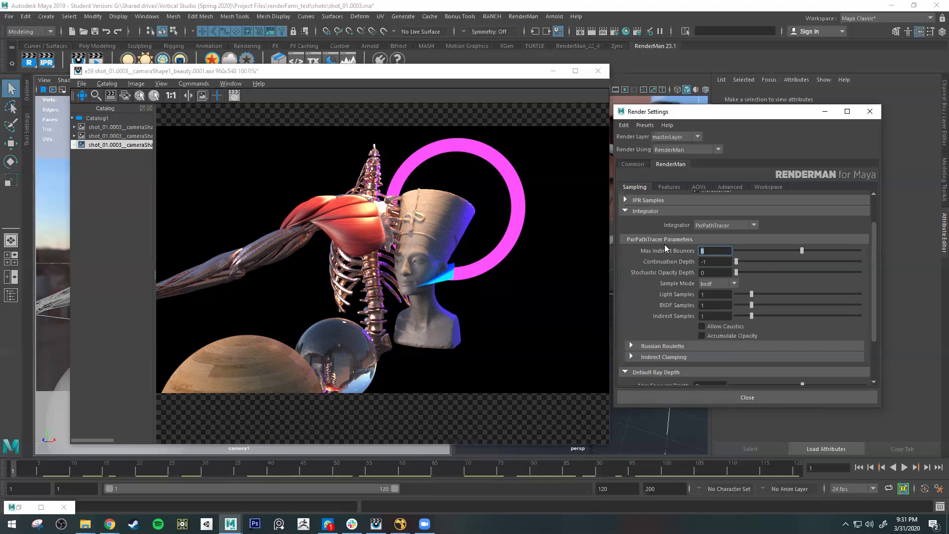
left_click(709, 253)
key("ctrl+a")
mouse_move(649, 245)
type("4")
type("8")
Step: Set Max Indirect Bounces to 4 for the path tracer
mouse_move(679, 269)
double_click(720, 250)
type("4")
Step: Examine the Max Specular Depth and Max Diffuse Depth values under Default Ray Depth
scroll(628, 279, "down", 3)
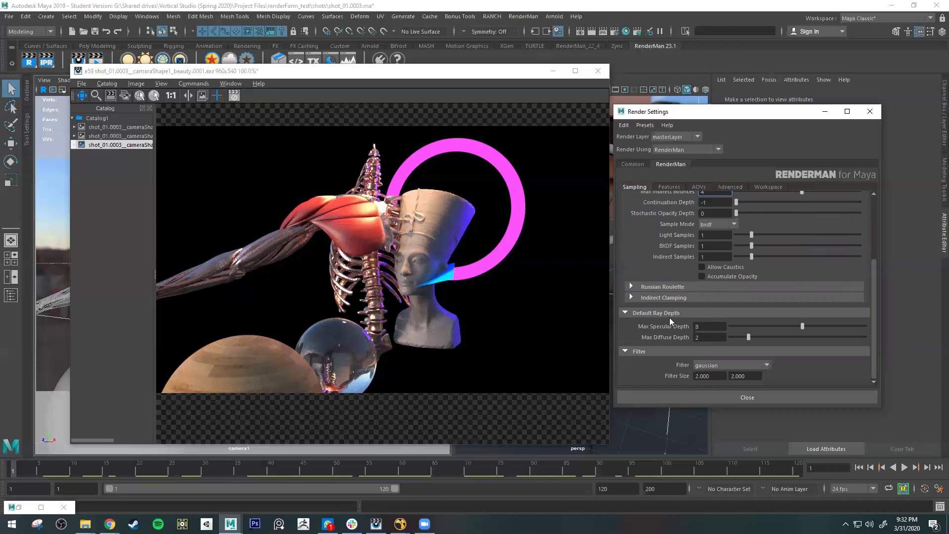
left_click(707, 327)
key("Tab")
key("shift+Tab")
left_click(720, 325)
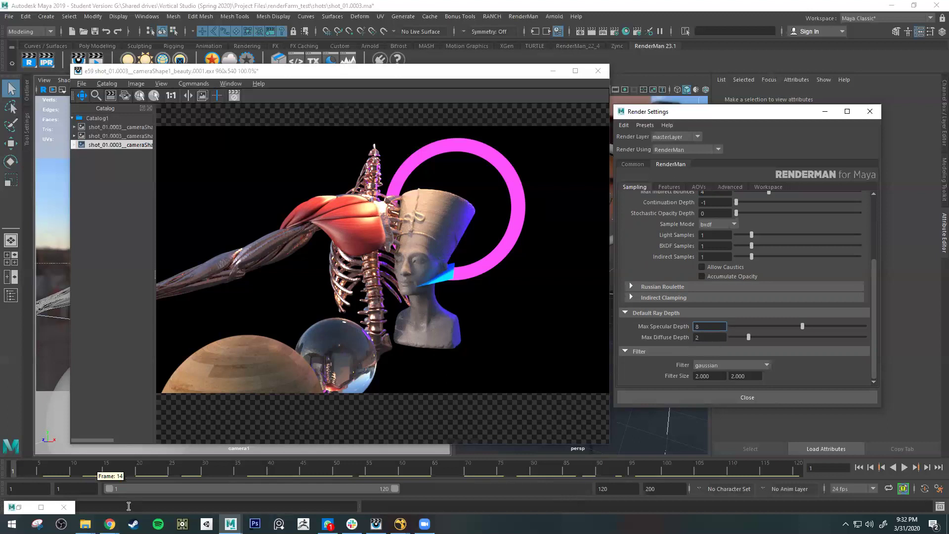
Step: Switch to Chrome and review the Trace Depth documentation page's diffuse and specular depth examples
left_click(110, 524)
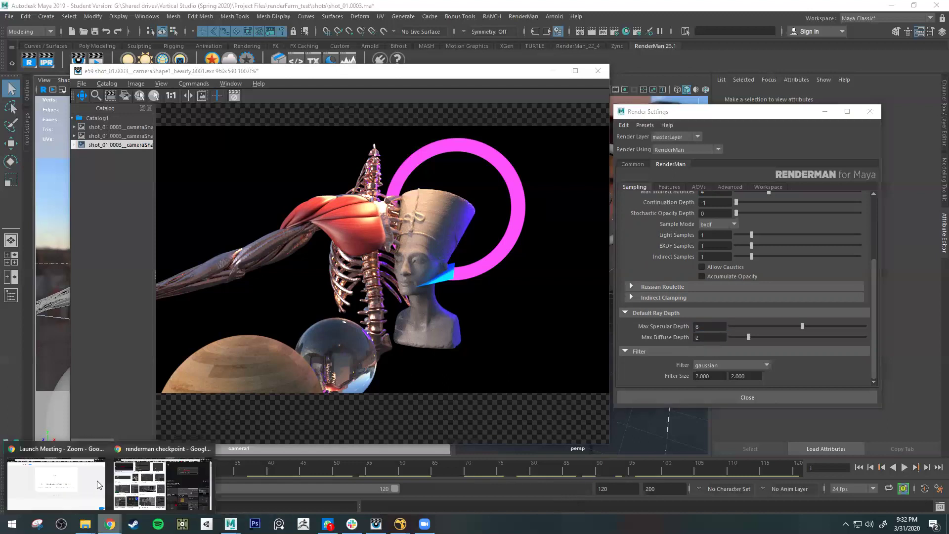
left_click(99, 485)
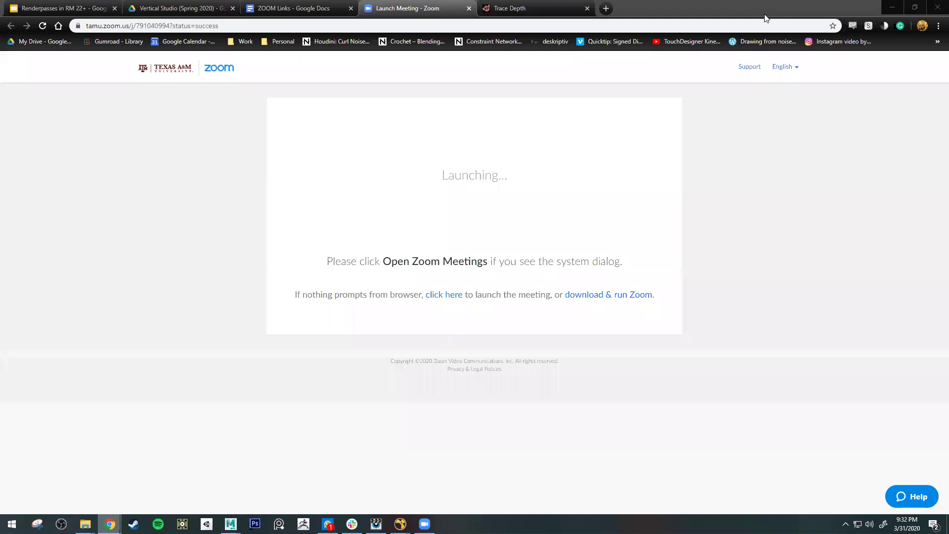
key("super+Down")
double_click(911, 52)
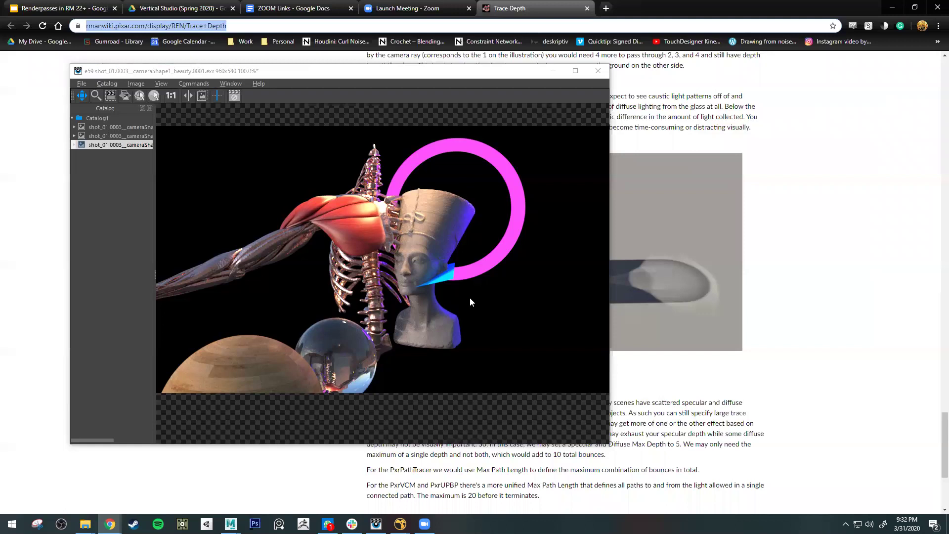
left_click(937, 107)
scroll(936, 109, "up", 15)
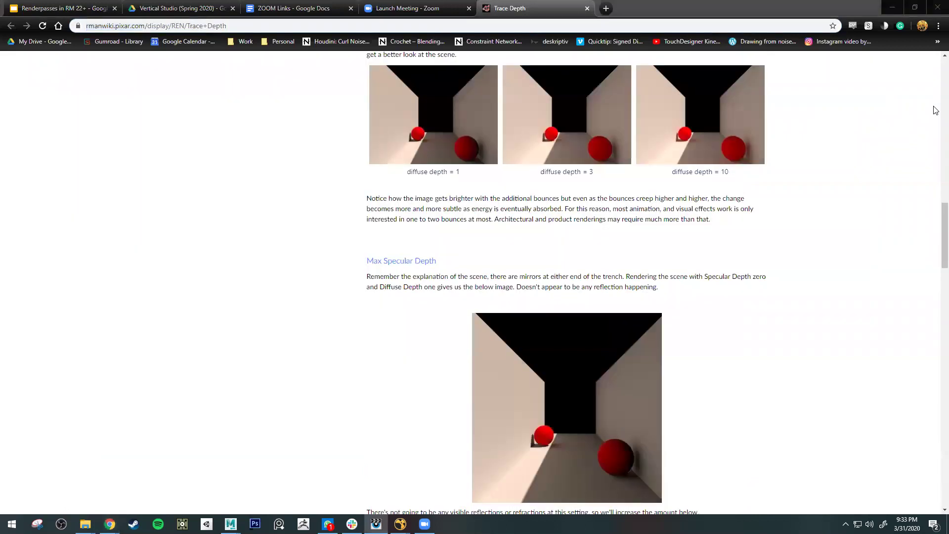
Step: Review the Trace Depth page's introduction and its note pointing to the Sampling Modes and Reducing Noise pages
scroll(936, 108, "up", 10)
scroll(936, 108, "down", 1)
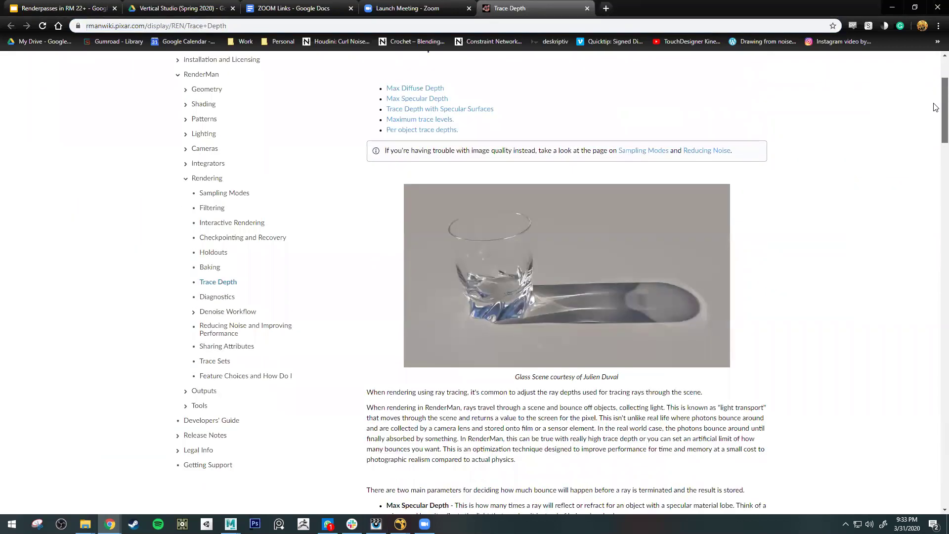
scroll(936, 107, "up", 1)
scroll(816, 187, "down", 1)
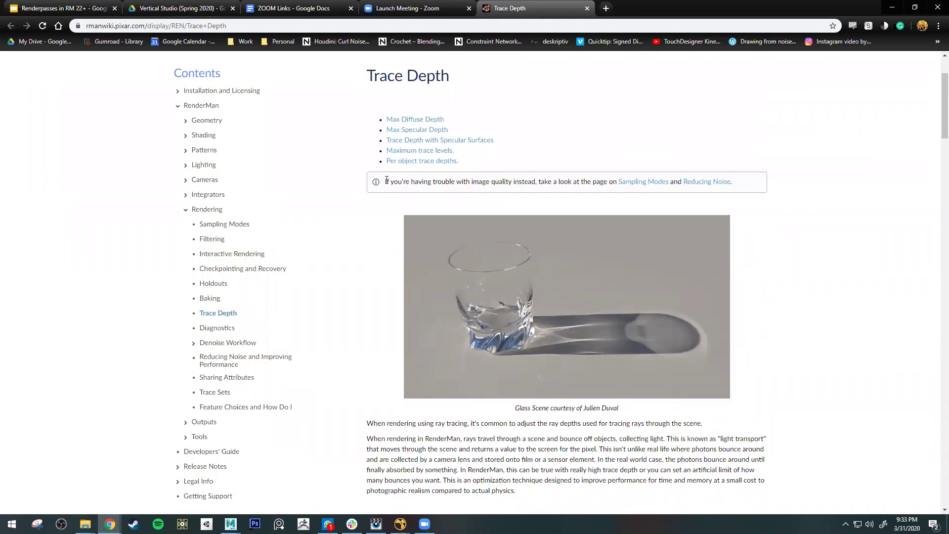
left_click_drag(385, 182, 612, 182)
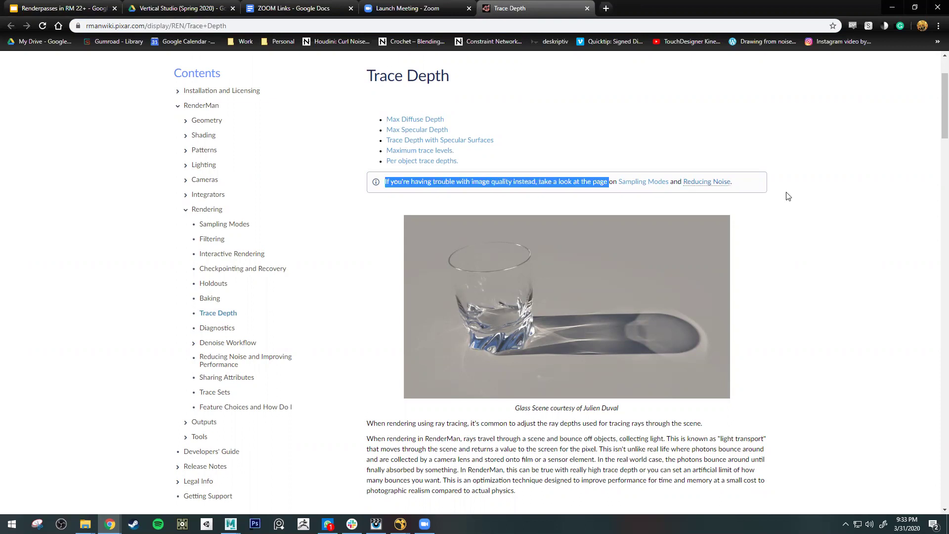
left_click(807, 203)
scroll(445, 244, "down", 2)
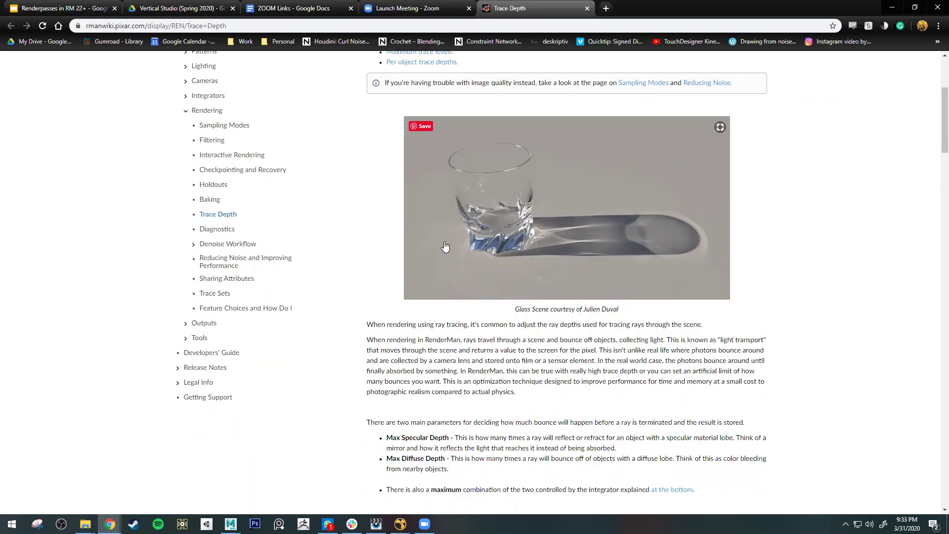
Step: Study the Max Diffuse Depth section, comparing the direct-lighting-only image with the renders at diffuse depths 1, 3 and 10
scroll(366, 241, "down", 8)
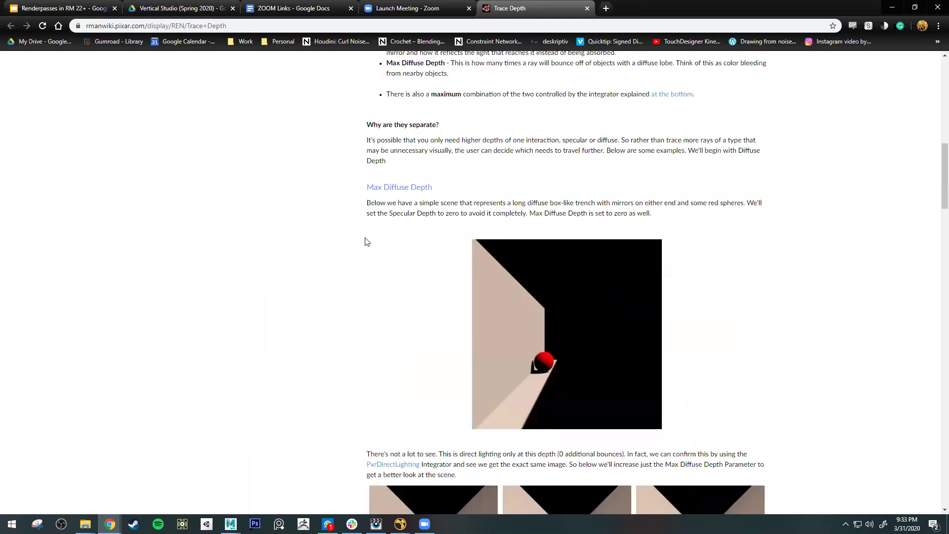
scroll(365, 242, "down", 3)
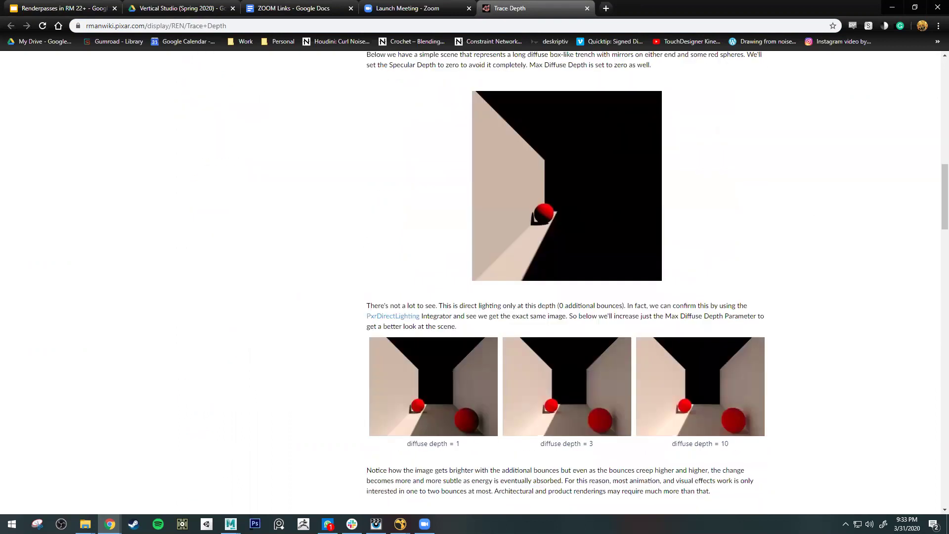
scroll(752, 144, "up", 2)
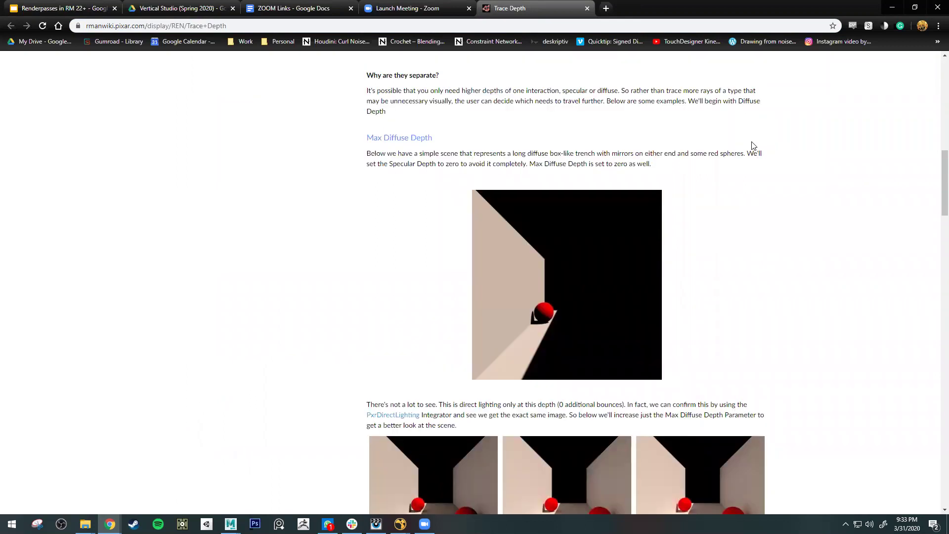
scroll(752, 144, "down", 1)
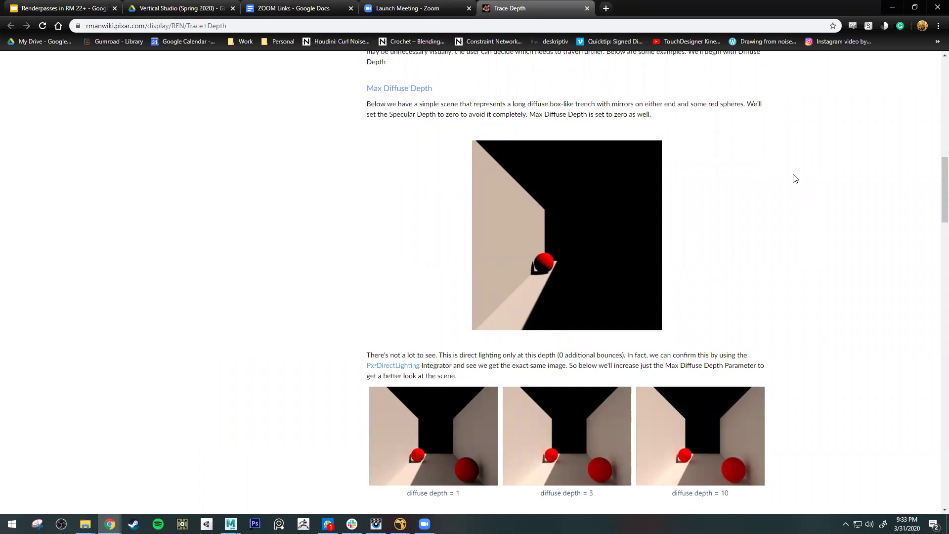
scroll(480, 257, "down", 2)
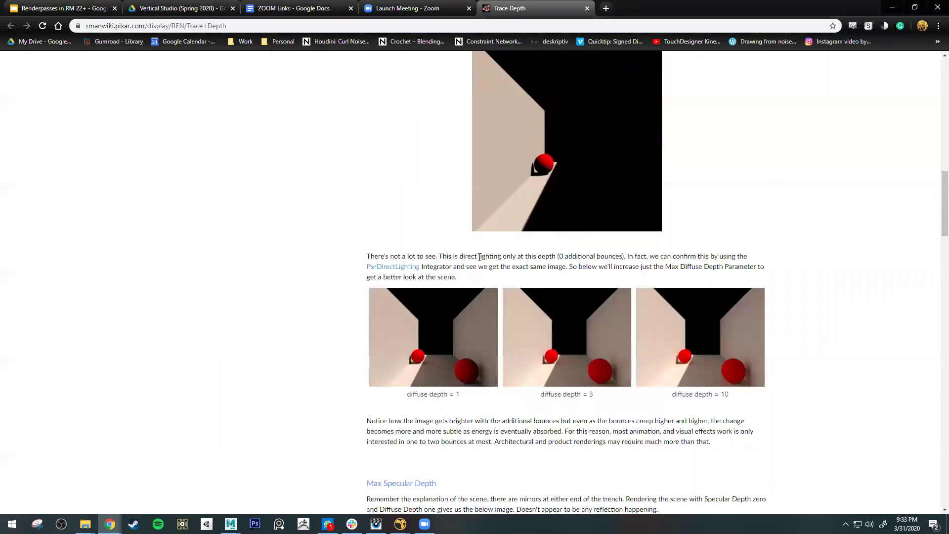
left_click_drag(559, 254, 438, 256)
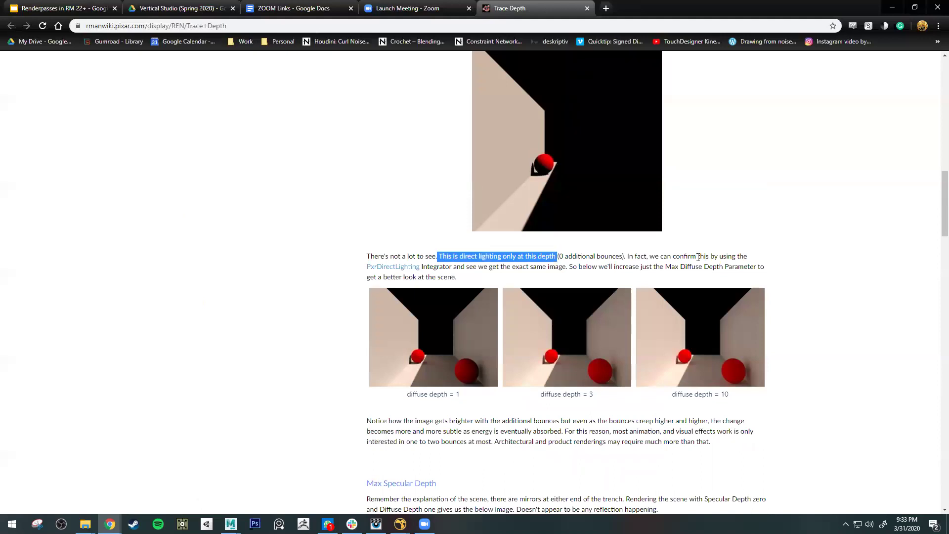
scroll(472, 200, "up", 4)
scroll(744, 327, "down", 1)
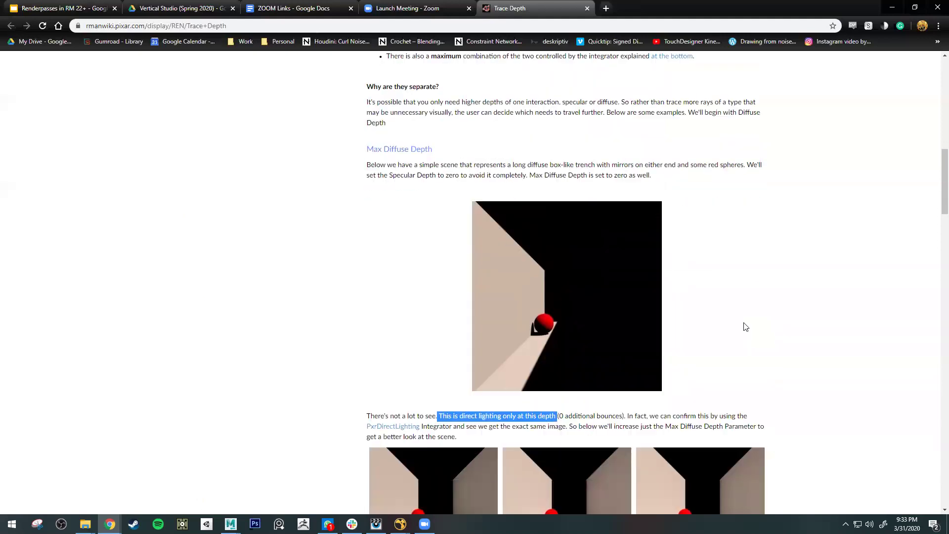
scroll(682, 292, "down", 2)
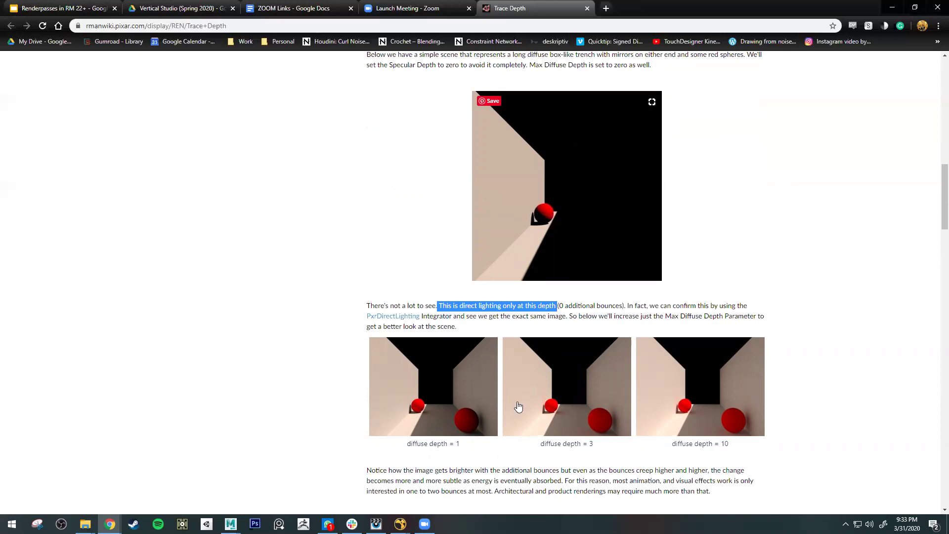
scroll(340, 295, "down", 1)
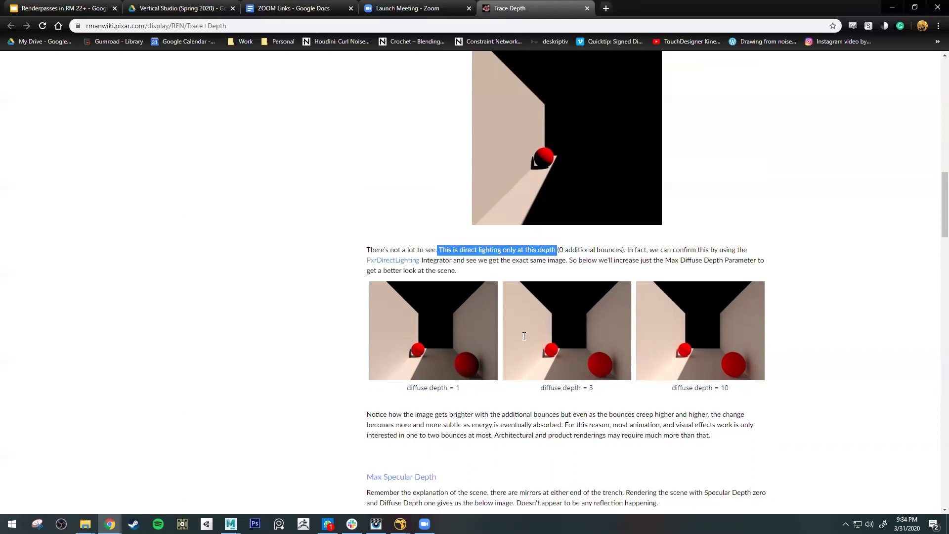
scroll(488, 291, "down", 2)
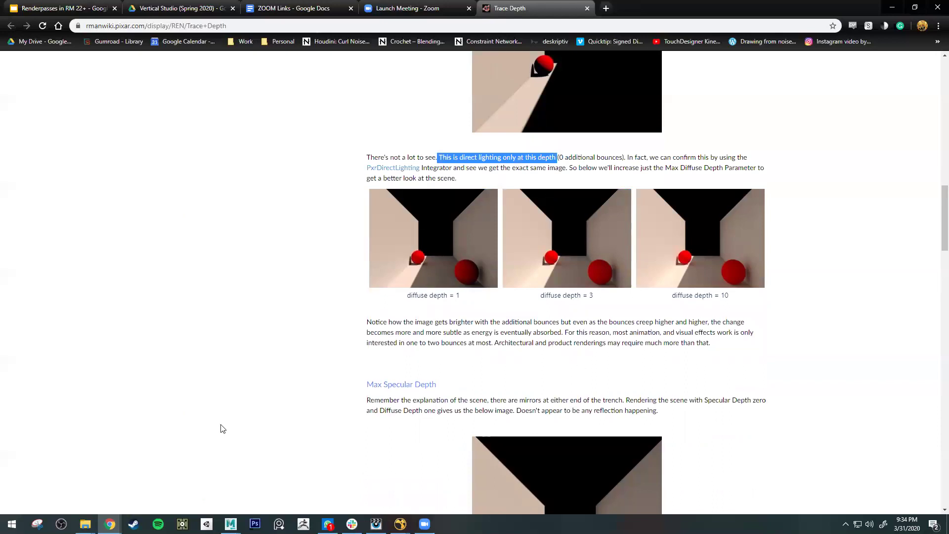
Step: Study the Max Specular Depth mirror renders at depths 1, 3 and 10 and the first glass example for specular surfaces
scroll(215, 425, "down", 7)
scroll(217, 426, "down", 1)
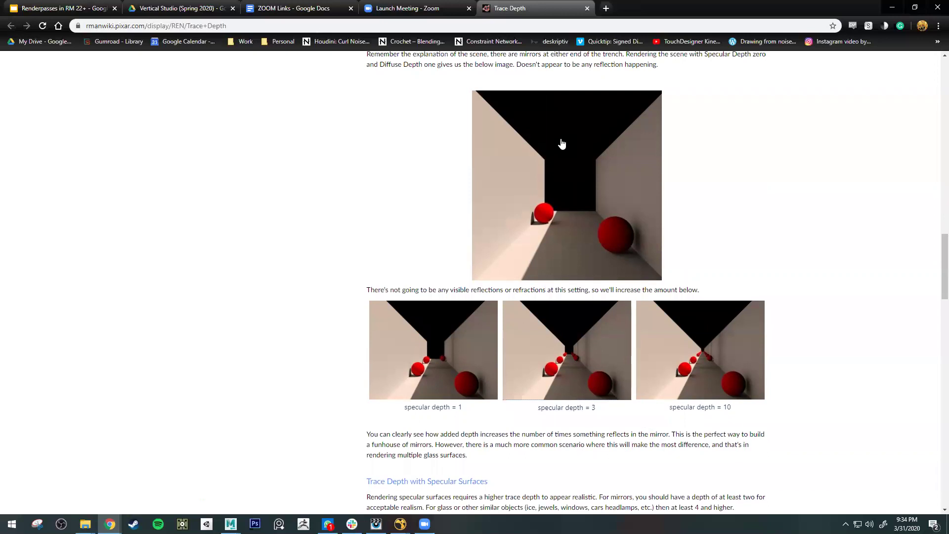
mouse_move(613, 155)
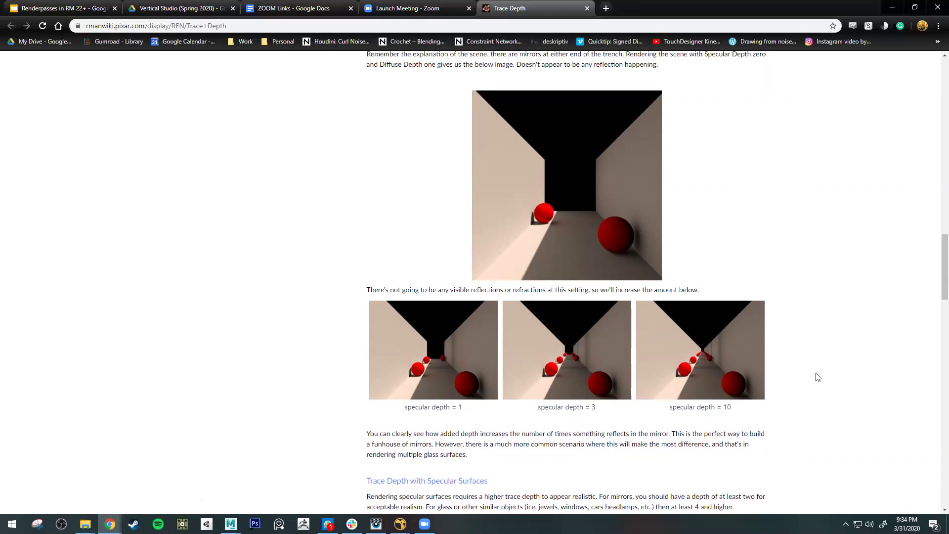
scroll(815, 375, "down", 4)
scroll(815, 372, "down", 7)
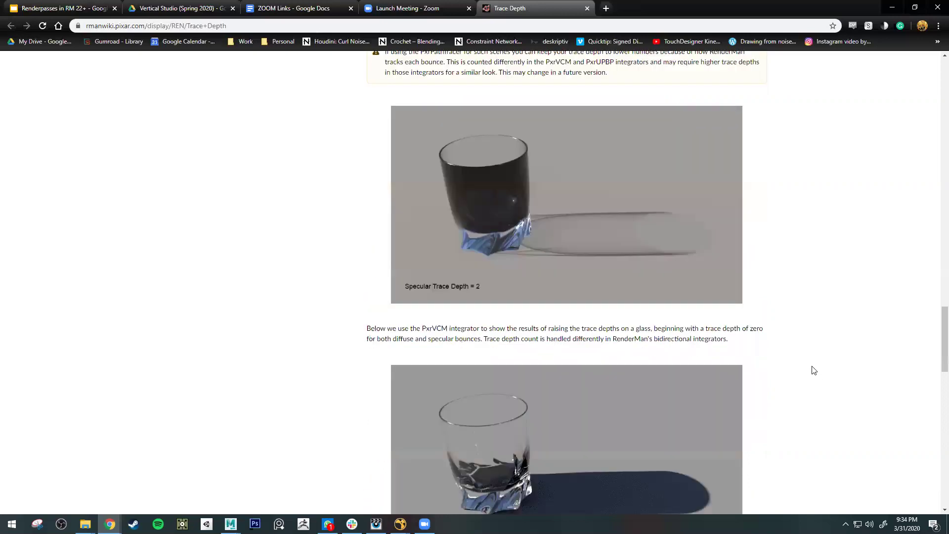
scroll(815, 369, "down", 1)
scroll(814, 368, "down", 1)
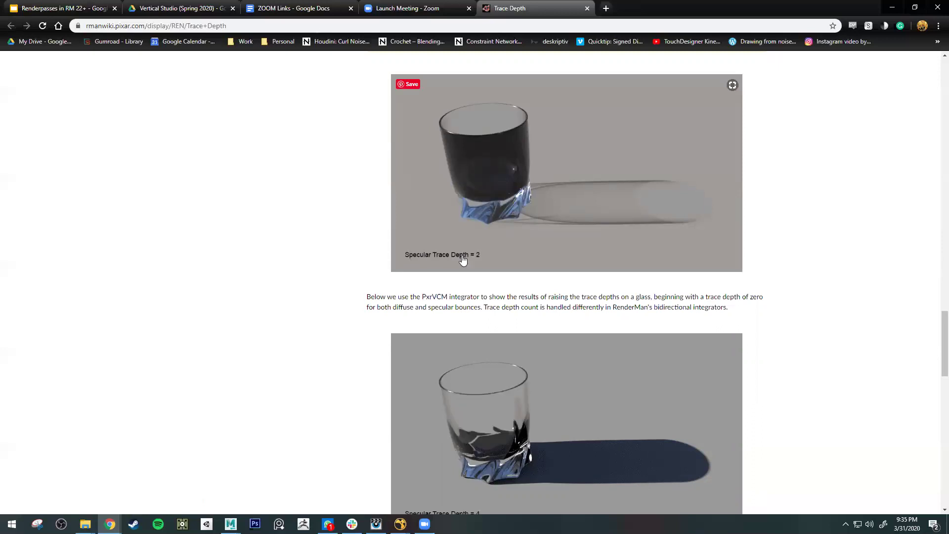
scroll(386, 292, "up", 13)
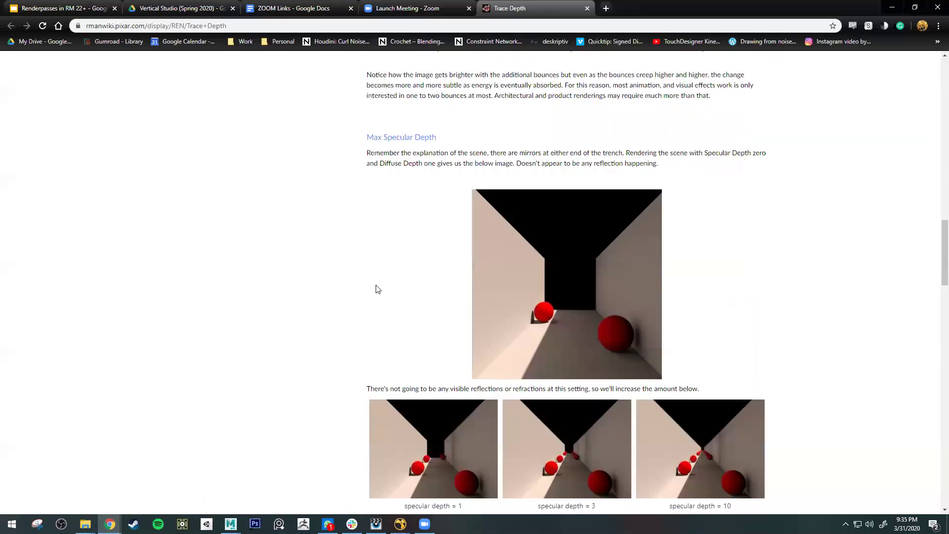
scroll(326, 282, "up", 1)
scroll(526, 86, "down", 3)
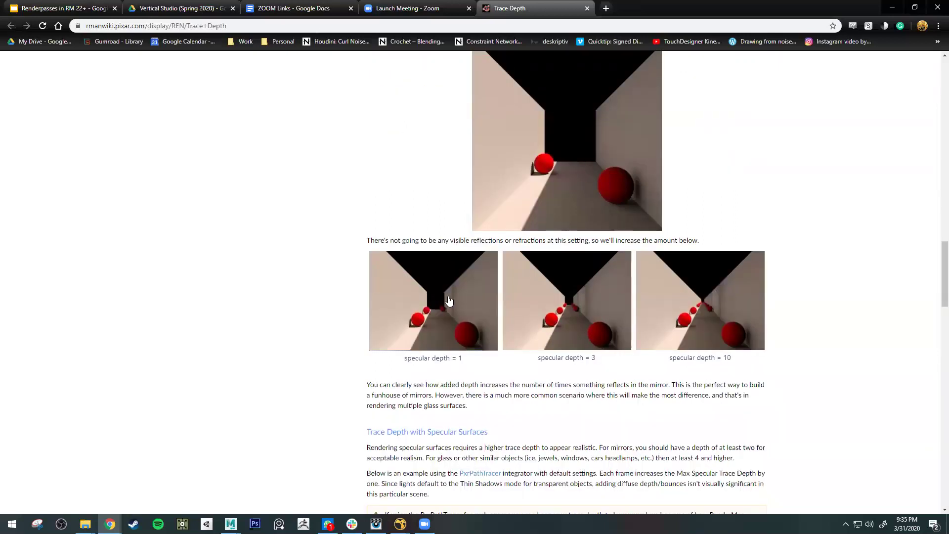
scroll(321, 308, "down", 5)
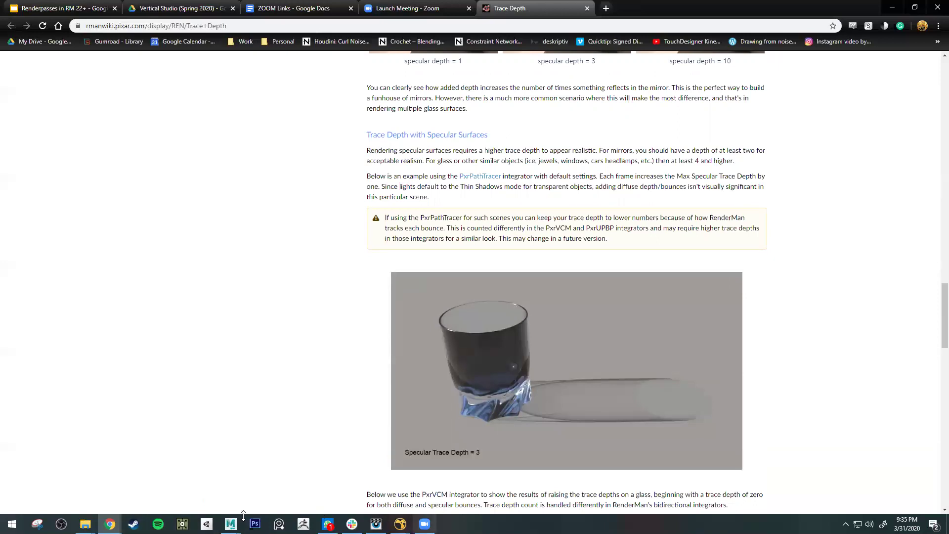
Step: Check Max Specular Depth under Default Ray Depth in Maya and return to the Trace Depth page in Chrome
key("alt+Tab")
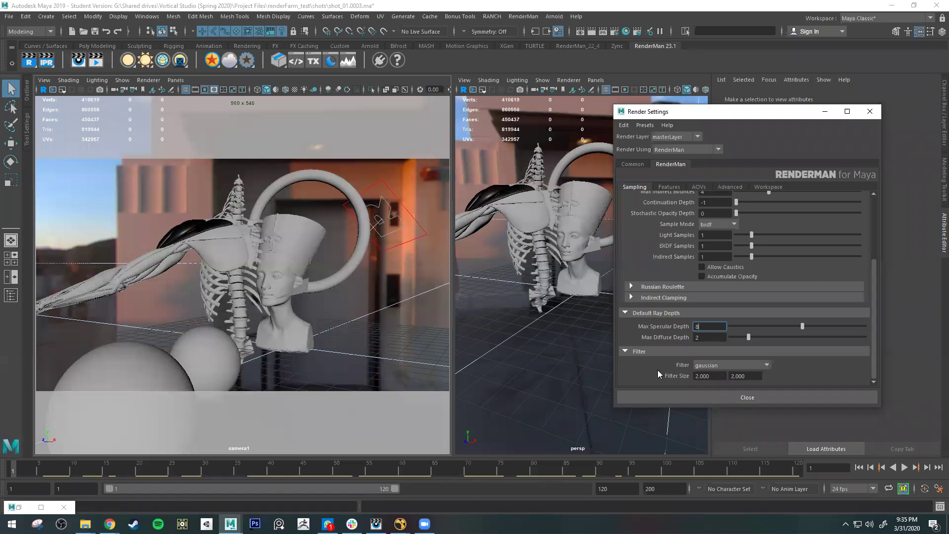
left_click_drag(710, 327, 657, 324)
key("alt+Tab")
Step: Compare the PxrPathTracer and PxrVCM glass animations with the diagram of the four glass surfaces a ray passes through
scroll(394, 353, "down", 6)
scroll(391, 348, "down", 7)
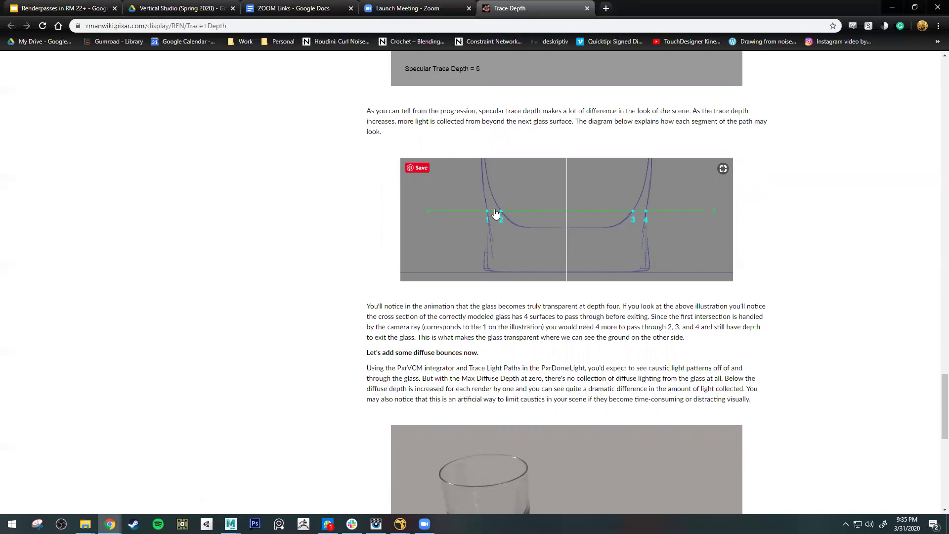
scroll(523, 320, "up", 5)
scroll(563, 140, "up", 2)
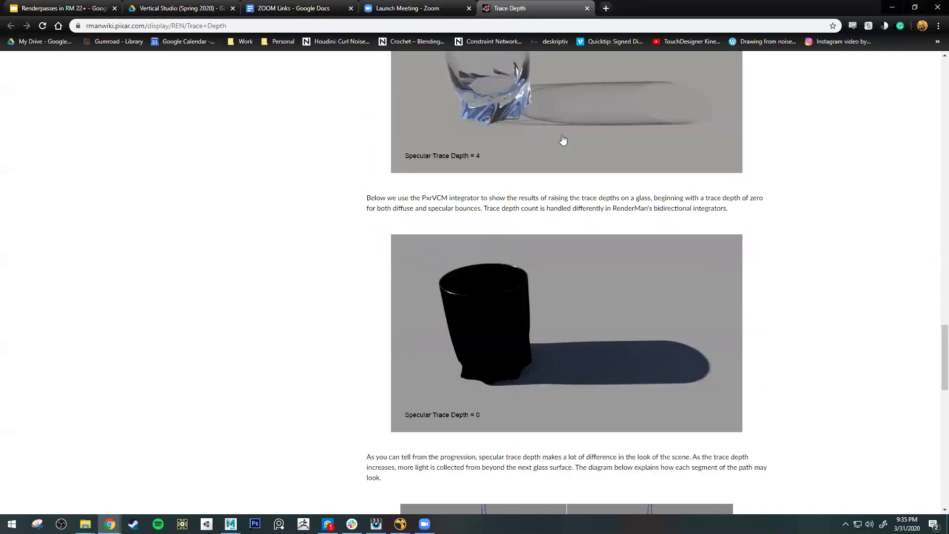
scroll(563, 140, "up", 2)
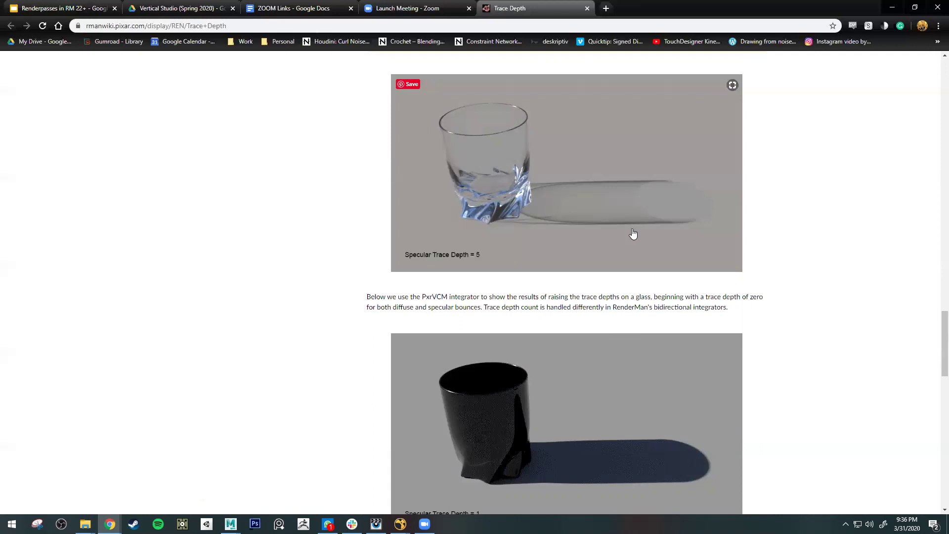
scroll(692, 317, "down", 6)
scroll(717, 336, "down", 1)
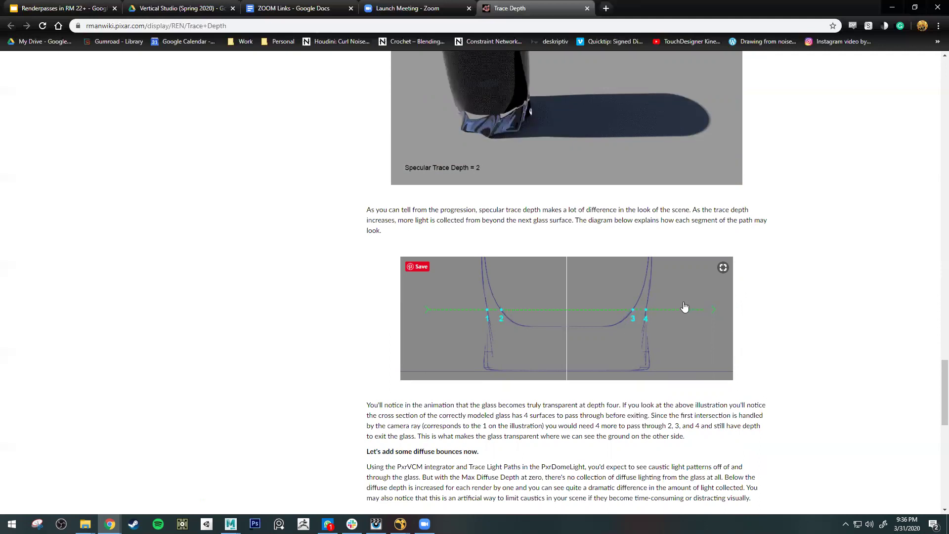
scroll(579, 233, "up", 1)
scroll(559, 192, "up", 2)
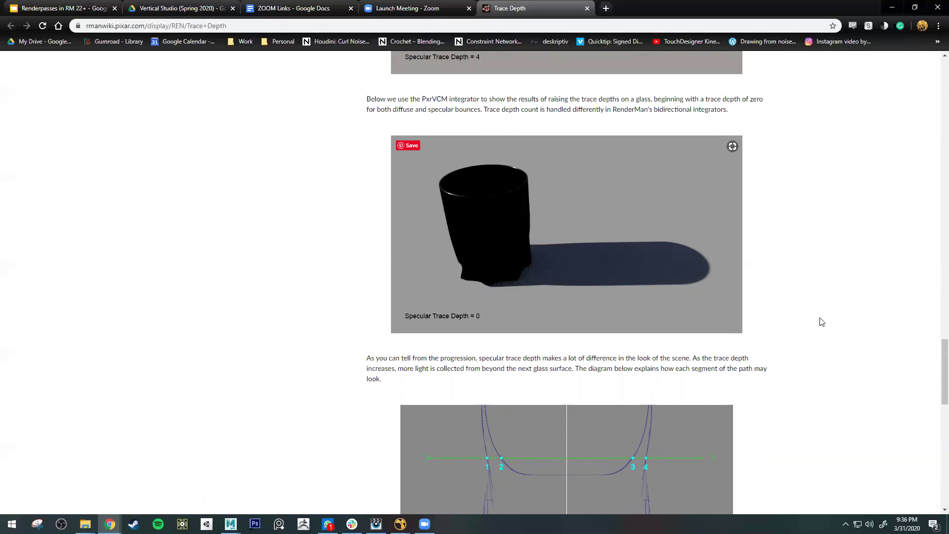
Step: Look over the diffuse bounces example for the glass and revisit the specular trace depth animations
scroll(812, 309, "down", 1)
scroll(812, 308, "down", 6)
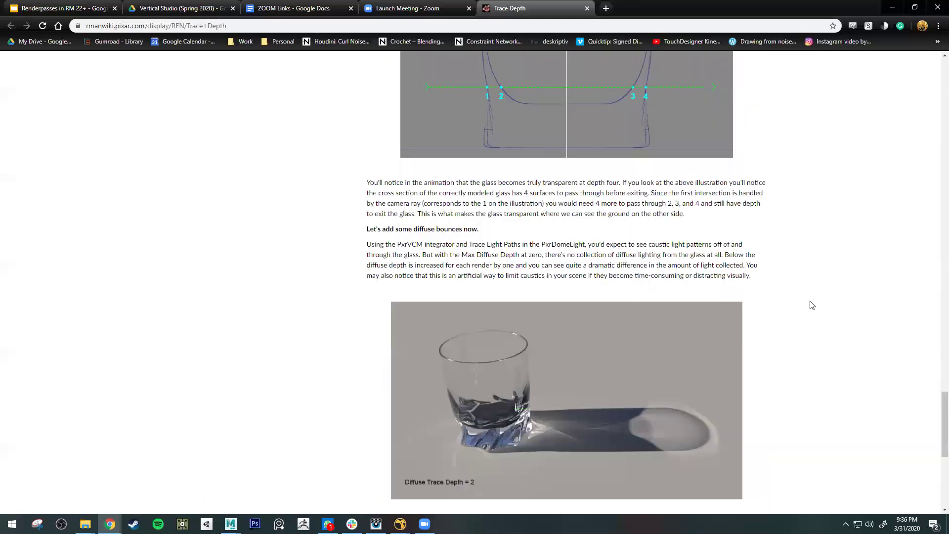
scroll(809, 304, "down", 3)
scroll(812, 305, "up", 5)
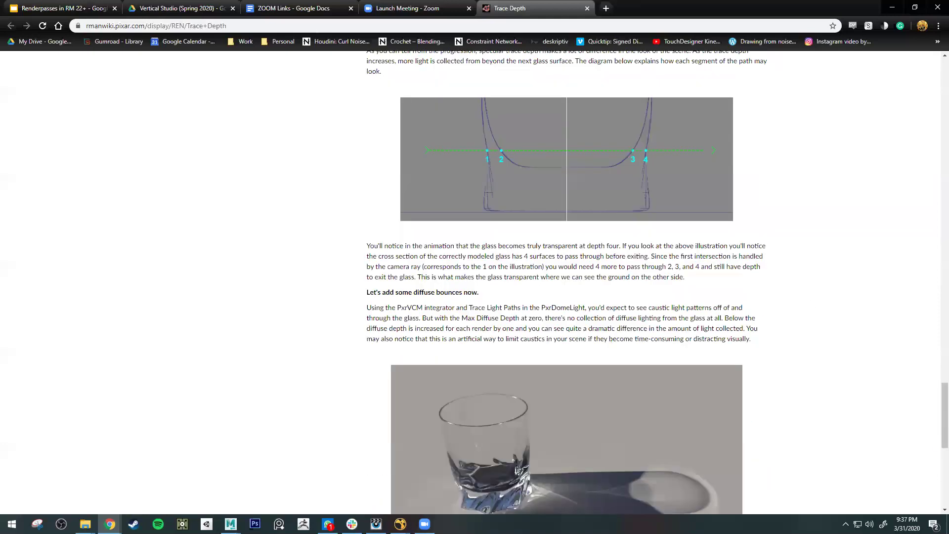
scroll(811, 305, "up", 9)
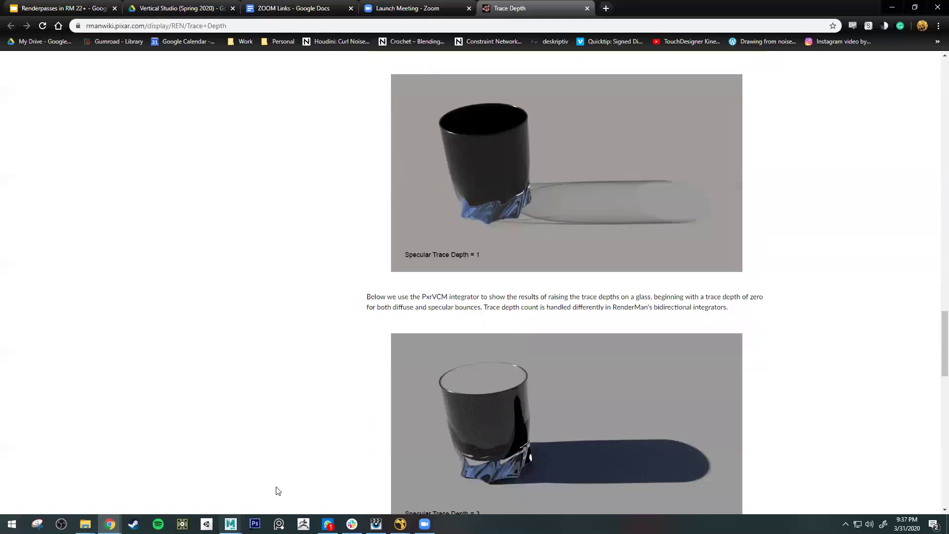
Step: Switch to Maya and close the Script Editor to get back to the Default Ray Depth settings
key("alt+Tab")
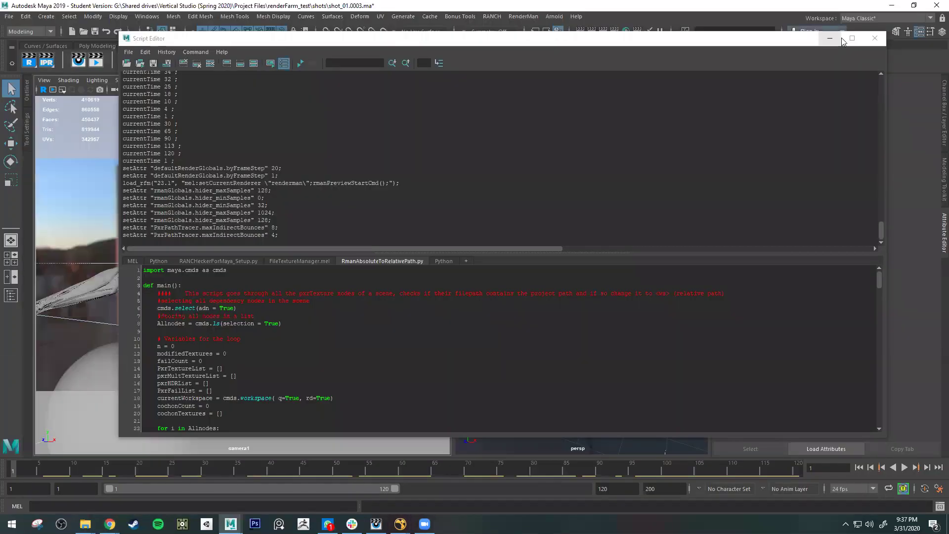
left_click(871, 40)
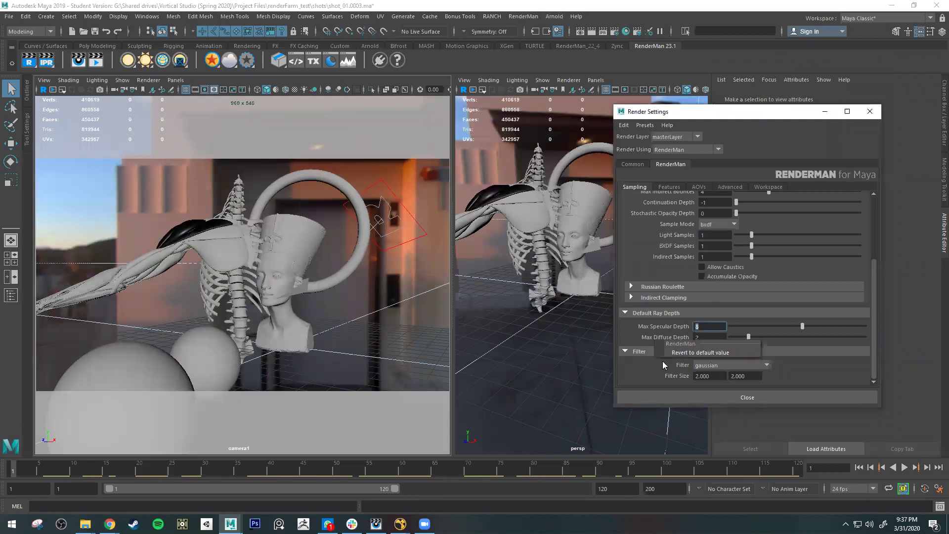
right_click(645, 372)
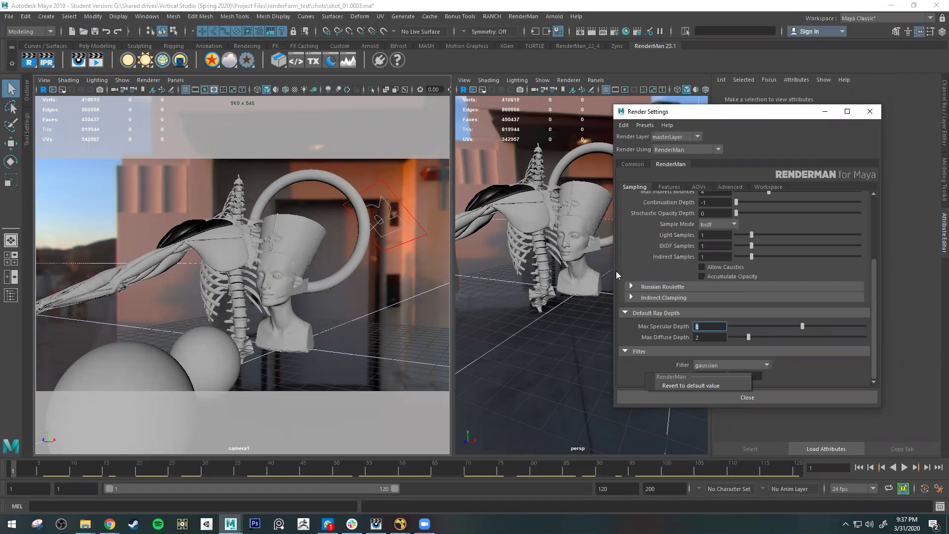
Step: Review the RenderMan ray depth and sampling values and bring up the common Image Size settings
left_click_drag(748, 326, 767, 327)
scroll(661, 346, "up", 5)
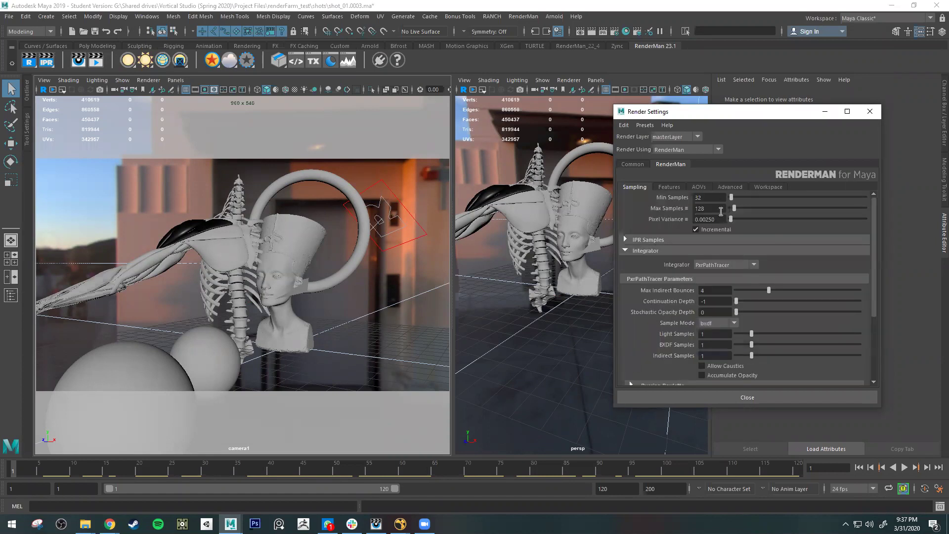
left_click(633, 165)
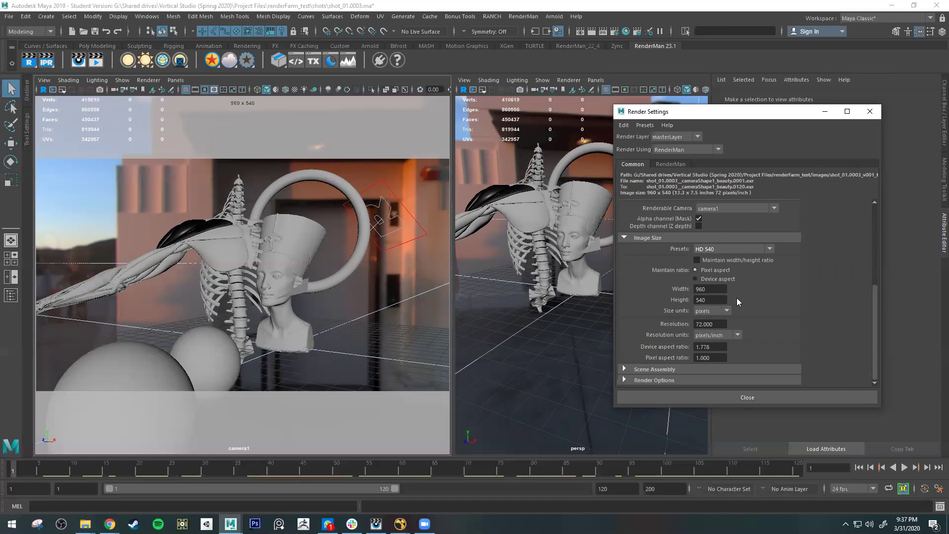
Step: Review the image width and the RenderMan sampling, integrator and default ray depth settings
left_click(707, 289)
key("Tab")
left_click(671, 164)
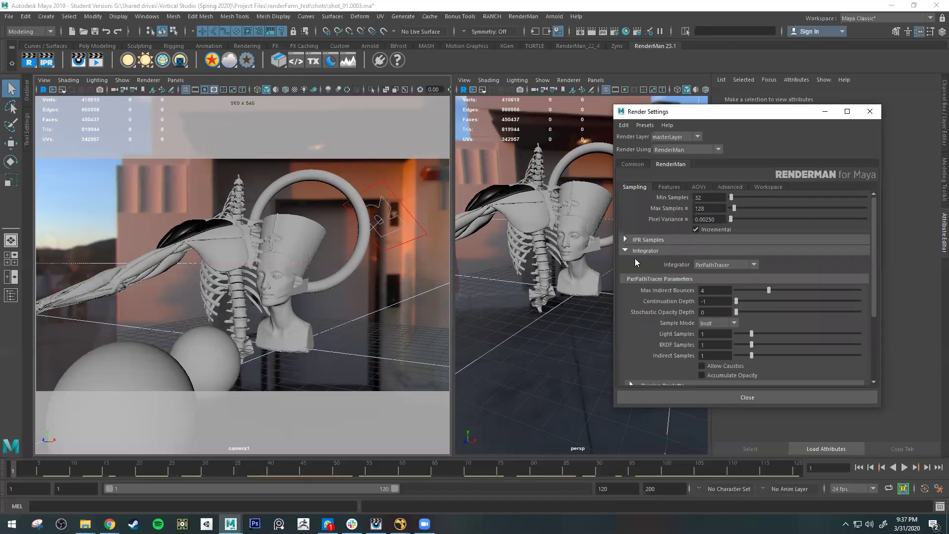
left_click(627, 239)
left_click(627, 240)
scroll(656, 344, "down", 3)
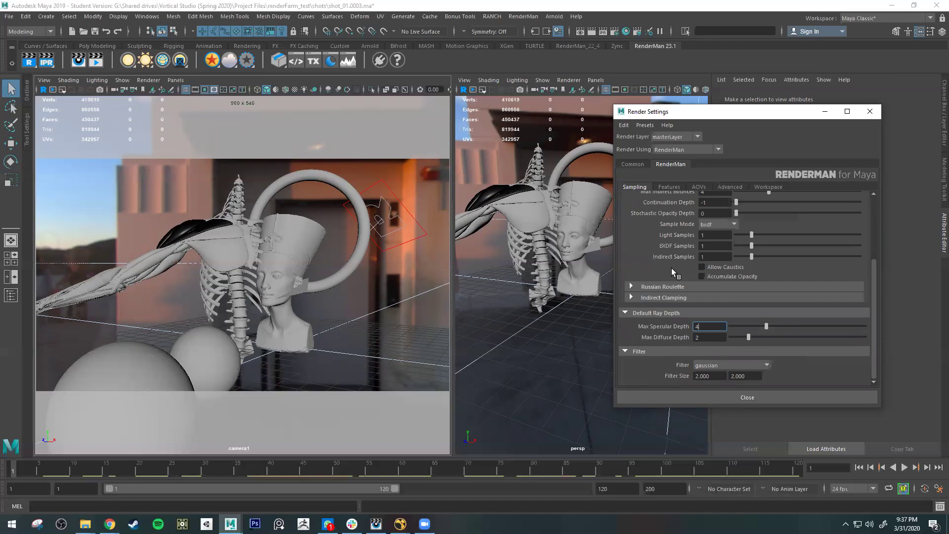
Step: Look over the RenderMan motion blur options and the AOV channels and displays, collapsing the Standard channel group
left_click(670, 187)
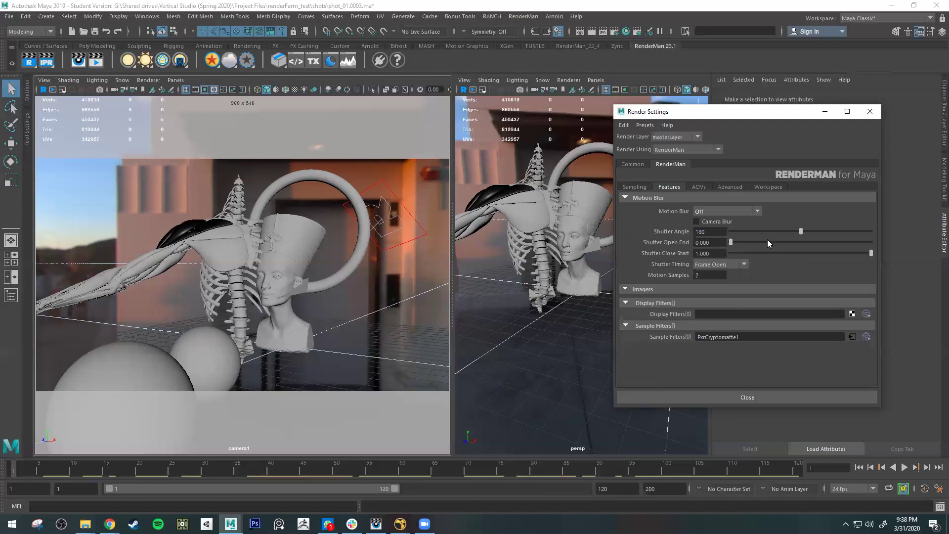
left_click(720, 212)
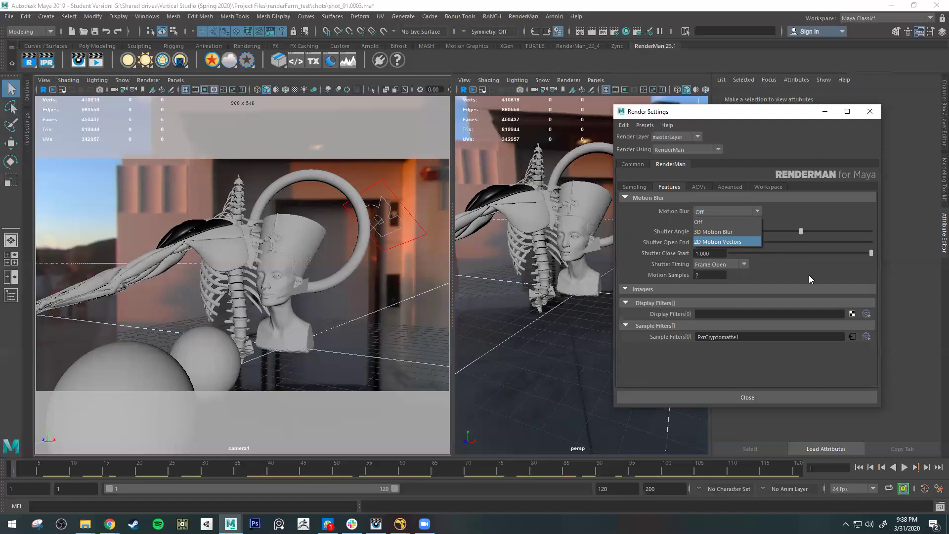
left_click(697, 188)
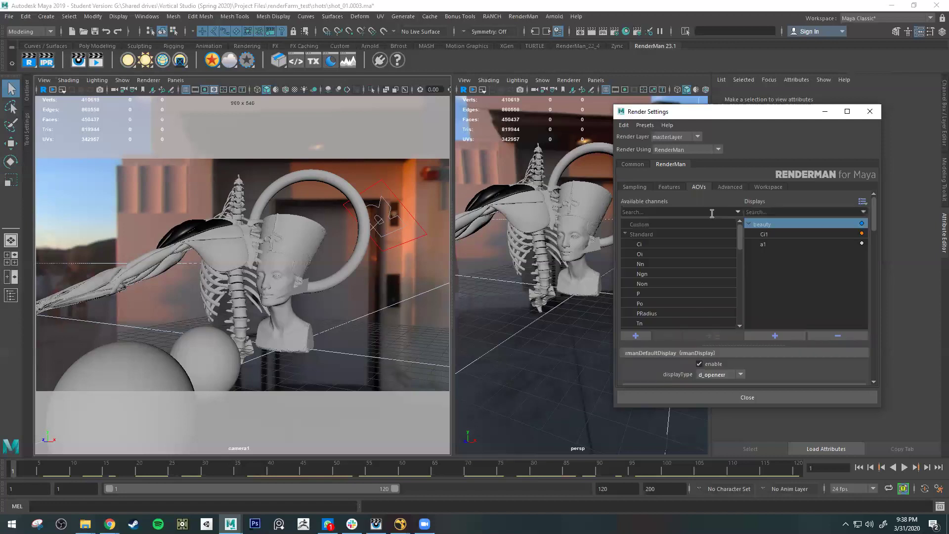
left_click(624, 235)
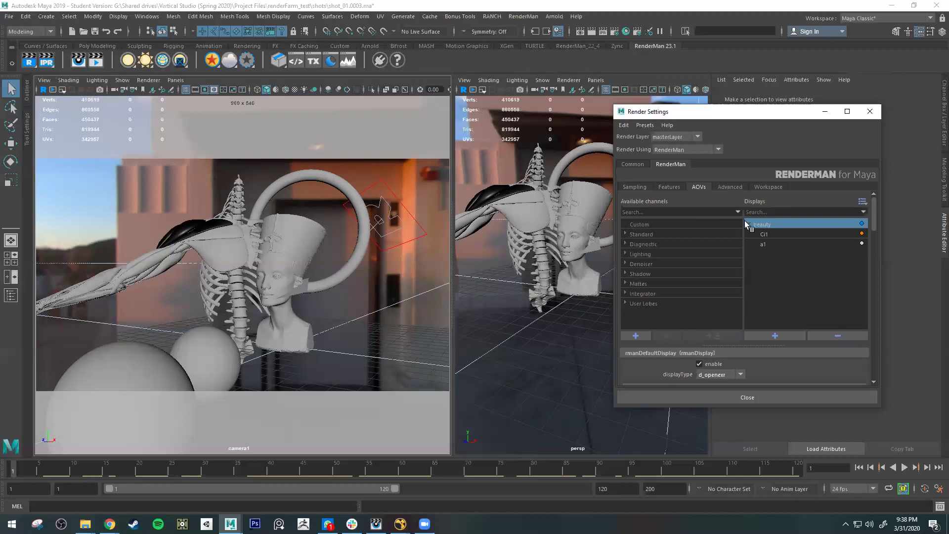
left_click_drag(748, 223, 752, 229)
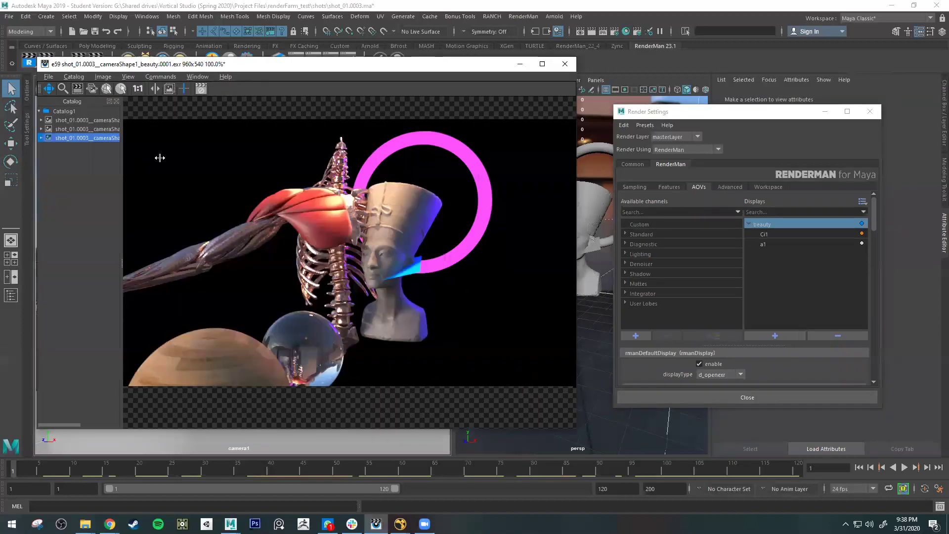
Step: Widen the render catalog, delete the two older beauty renders and expand the remaining one
left_click_drag(223, 160, 218, 160)
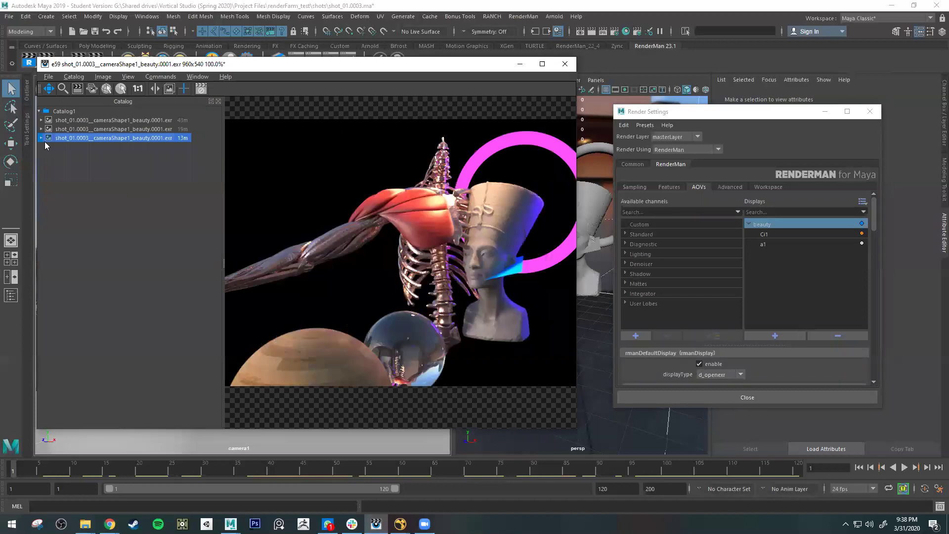
left_click(91, 129)
key("Delete")
key("Delete")
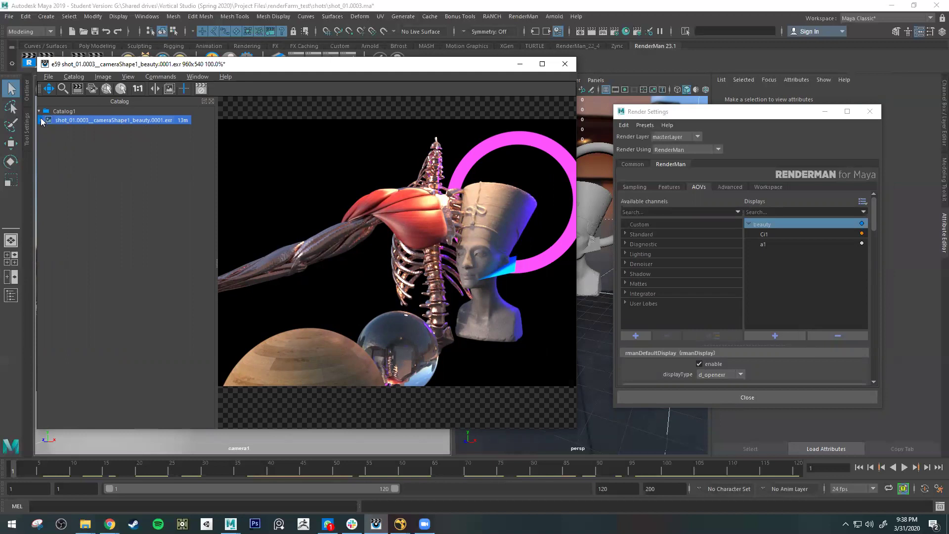
key("Right")
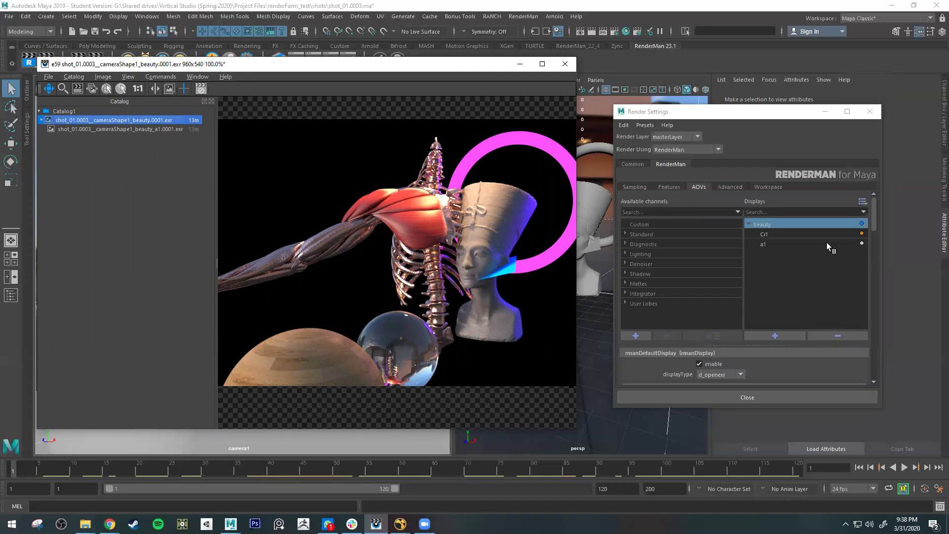
Step: Compare the beauty display's Ci1 and a1 channels with the matching color and alpha images in the render catalog
left_click(850, 226)
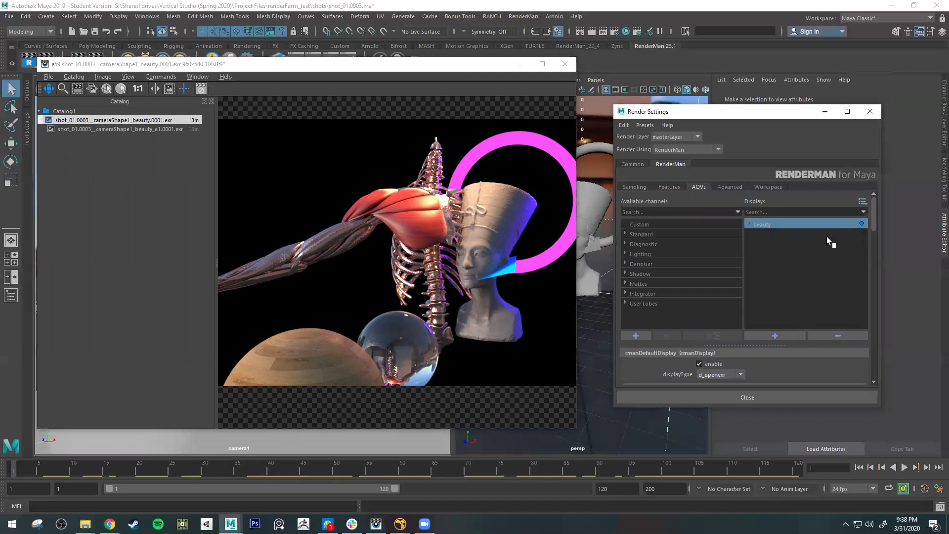
left_click(749, 224)
left_click(781, 234)
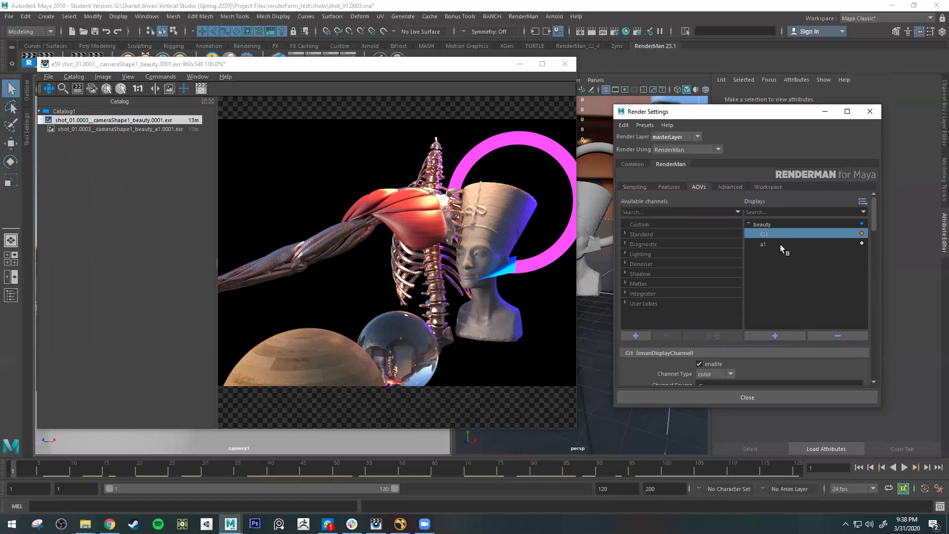
left_click(760, 242)
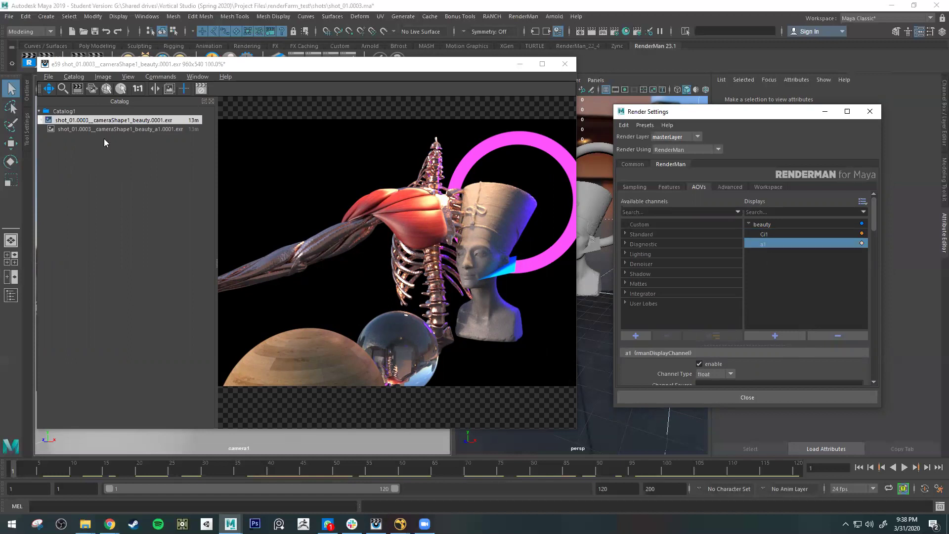
left_click(121, 120)
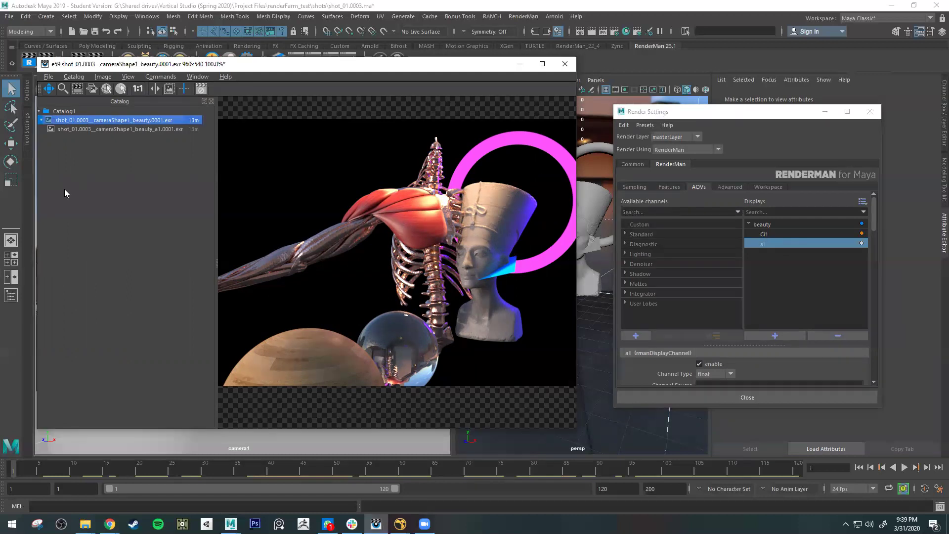
left_click(82, 129)
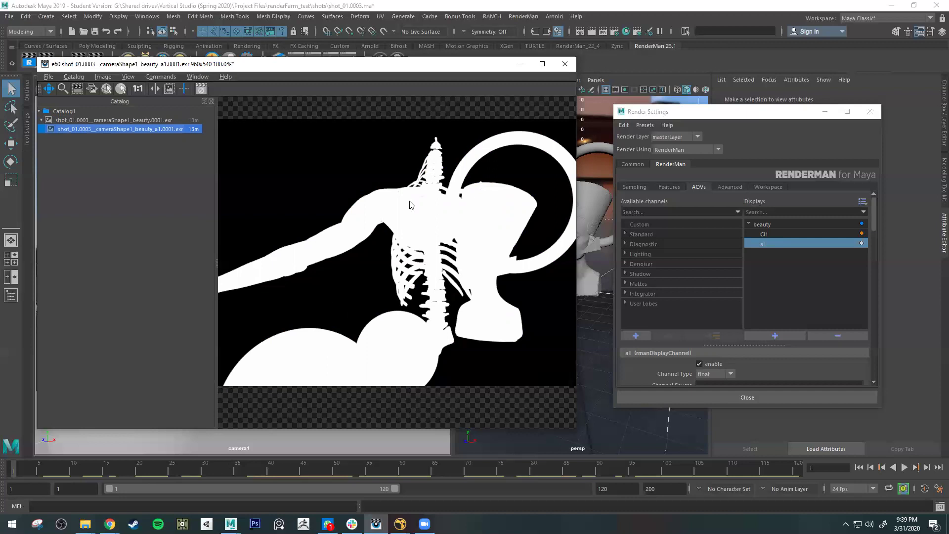
key("Up")
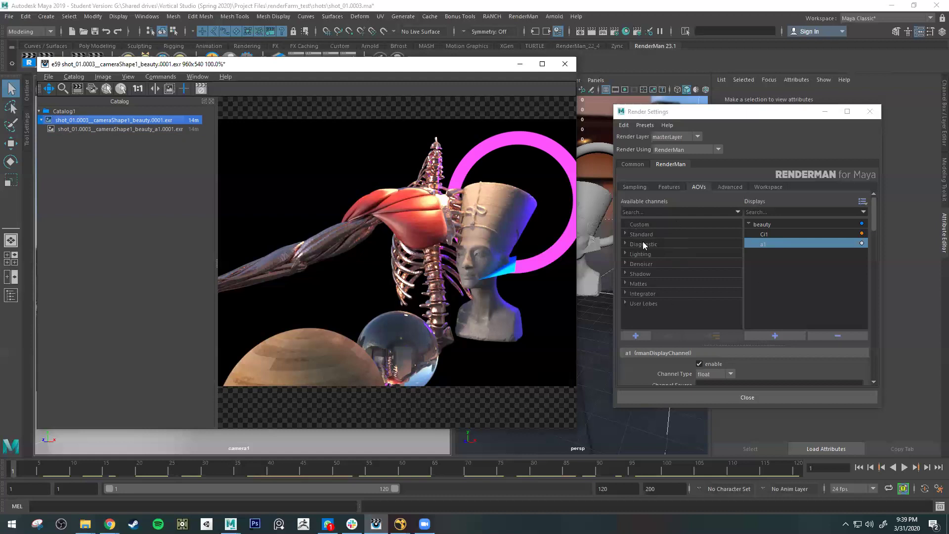
Step: Browse the available Lighting AOV channels and collapse the group again
left_click(626, 253)
scroll(676, 267, "down", 3)
scroll(673, 273, "down", 2)
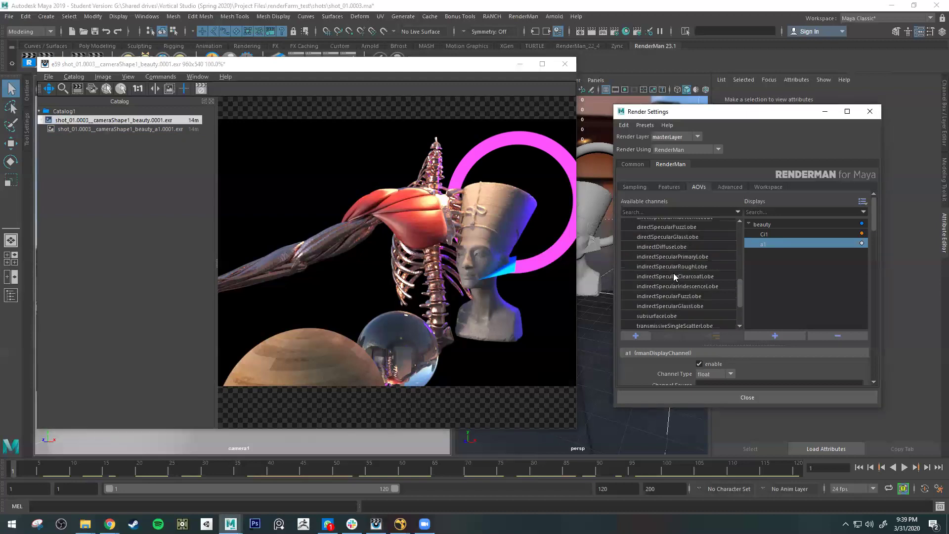
scroll(670, 273, "up", 3)
left_click(625, 254)
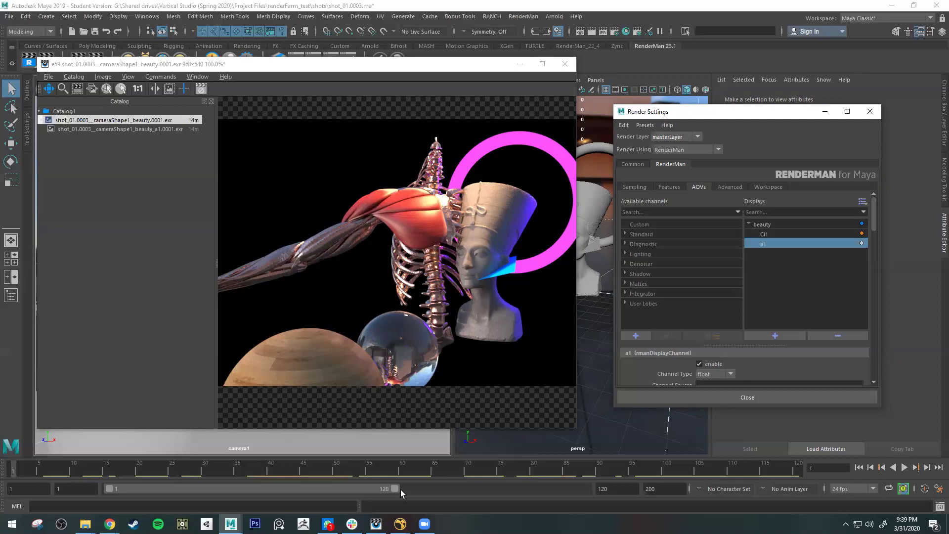
Step: Switch to Nuke and show the dPdtime layer of the Read1 render in the viewer
left_click(400, 524)
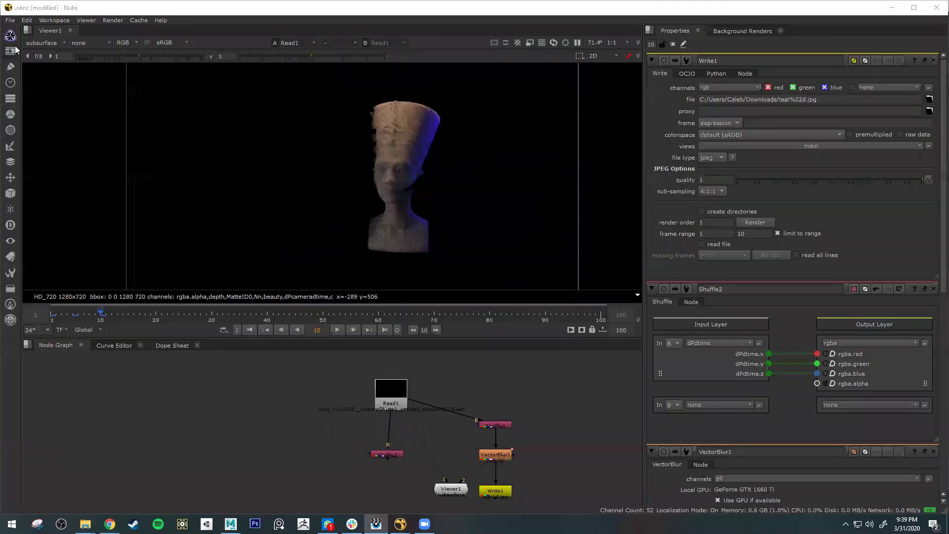
left_click(34, 43)
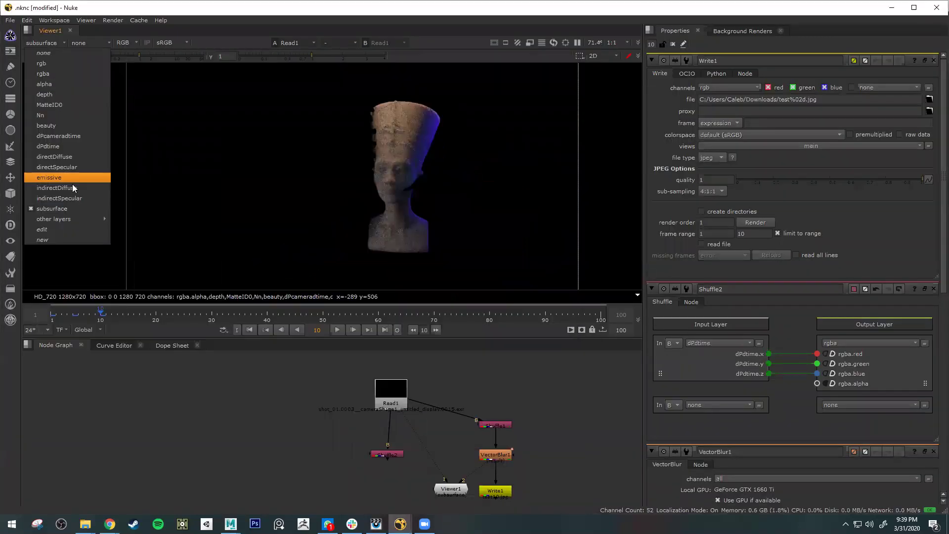
key("Up")
key("Up")
key("Up")
key("Return")
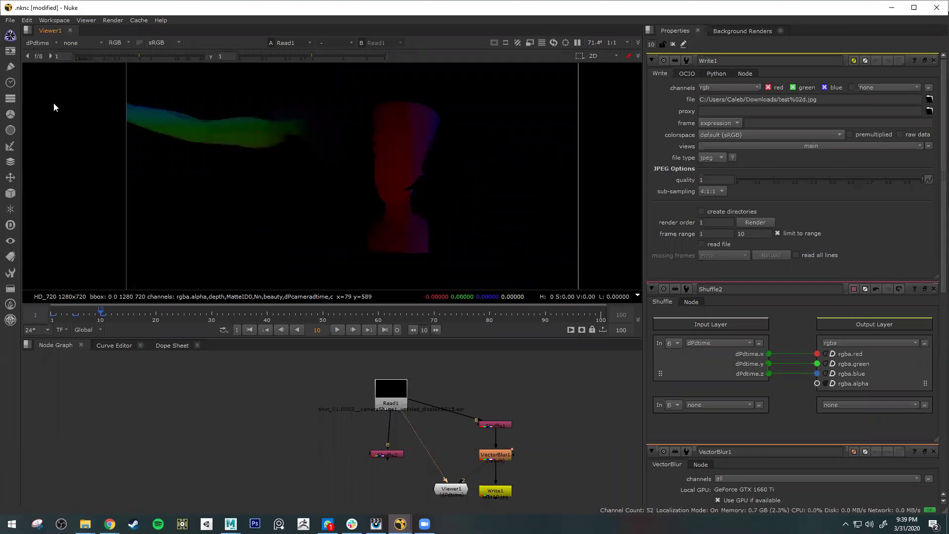
Step: View the indirectSpecular and directSpecular layers of the Read1 render
key("alt+Down")
key("Down")
key("Down")
key("Down")
key("Down")
key("Down")
key("Down")
key("Down")
key("Down")
key("Down")
key("Down")
key("Down")
key("Down")
key("Down")
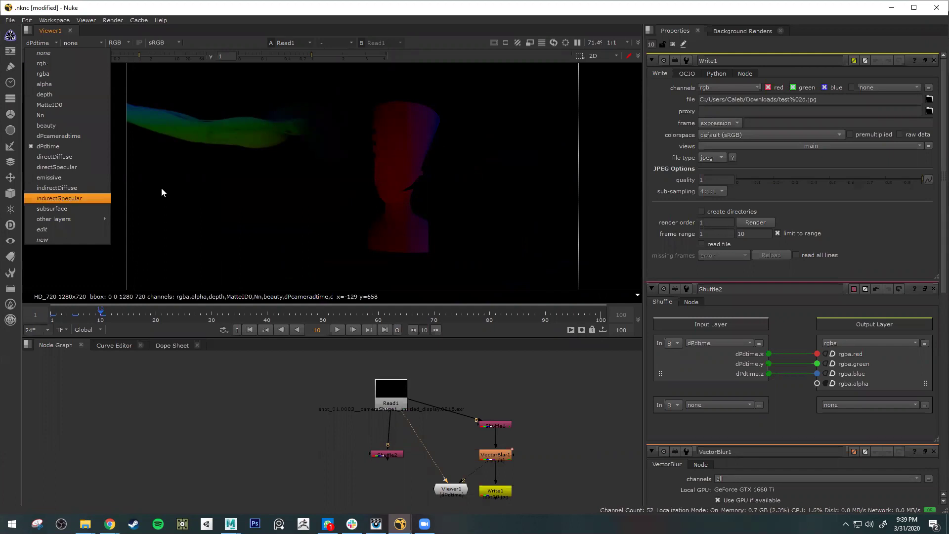
key("Return")
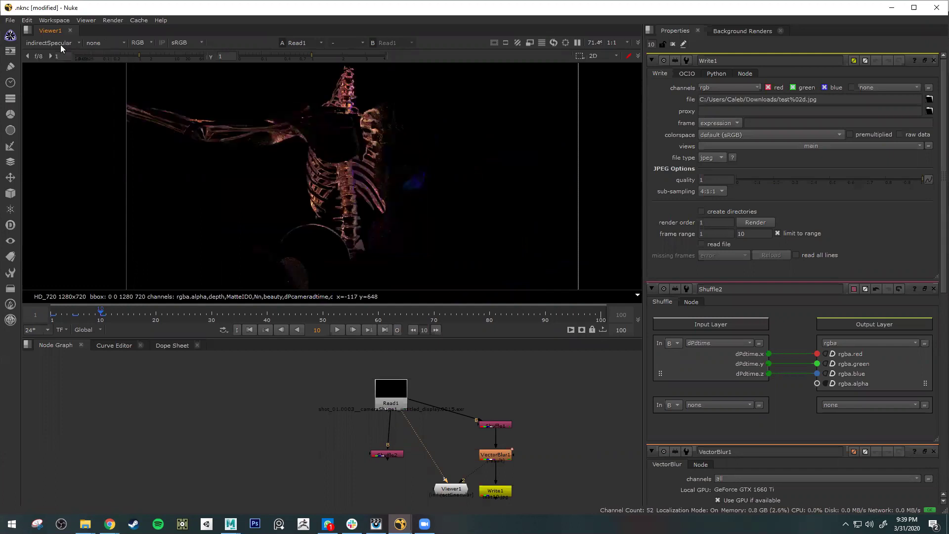
key("alt+Down")
key("Return")
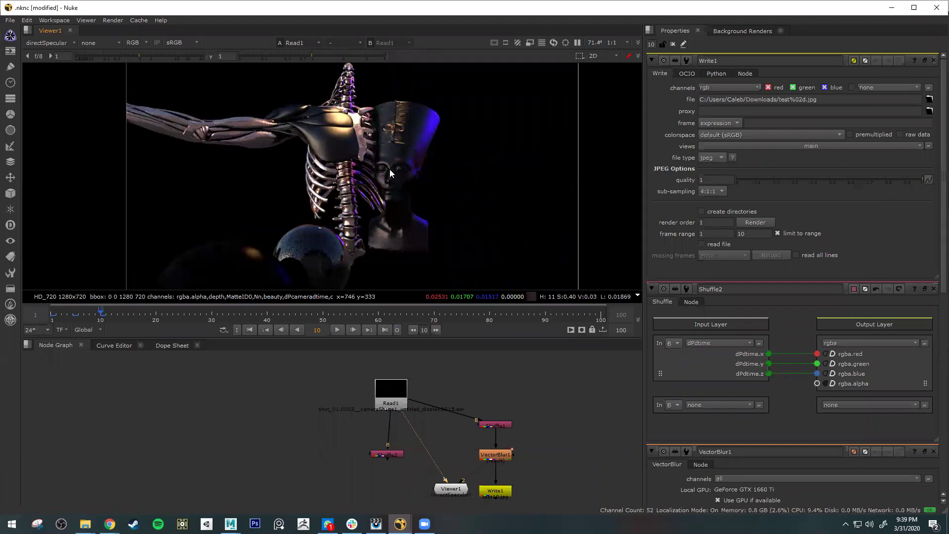
Step: View the Nn normals layer and the rgba layer, ending on the beauty layer
left_click(53, 43)
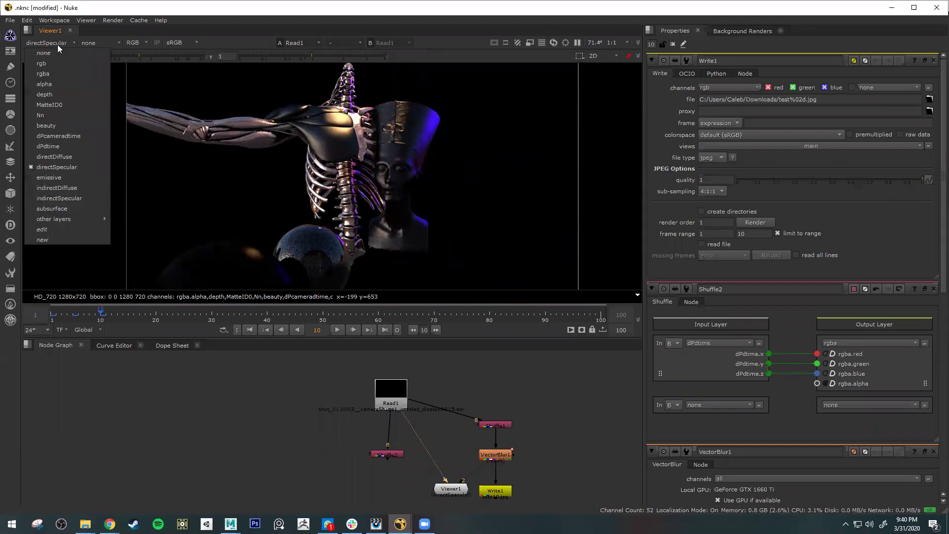
left_click(58, 117)
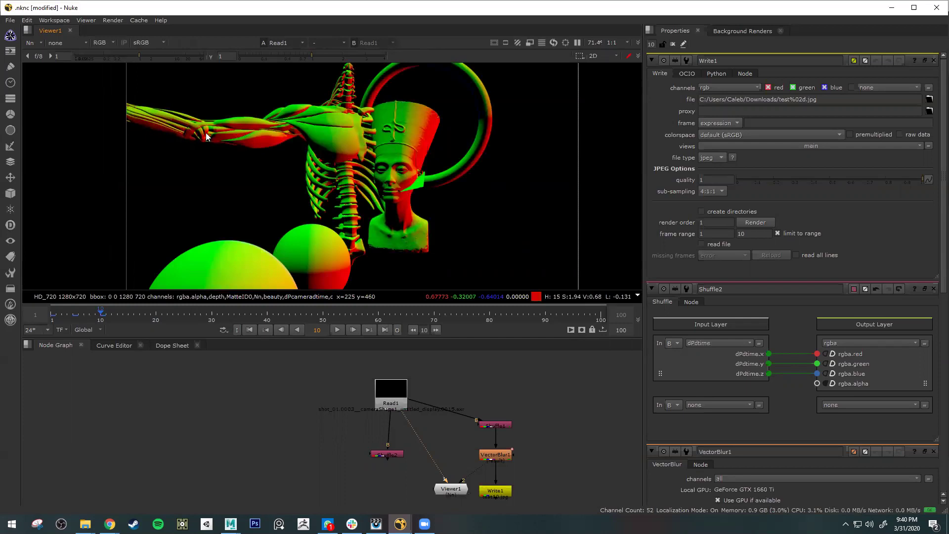
left_click(36, 43)
left_click(62, 75)
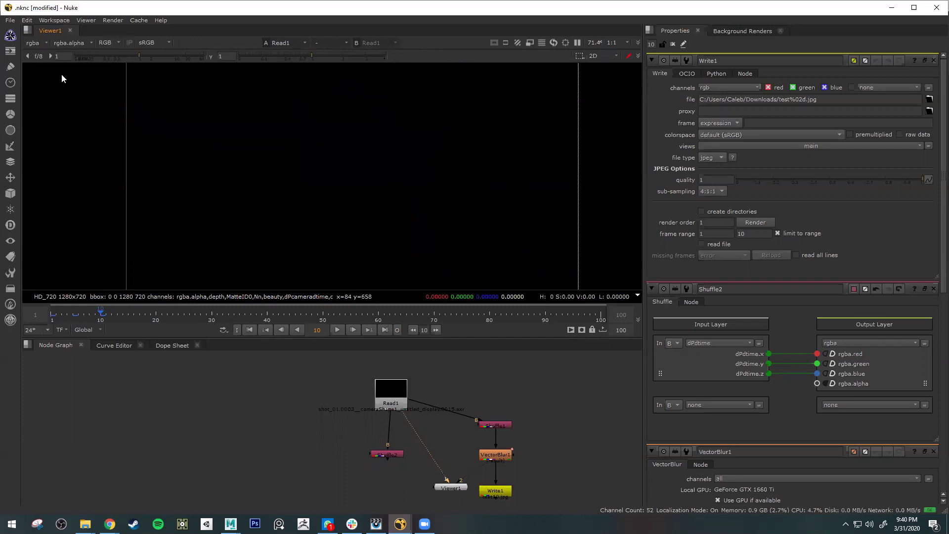
left_click(37, 43)
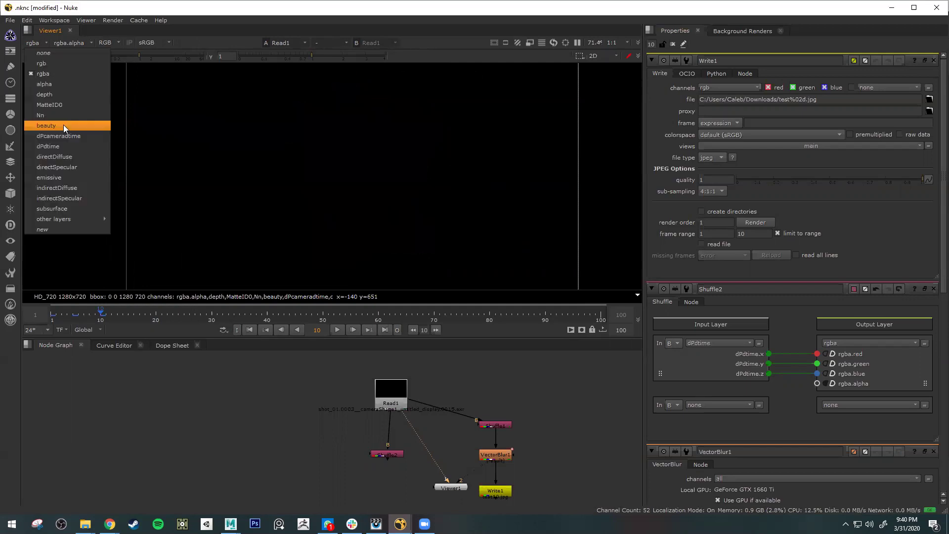
key("Return")
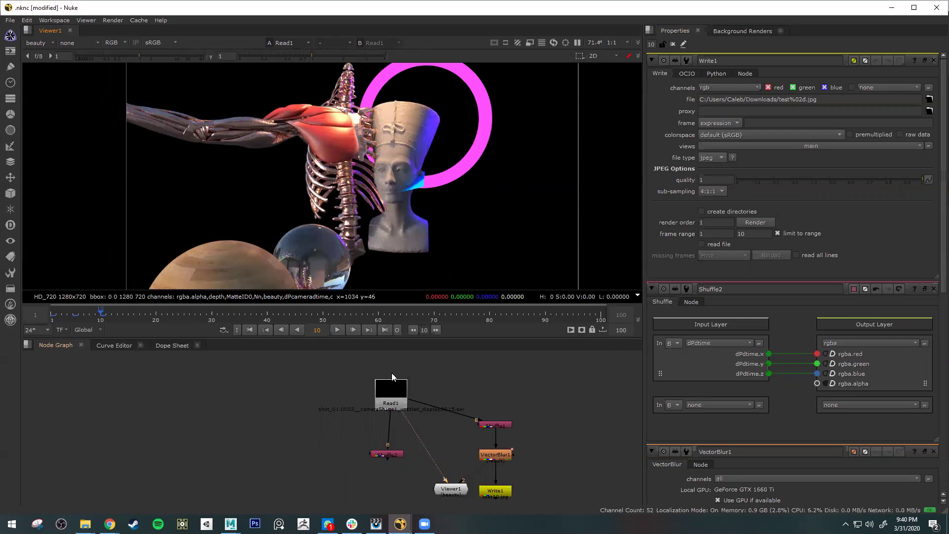
Step: Reposition the Read1 node in the node graph and view the outputs of VectorBlur1 and Shuffle1
left_click_drag(394, 383, 391, 373)
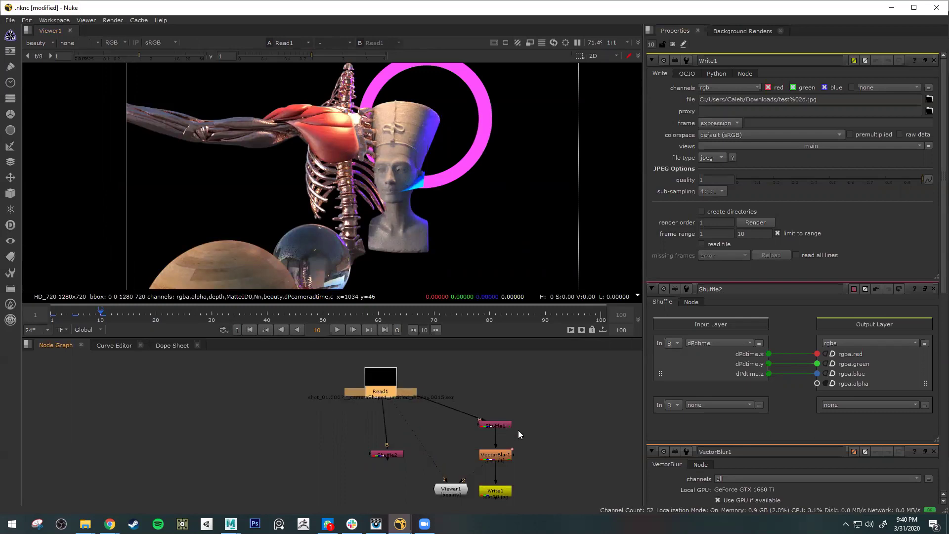
left_click(502, 425)
key("2")
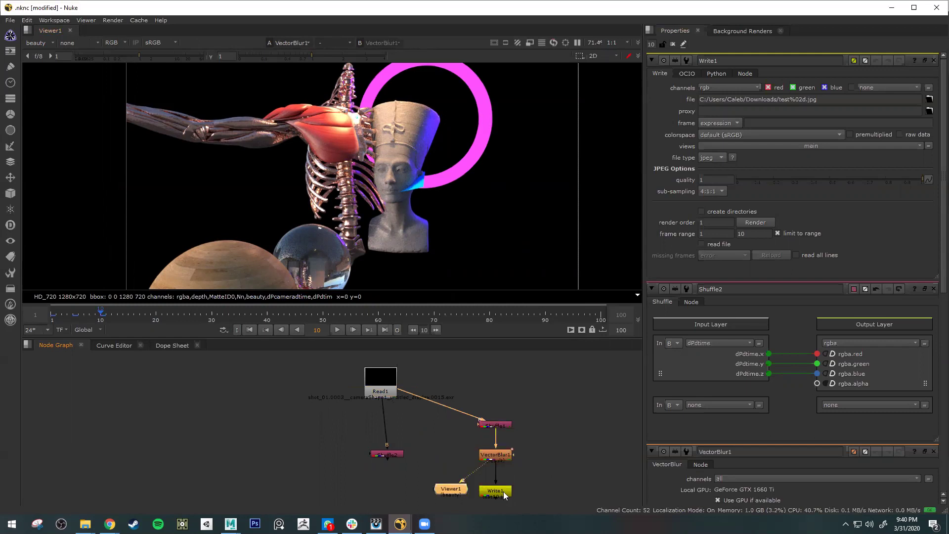
left_click(503, 458)
left_click(510, 422)
key("1")
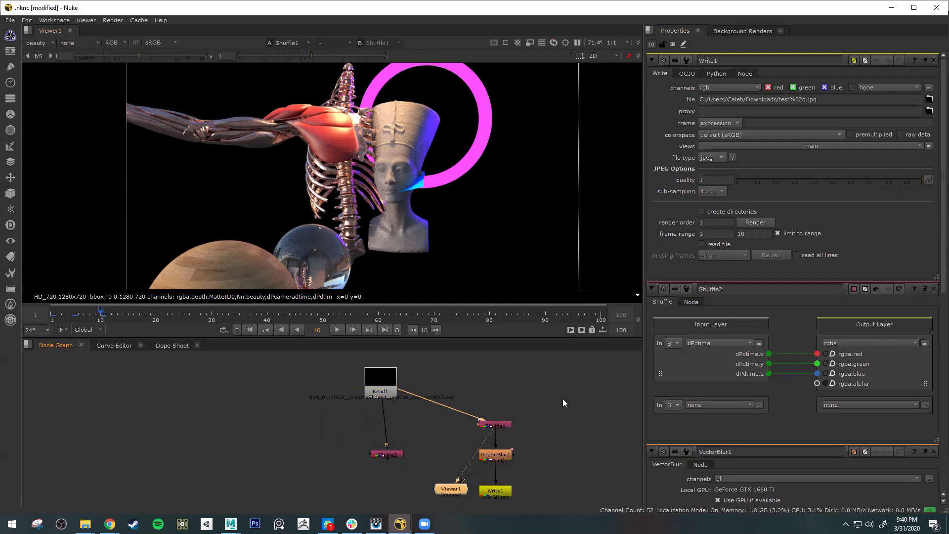
Step: Set Shuffle1's input layer to dPdtime, route its x, y and z to red, green and blue, and view VectorBlur1
double_click(499, 424)
left_click(729, 116)
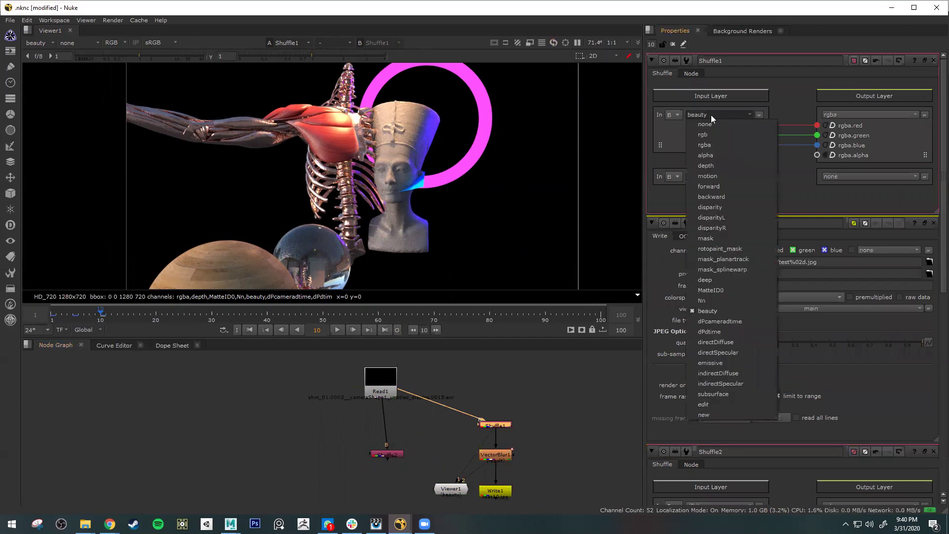
left_click(733, 331)
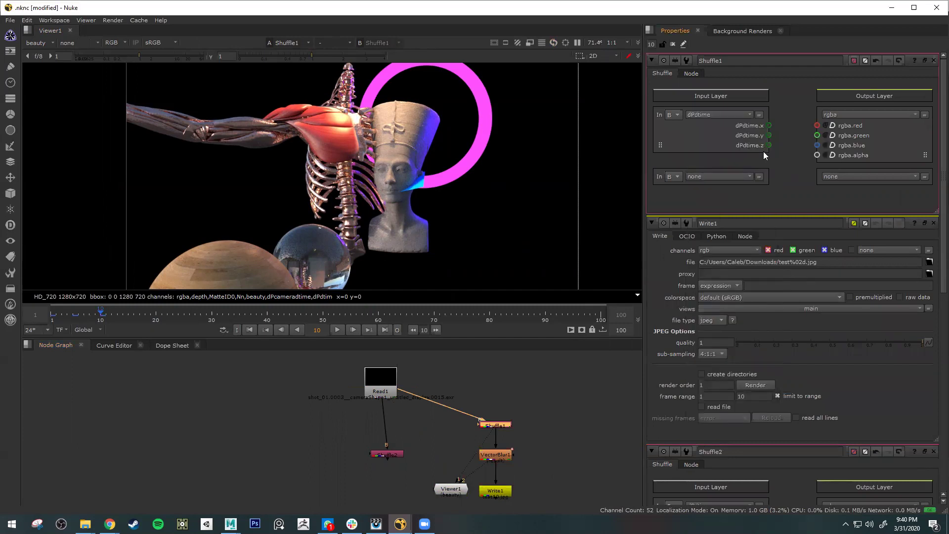
left_click_drag(769, 126, 817, 145)
left_click(499, 457)
key("1")
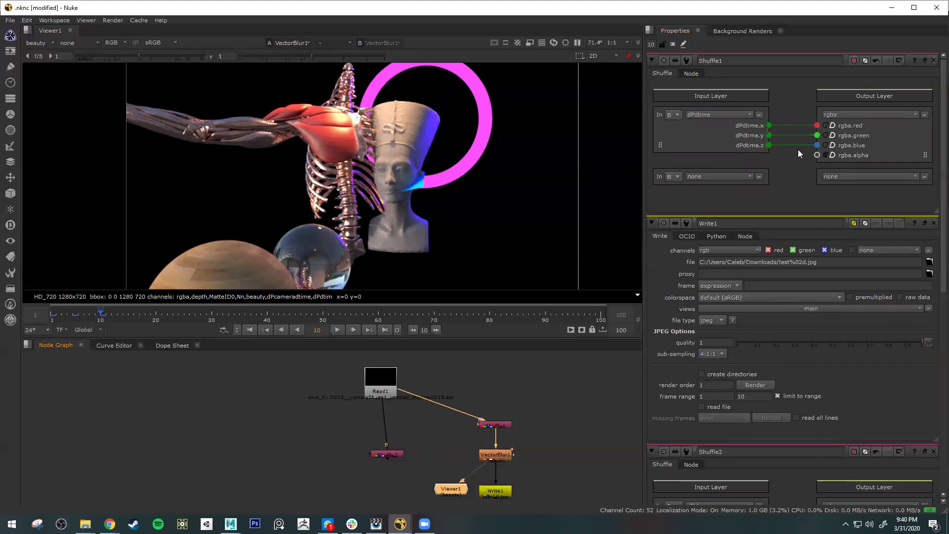
Step: Open VectorBlur1's properties, shift Shuffle2 slightly left in the node graph, and compare VectorBlur1 with Shuffle1 at frame 6
key("Return")
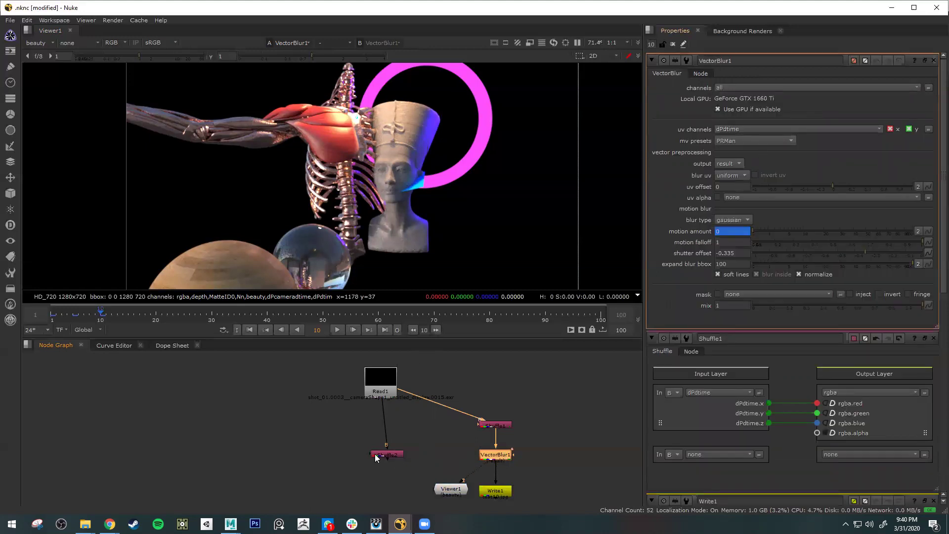
left_click_drag(375, 457, 363, 457)
left_click(855, 245)
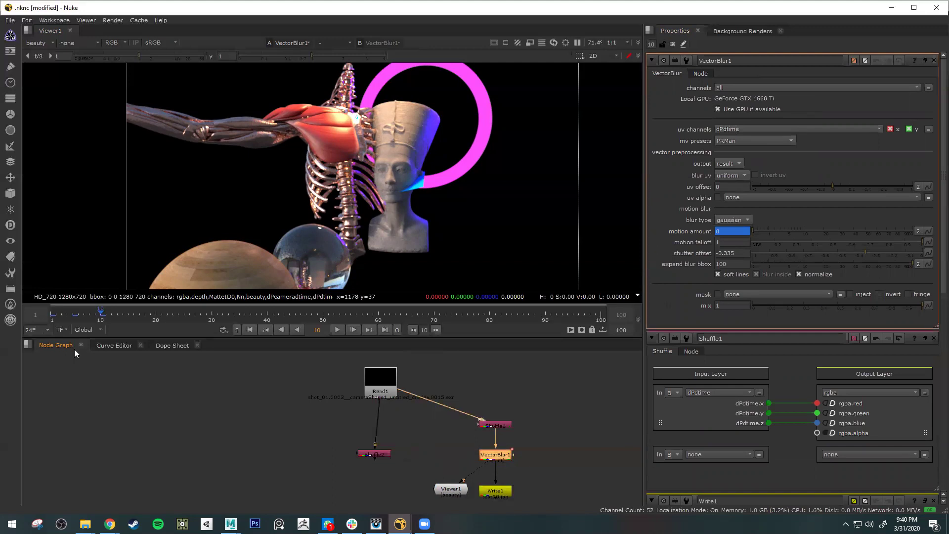
left_click_drag(86, 313, 78, 313)
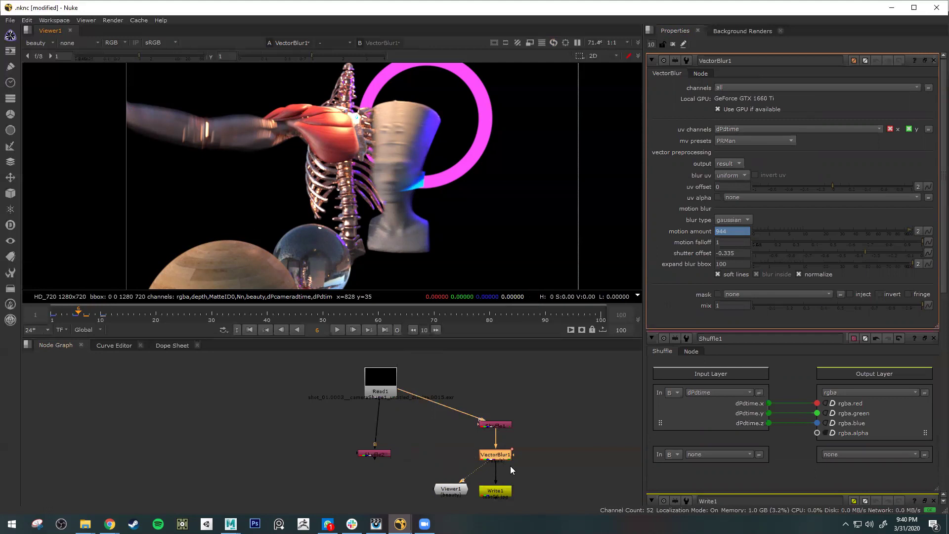
key("1")
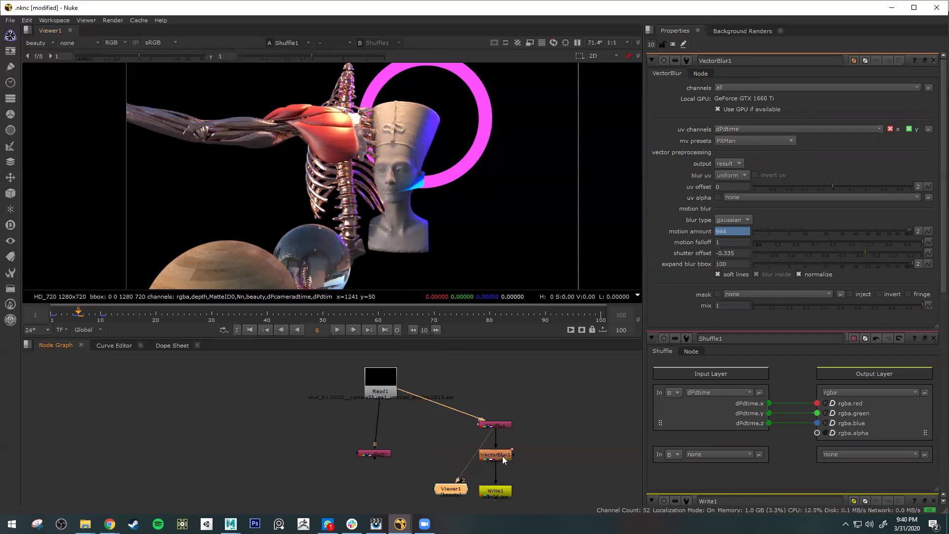
Step: Set the viewer's layer to rgba and view the outputs of Shuffle2 and VectorBlur1
left_click(376, 454)
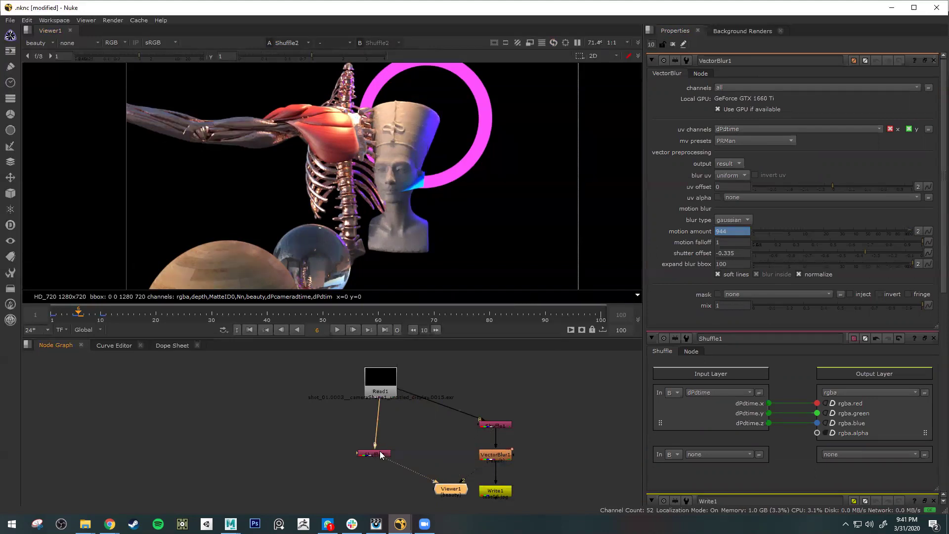
key("1")
key("Return")
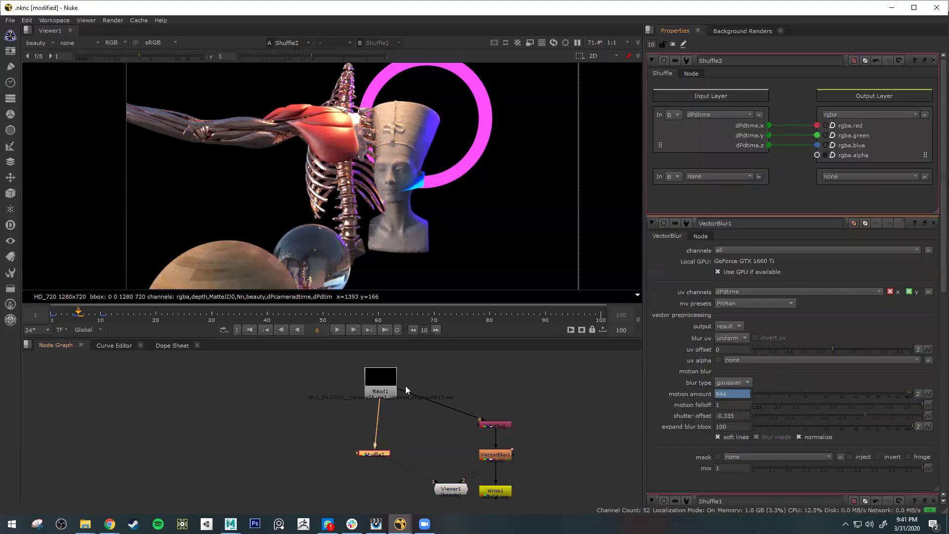
left_click(42, 45)
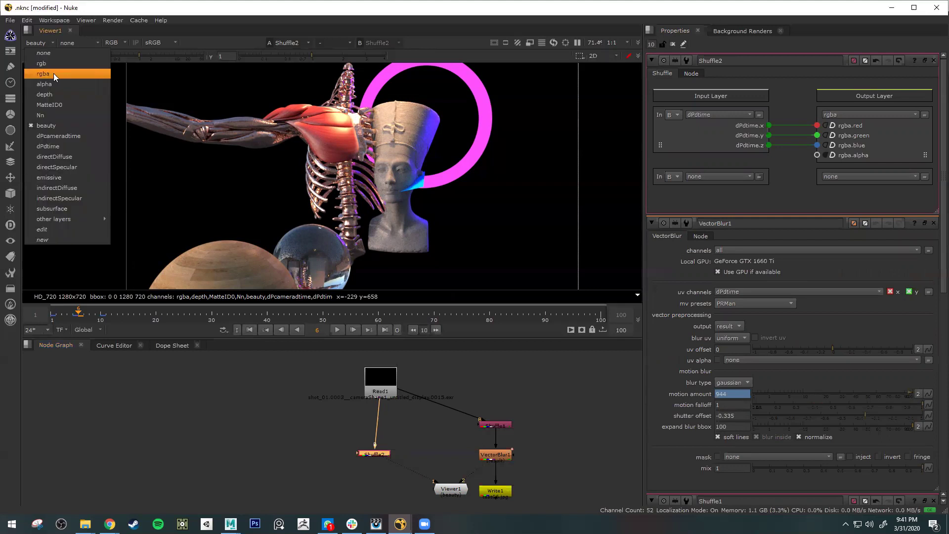
left_click(59, 75)
left_click(500, 457)
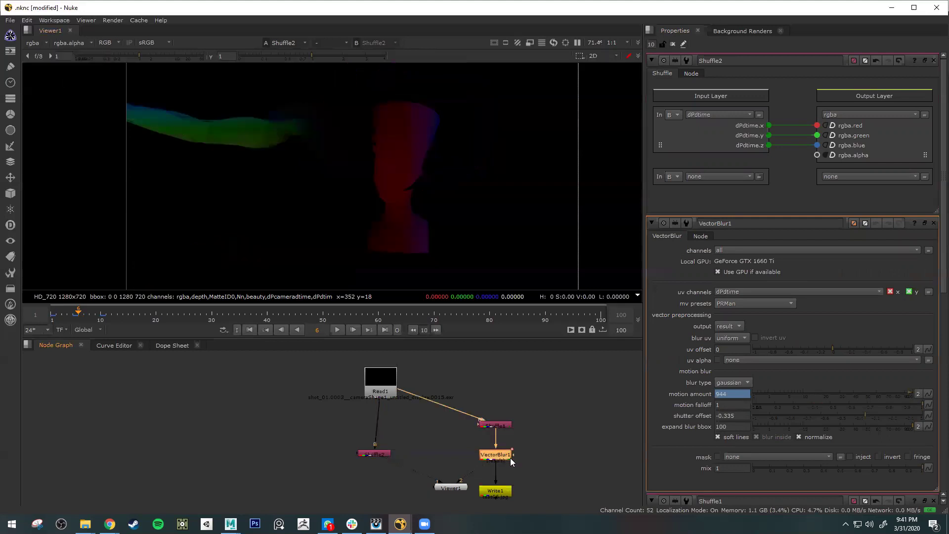
key("1")
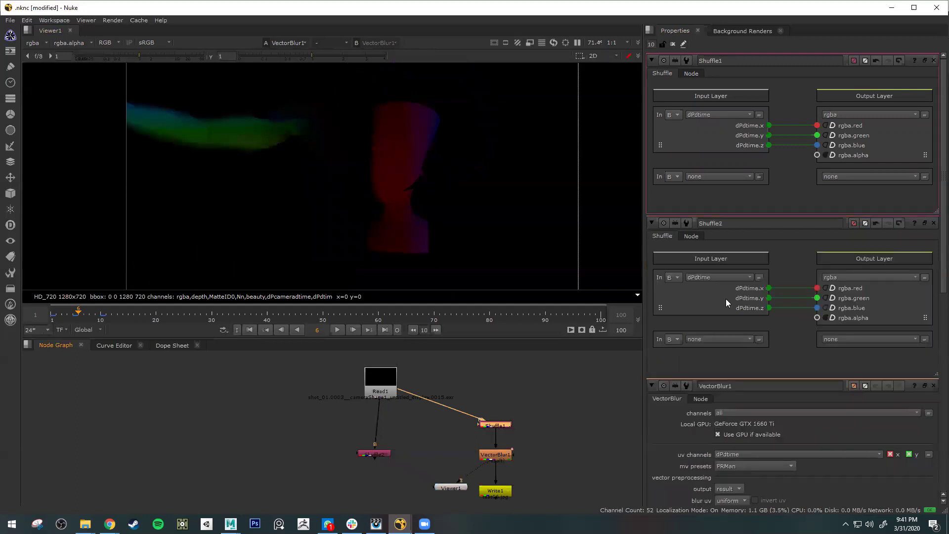
Step: Set Shuffle1's input layer to beauty, route its red, green and blue to the matching rgba channels, and view Shuffle1
left_click(720, 114)
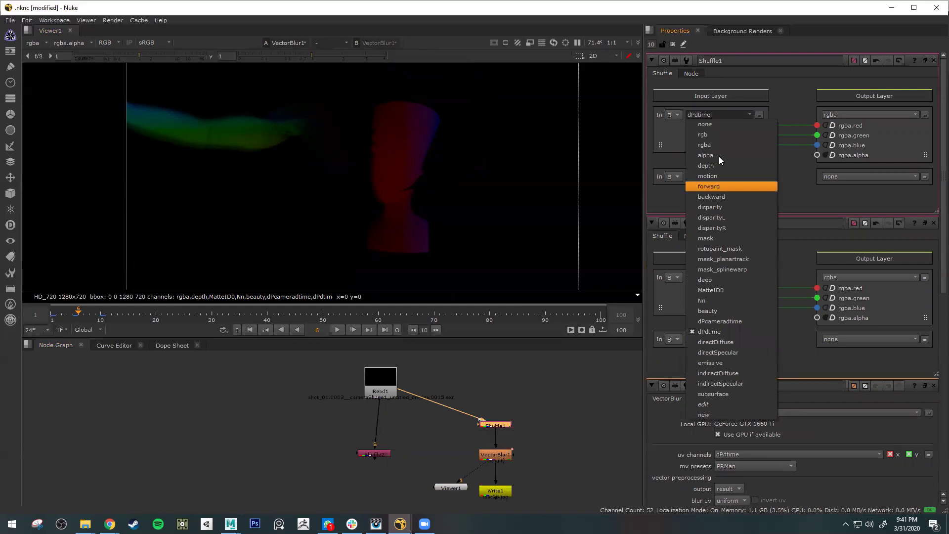
left_click(722, 311)
left_click(769, 125)
left_click(769, 135)
left_click(769, 145)
key("2")
Step: Compare Shuffle2's motion vectors with VectorBlur1's blurred output, and reposition the Read1 node above the two branches
left_click(388, 455)
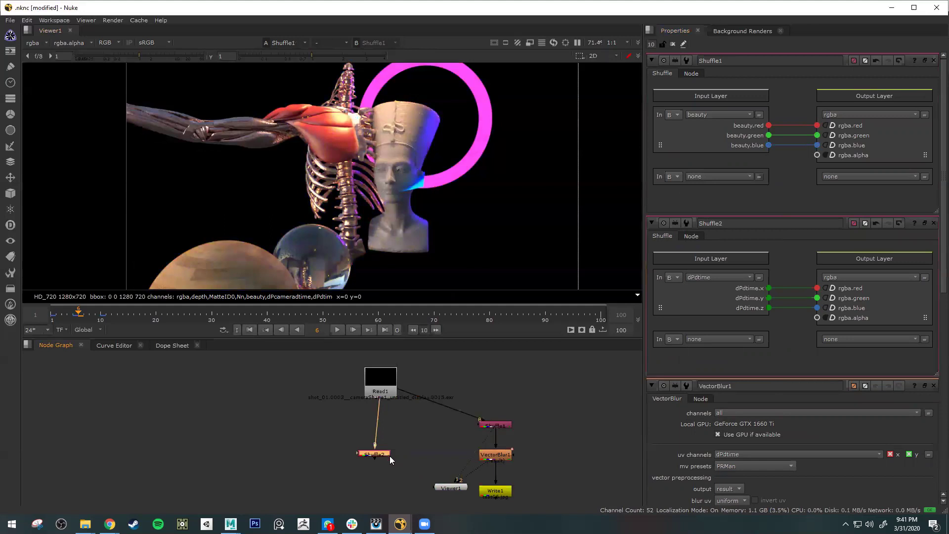
key("1")
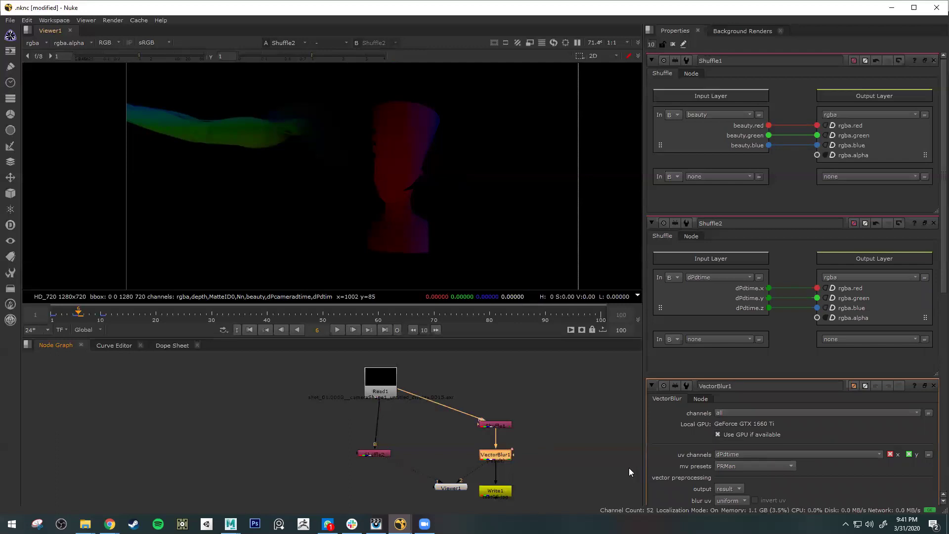
key("1")
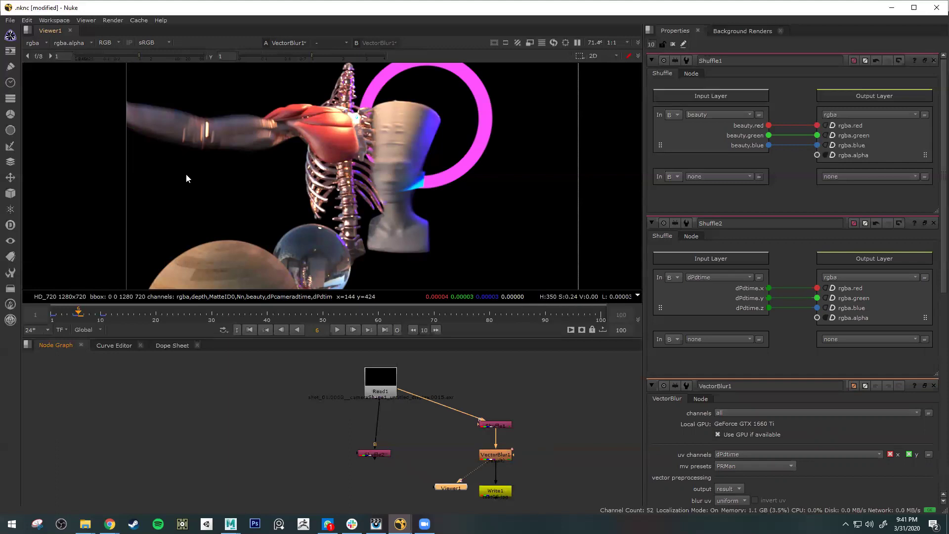
left_click(252, 138, "ctrl")
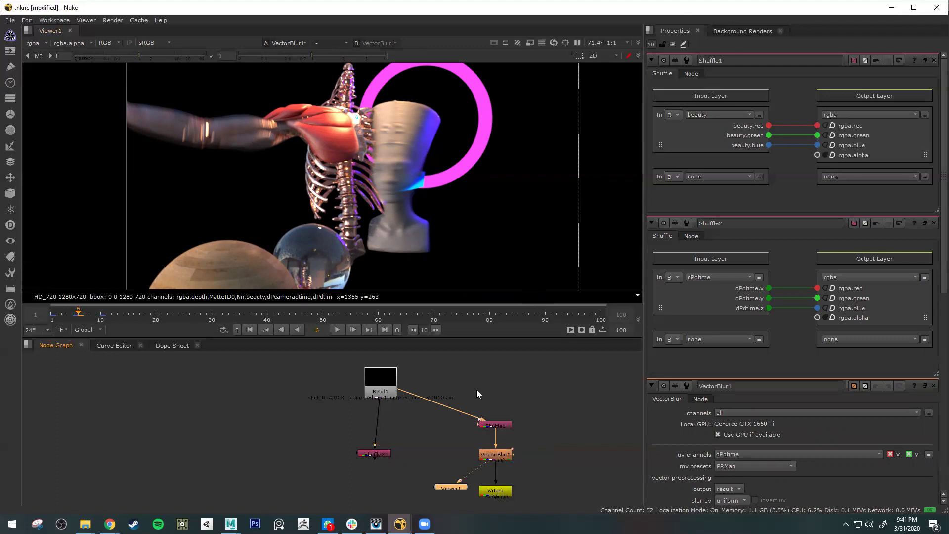
mouse_move(367, 380)
left_mouse_down()
mouse_move(413, 405)
mouse_move(377, 369)
mouse_move(361, 396)
left_mouse_up()
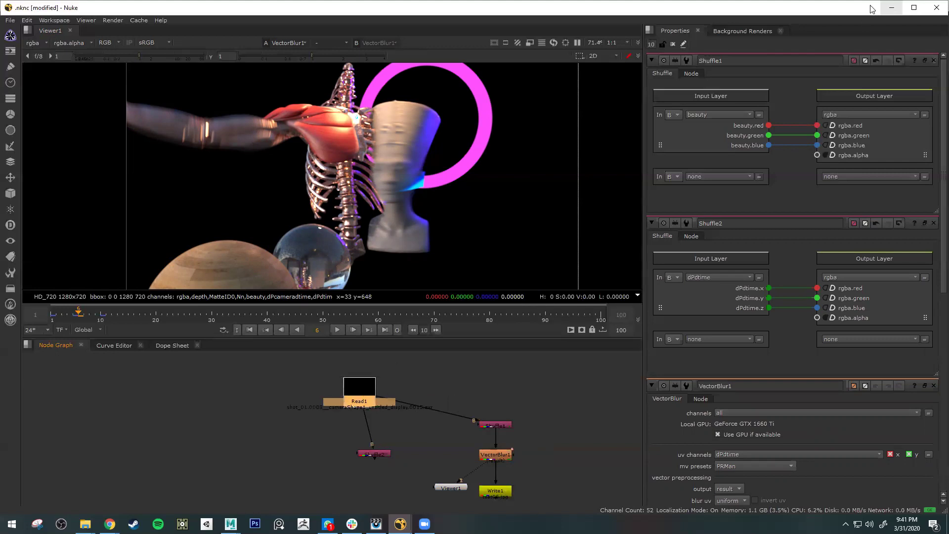
Step: Switch to Maya and review the beauty display's Ci1 and a1 channels in the RenderMan AOV settings beside the rendered image
left_click(892, 8)
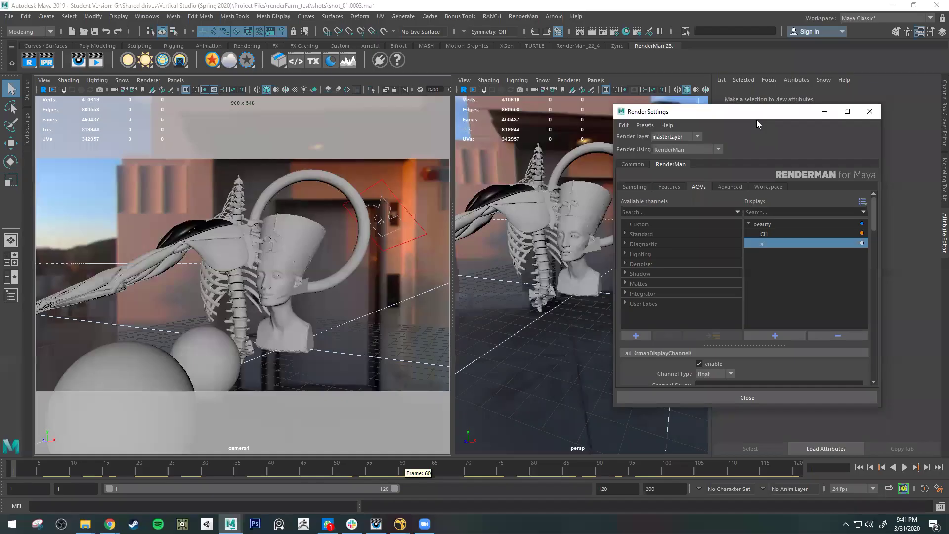
left_click_drag(717, 111, 533, 134)
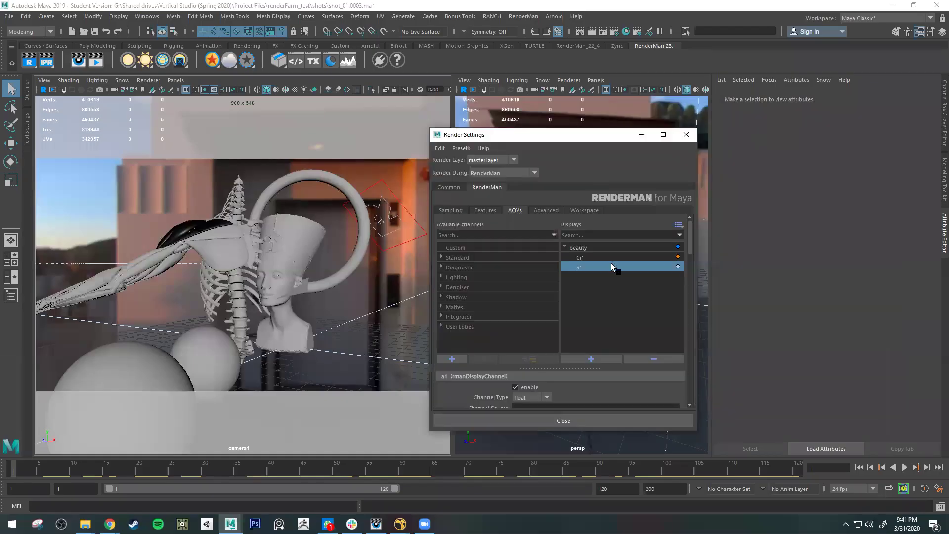
left_click(572, 248)
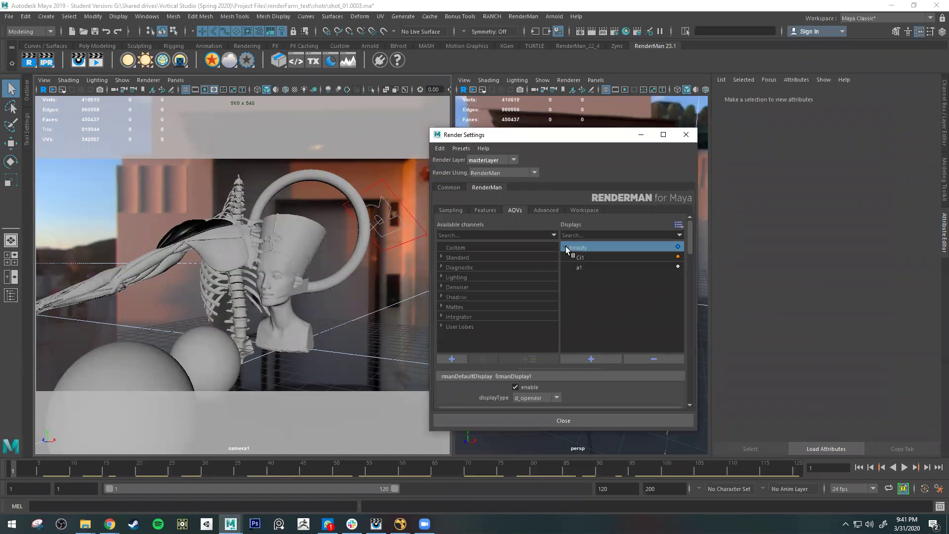
left_click(565, 249)
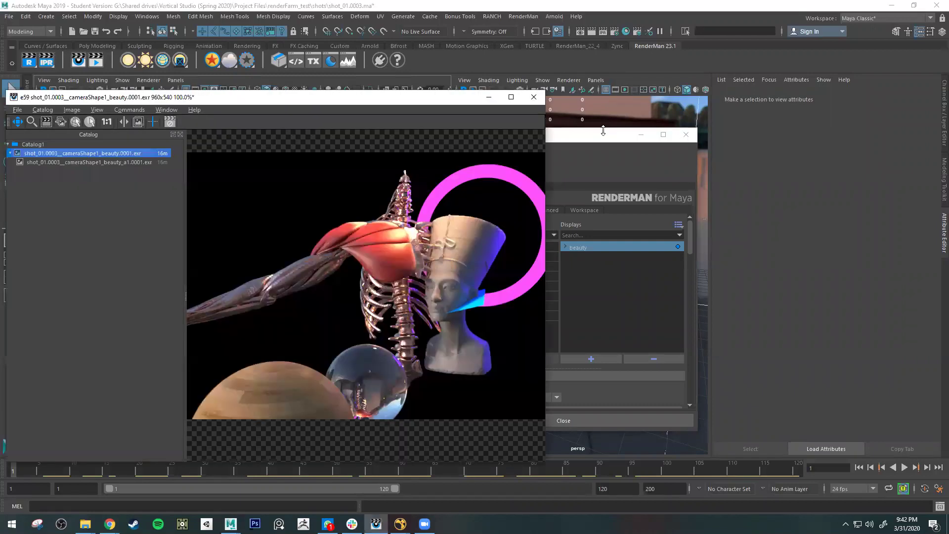
left_click_drag(603, 132, 760, 110)
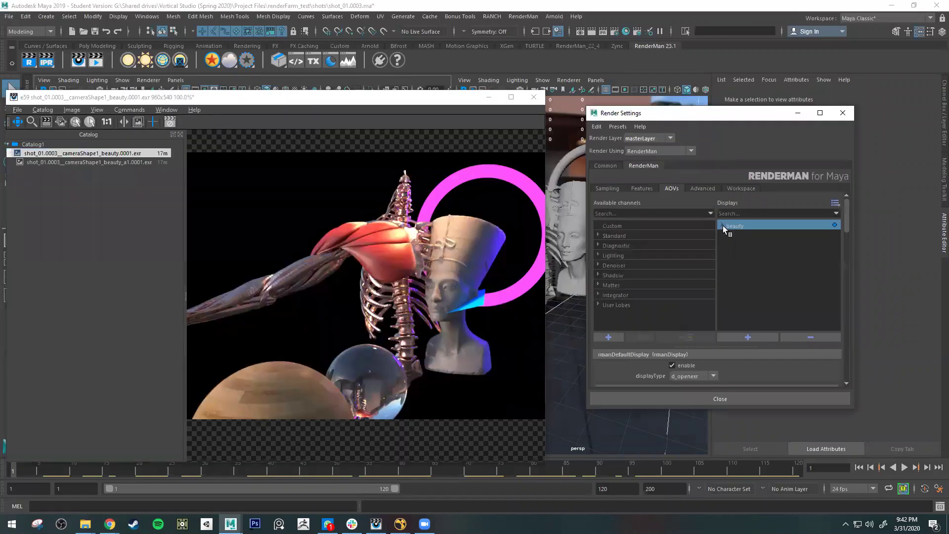
left_click_drag(754, 270, 754, 270)
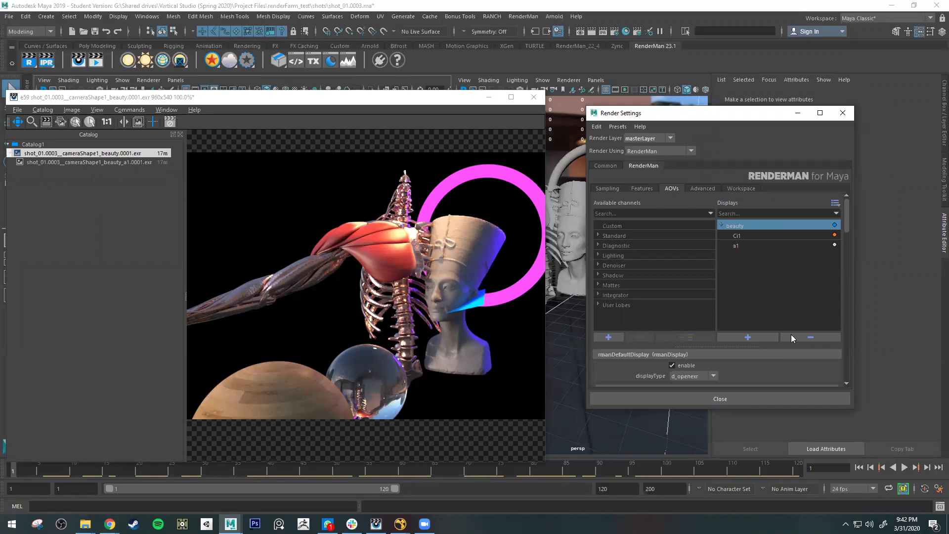
left_click(722, 226)
Step: Review the display type options for the beauty display, keeping d_openexr
scroll(711, 239, "down", 5)
left_click(712, 228)
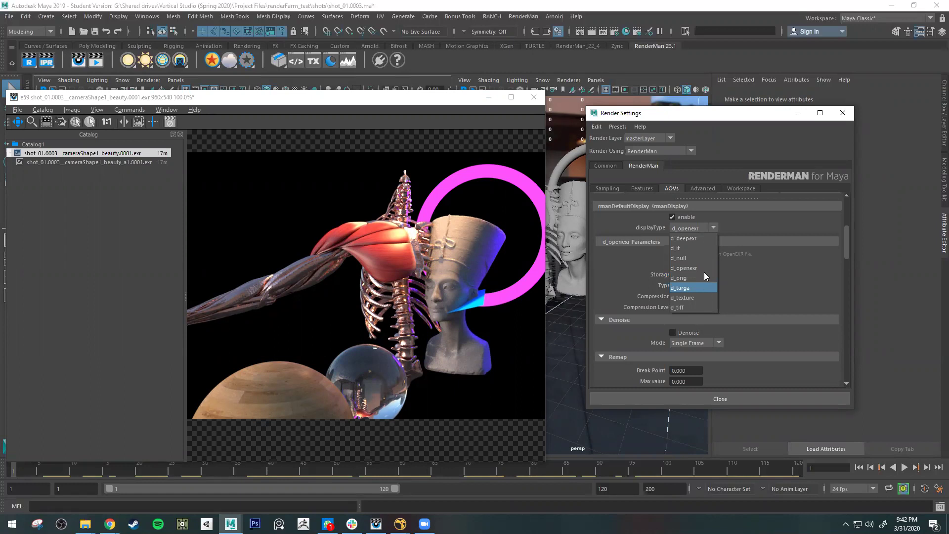
left_click(727, 261)
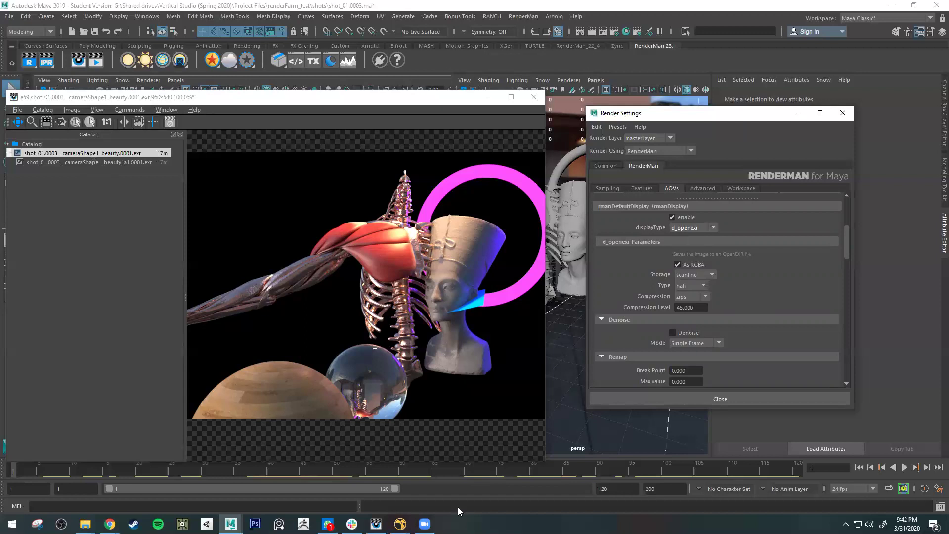
Step: Switch back to Nuke, open Read1's properties while viewing Shuffle2, and align Read1 directly above Shuffle2
left_click(401, 524)
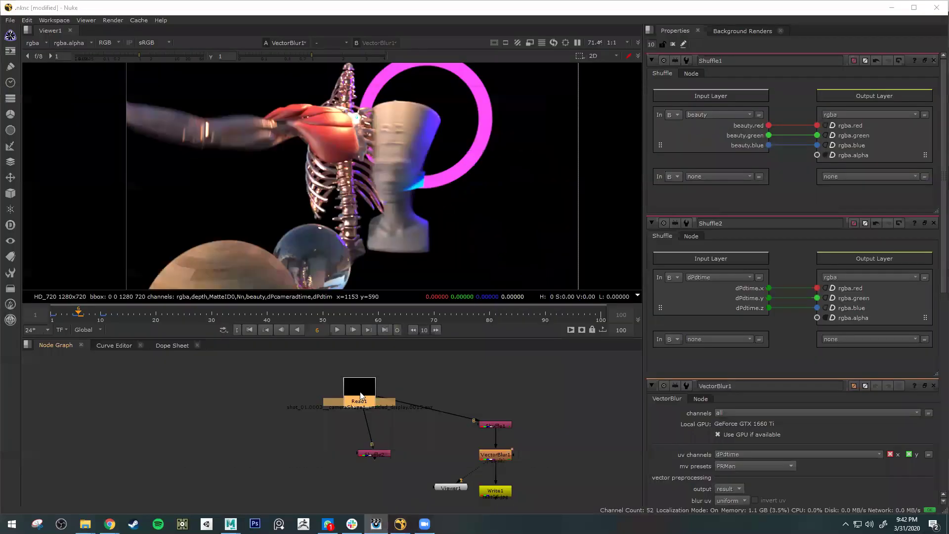
double_click(374, 387)
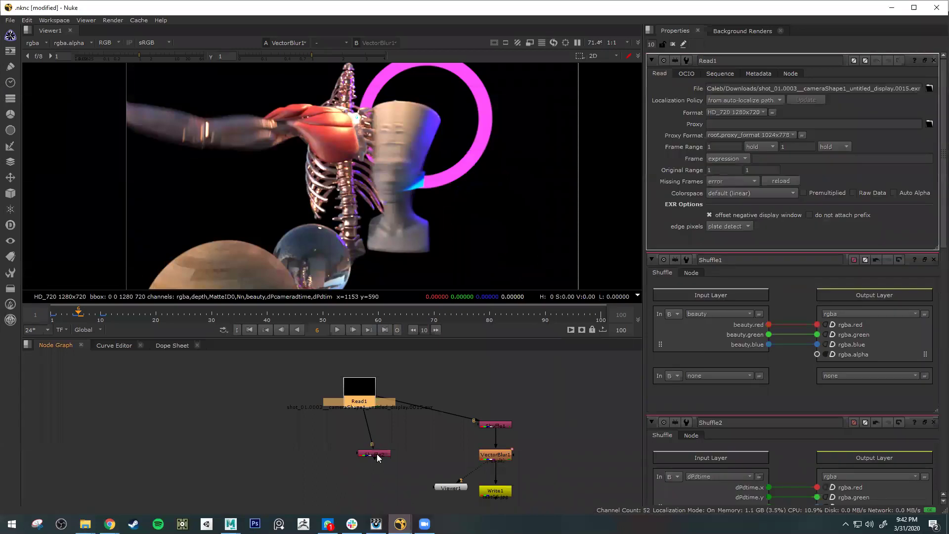
left_click_drag(438, 451, 336, 474)
key("1")
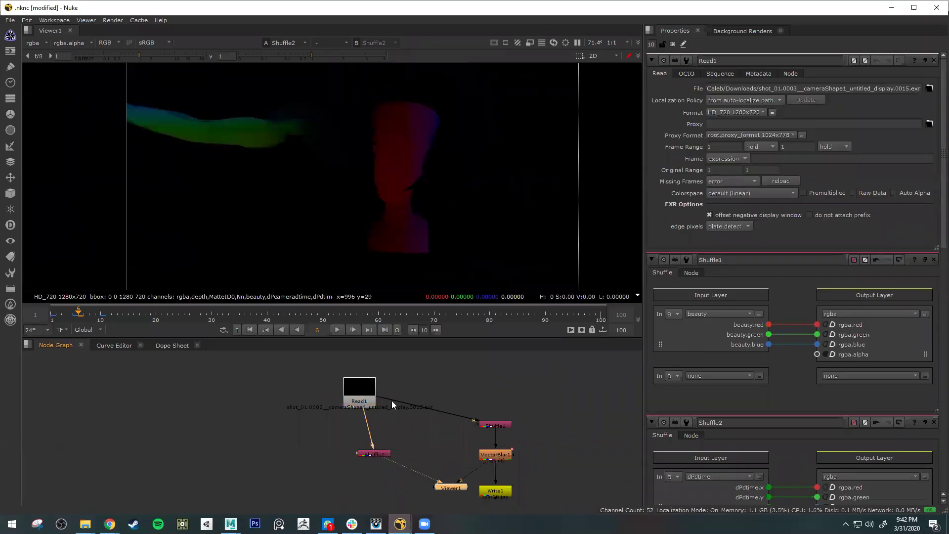
left_click_drag(372, 386, 390, 395)
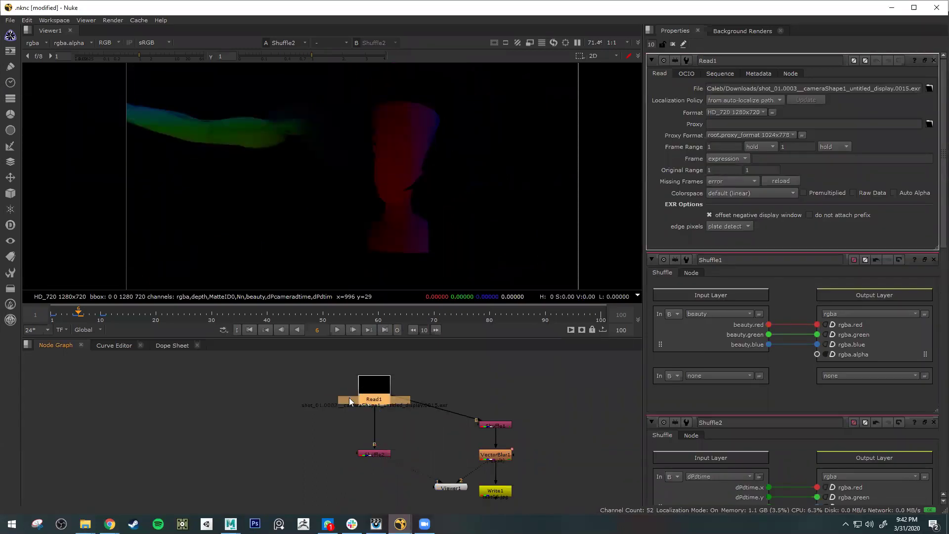
left_click_drag(369, 383, 351, 384)
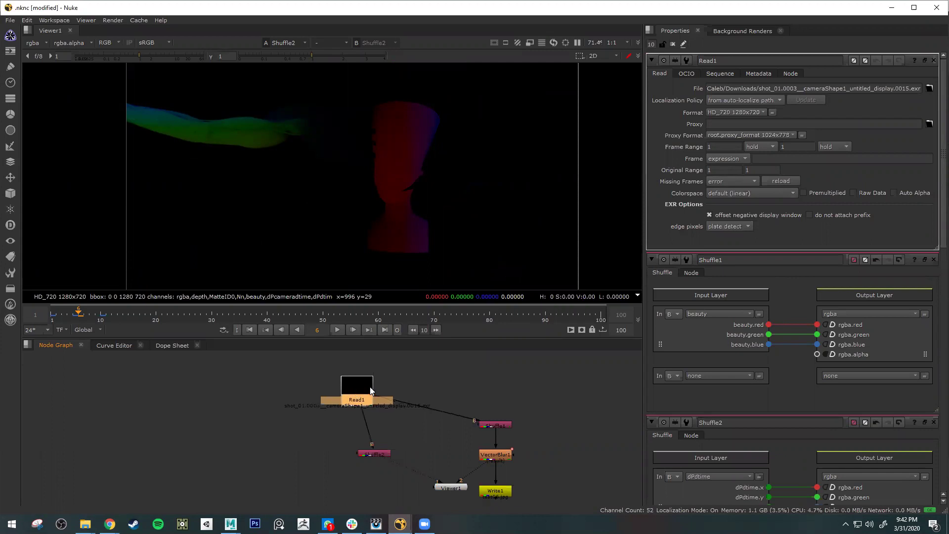
key("l")
left_click(375, 454)
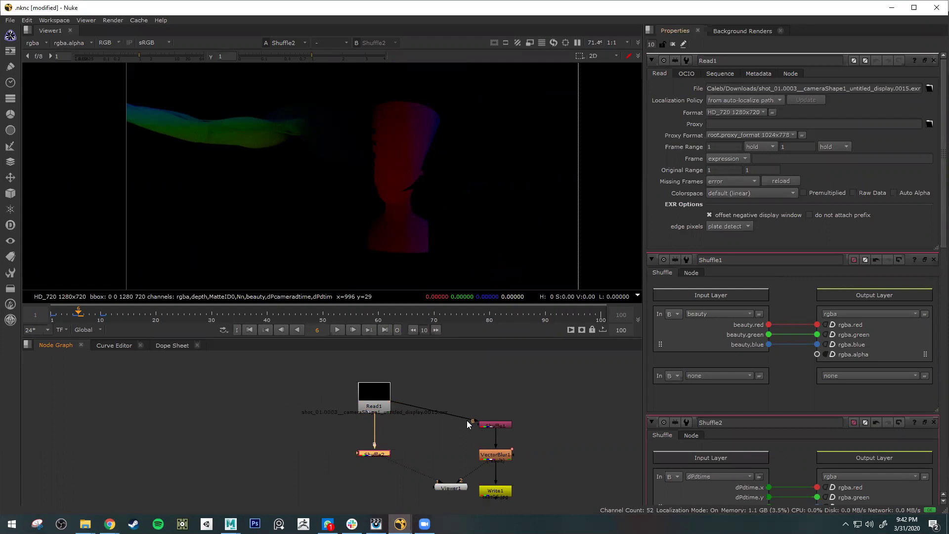
Step: Set Shuffle2's input layer to directDiffuse and route its red, green and blue to the matching rgba channels
double_click(371, 454)
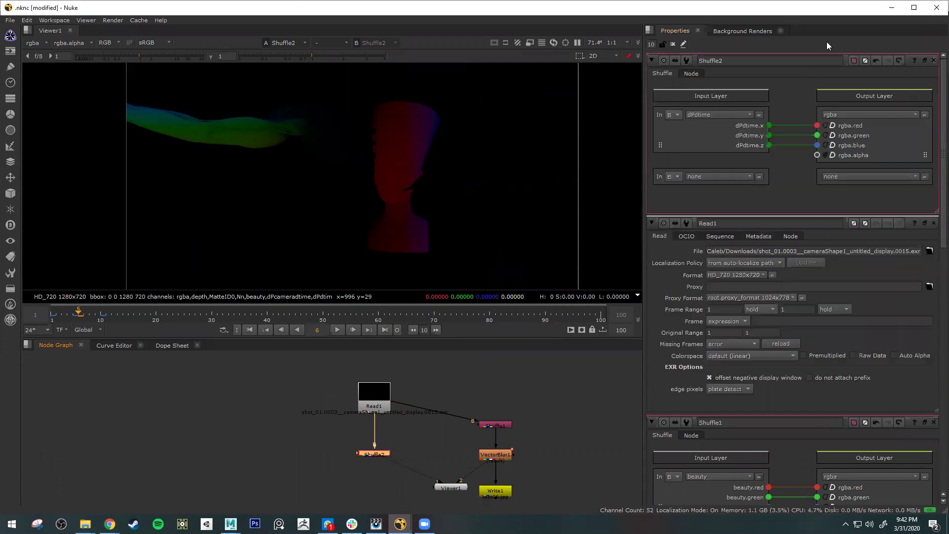
left_click(721, 171)
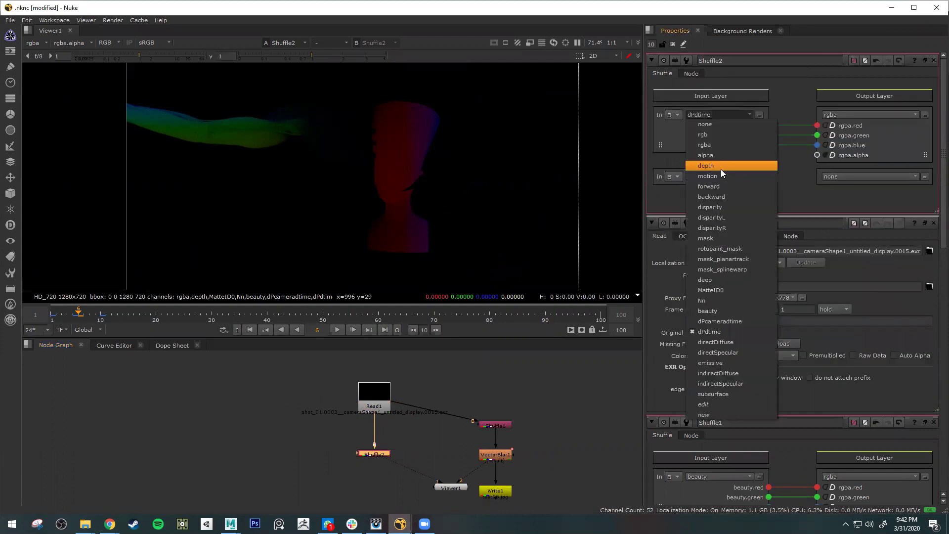
left_click(717, 342)
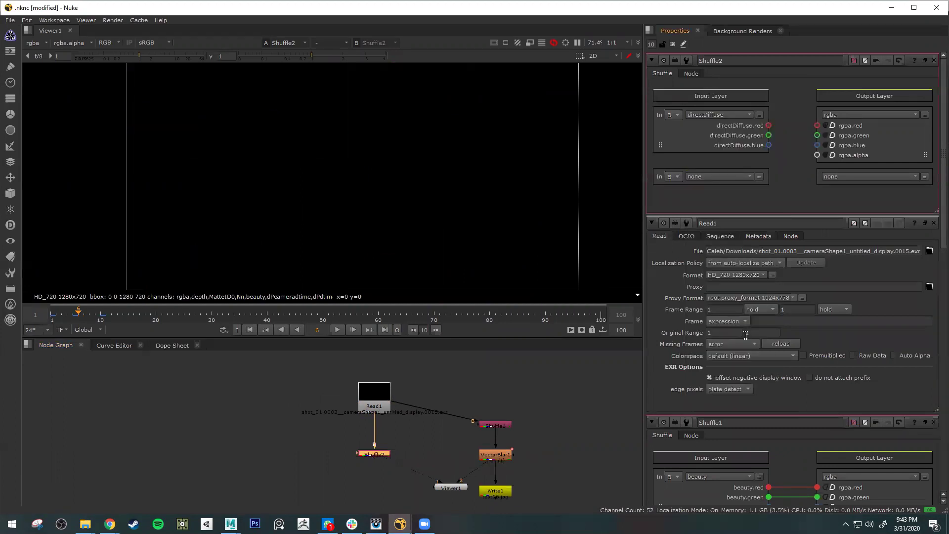
left_click(817, 135)
left_click(817, 145)
Step: Switch Shuffle2's input layer through directSpecular and indirectDiffuse, ending on indirectSpecular, to view each lighting pass
left_click(720, 114)
left_click(736, 352)
left_click(720, 114)
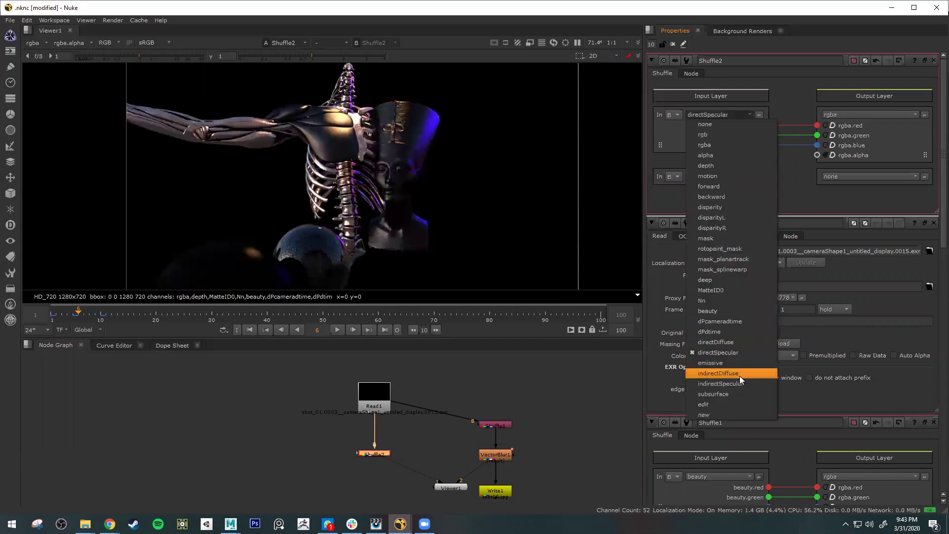
left_click(741, 373)
left_click(727, 115)
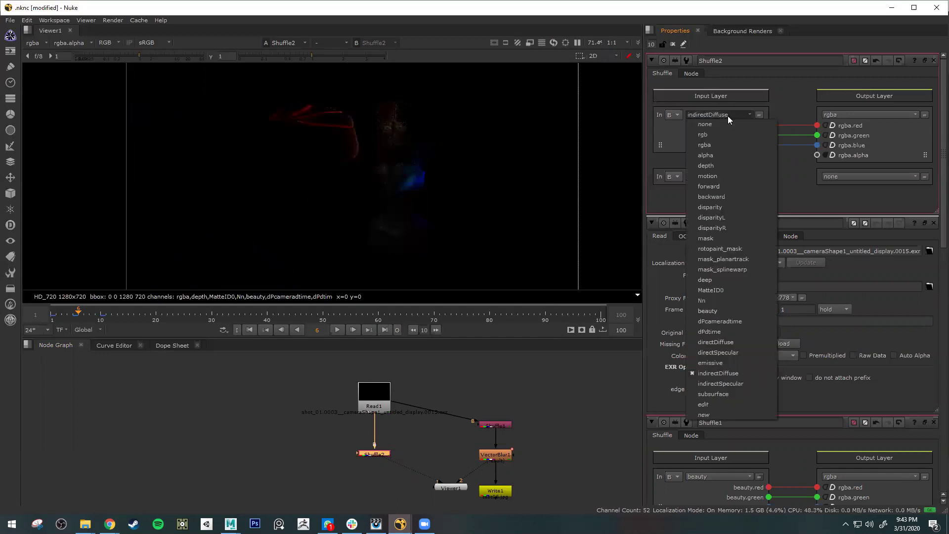
key("Down")
key("Return")
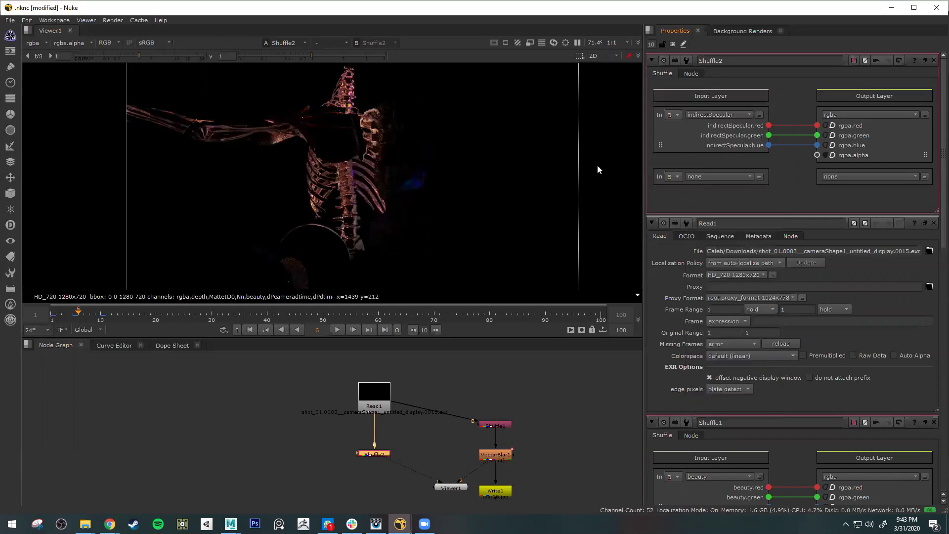
Step: Switch back to Maya and review the AOVs, Advanced and Sampling pages of the RenderMan render settings
key("alt+Tab")
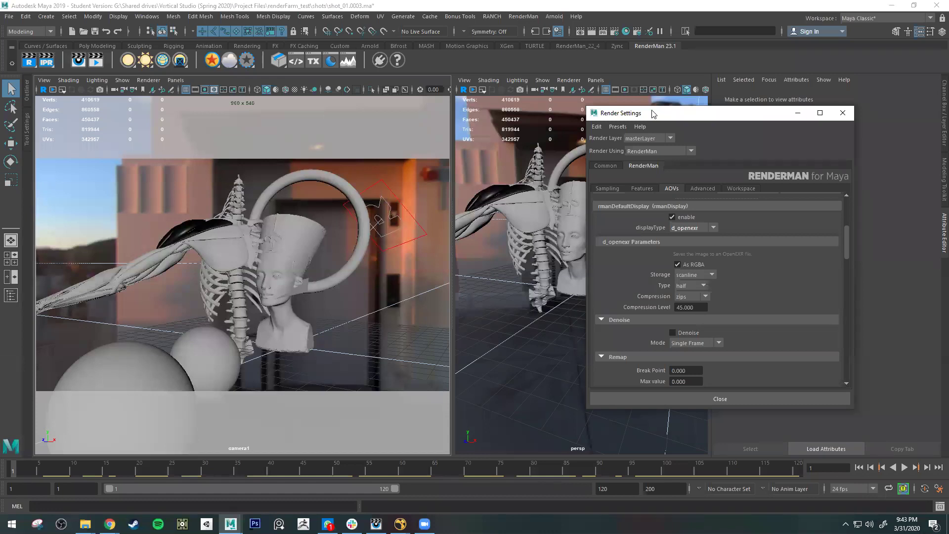
left_click_drag(654, 113, 317, 99)
scroll(485, 319, "down", 3)
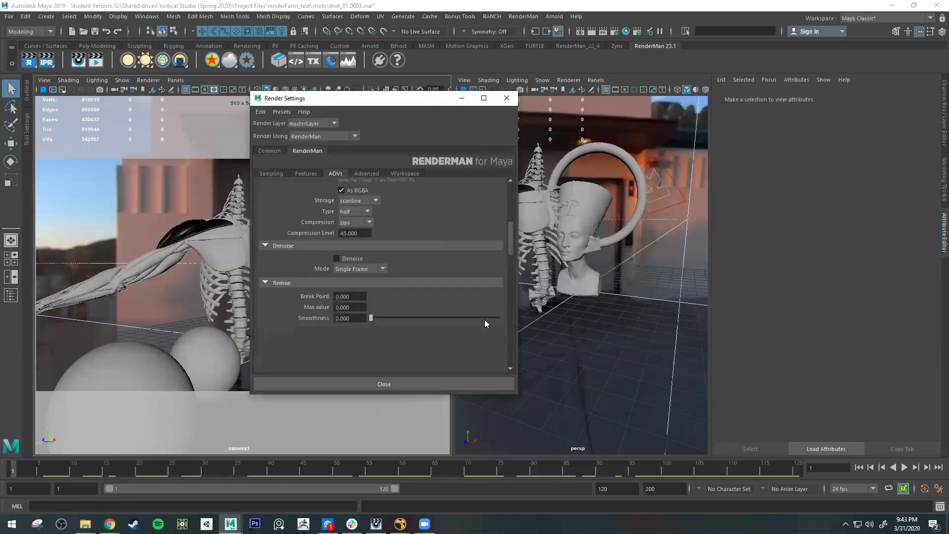
scroll(425, 262, "up", 5)
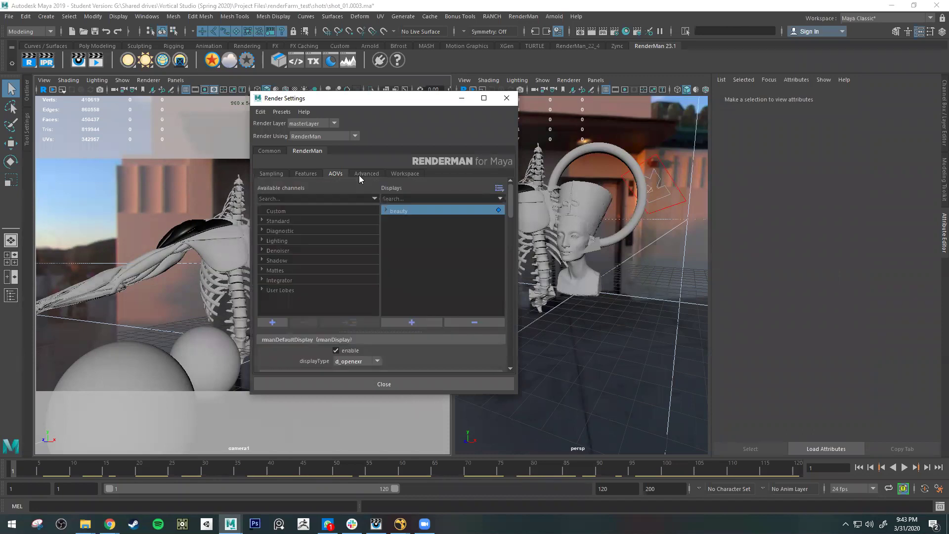
left_click(364, 173)
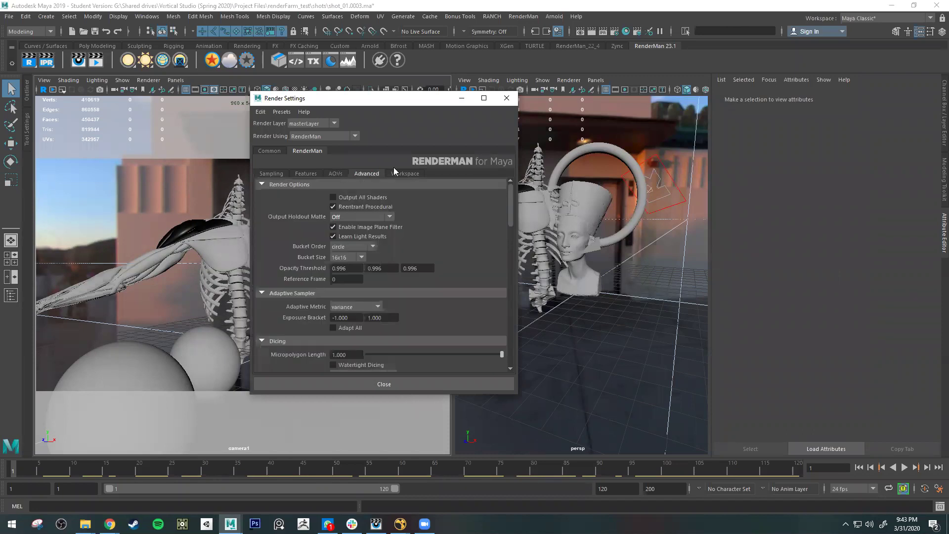
left_click(336, 173)
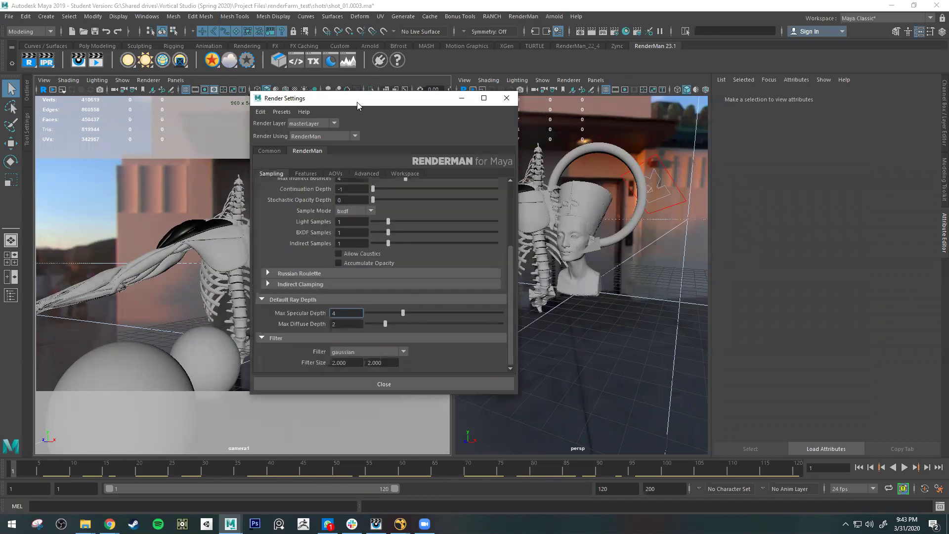
left_click_drag(357, 102, 550, 98)
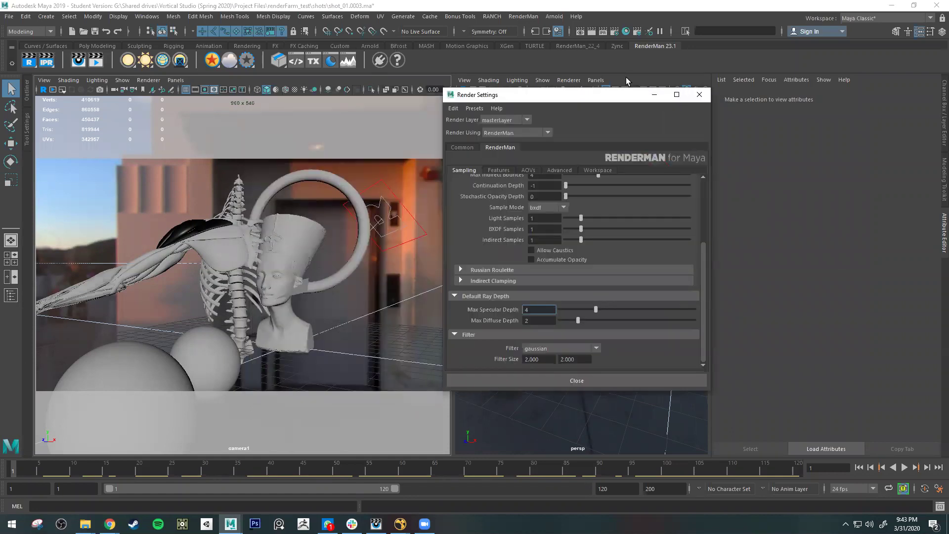
Step: Open Maya's preferences at the RenderMan category
left_click(157, 17)
mouse_move(181, 113)
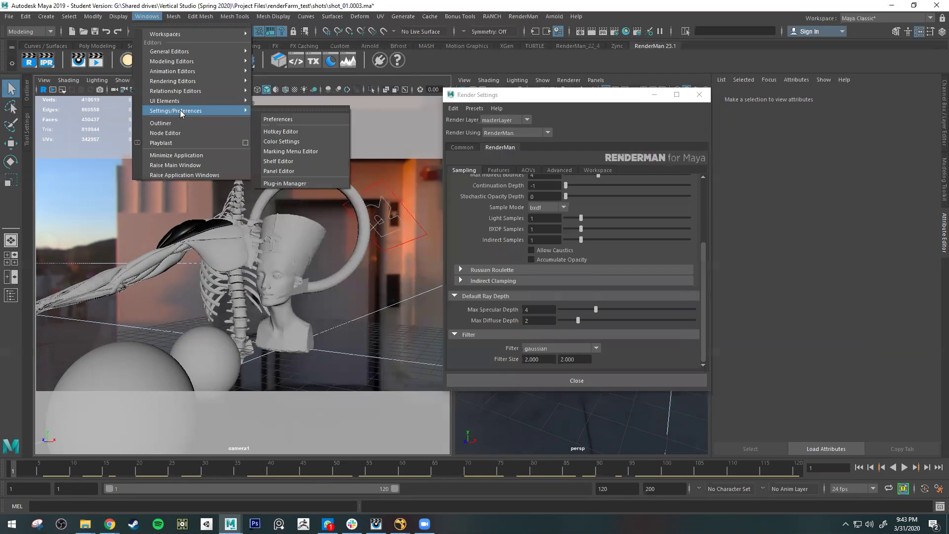
left_click(291, 120)
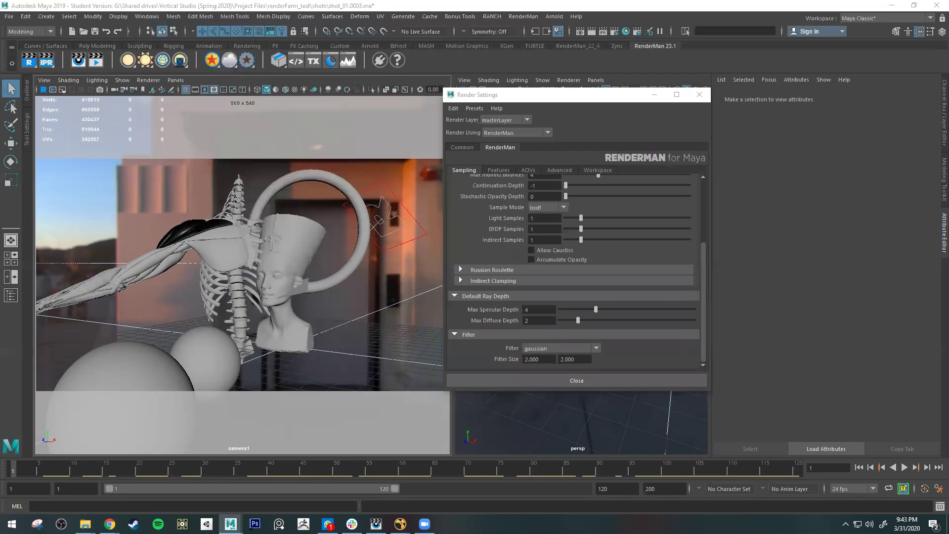
left_click(75, 286)
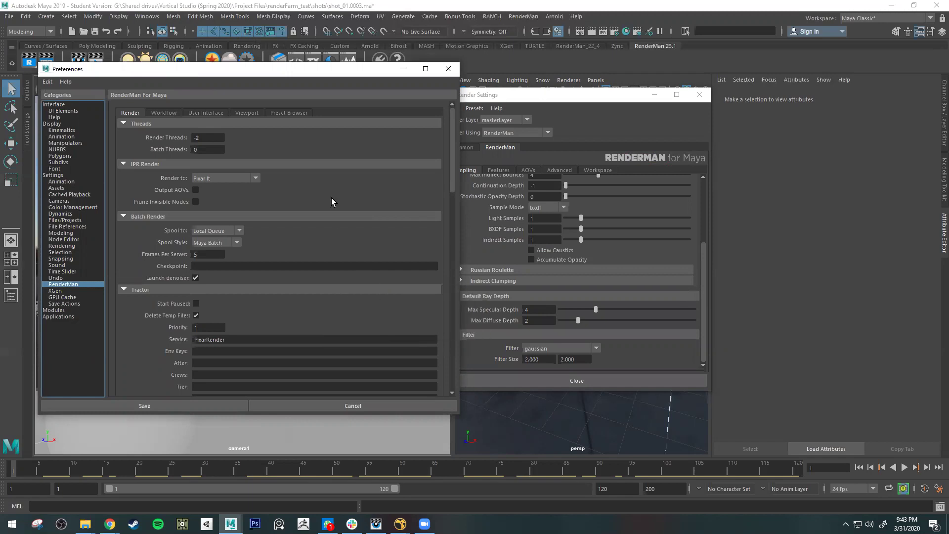
Step: Set the IPR render destination to Maya Render View and return it to Pixar It
mouse_move(376, 524)
left_click(211, 178)
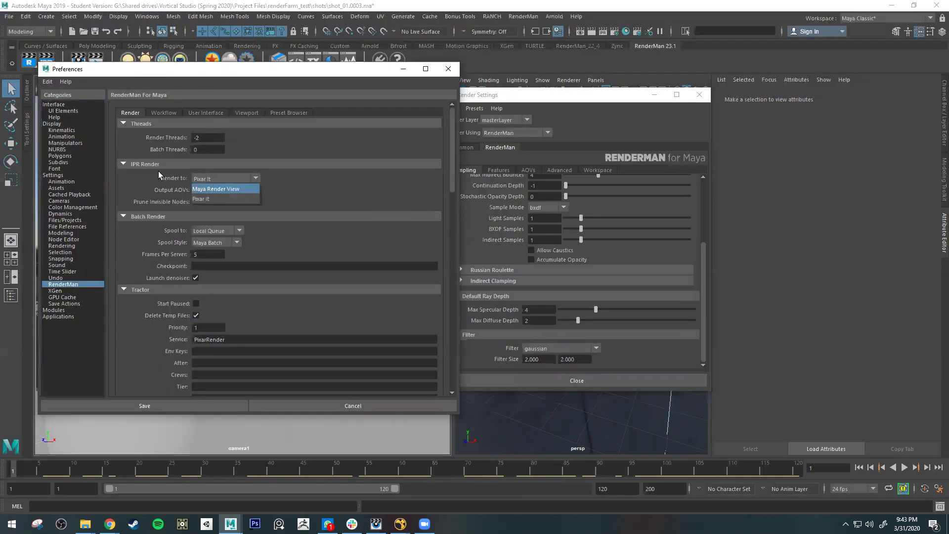
left_click(216, 189)
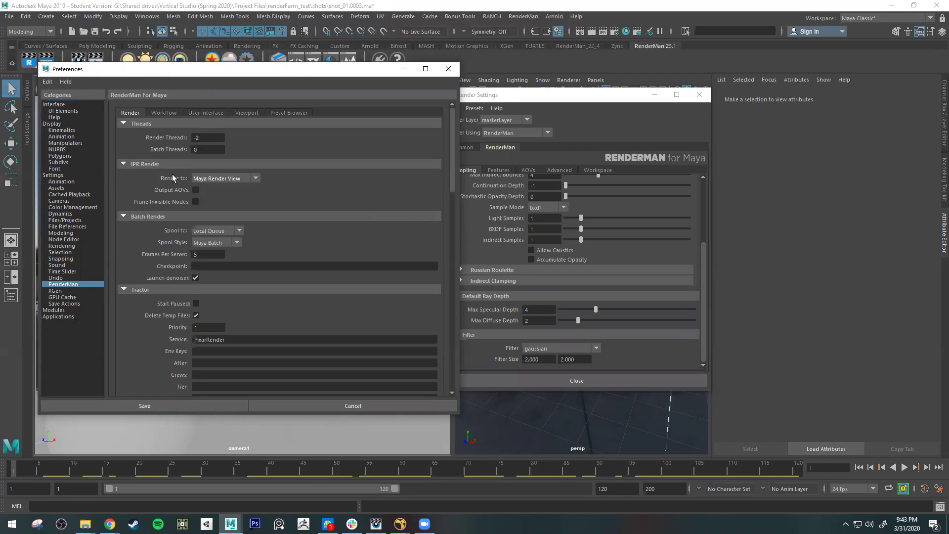
left_click(233, 178)
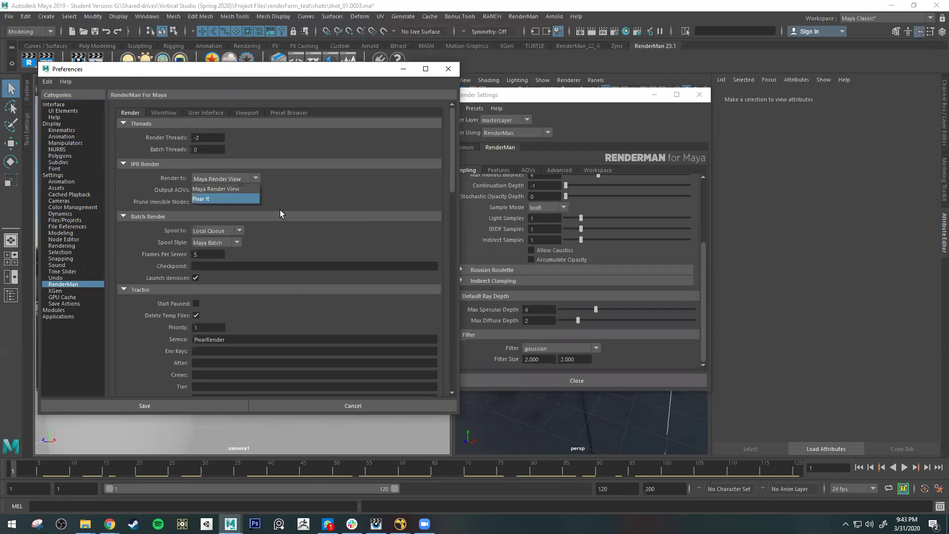
left_click(220, 201)
left_click(376, 524)
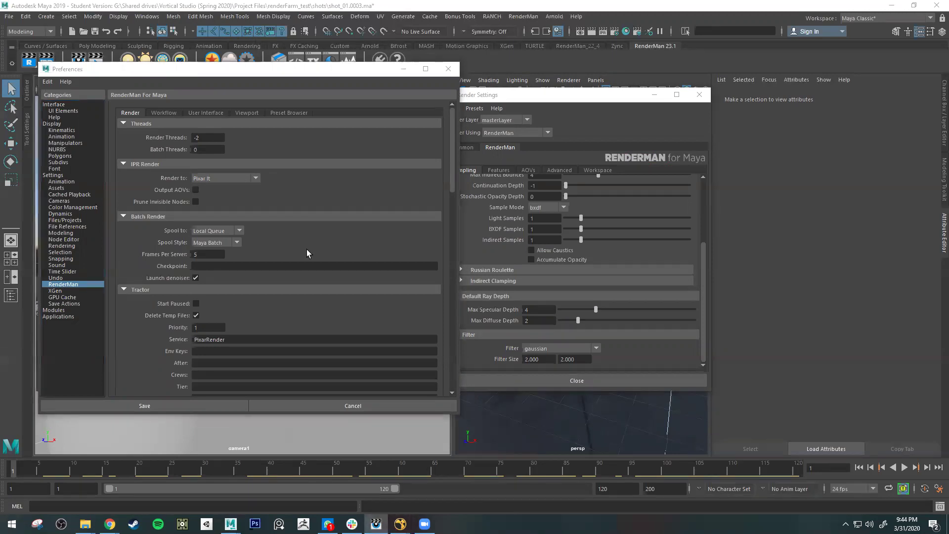
Step: Examine the batch Checkpoint preference and the Max Samples value in the RenderMan Sampling settings, keeping both windows side by side
left_click(343, 263)
scroll(316, 259, "down", 2)
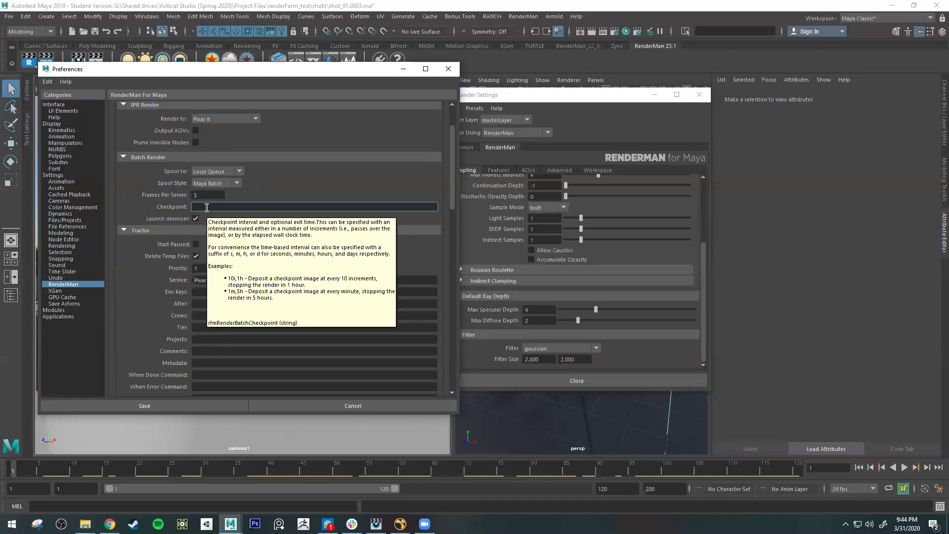
left_click_drag(567, 103, 348, 118)
left_click(303, 187)
left_click(262, 186)
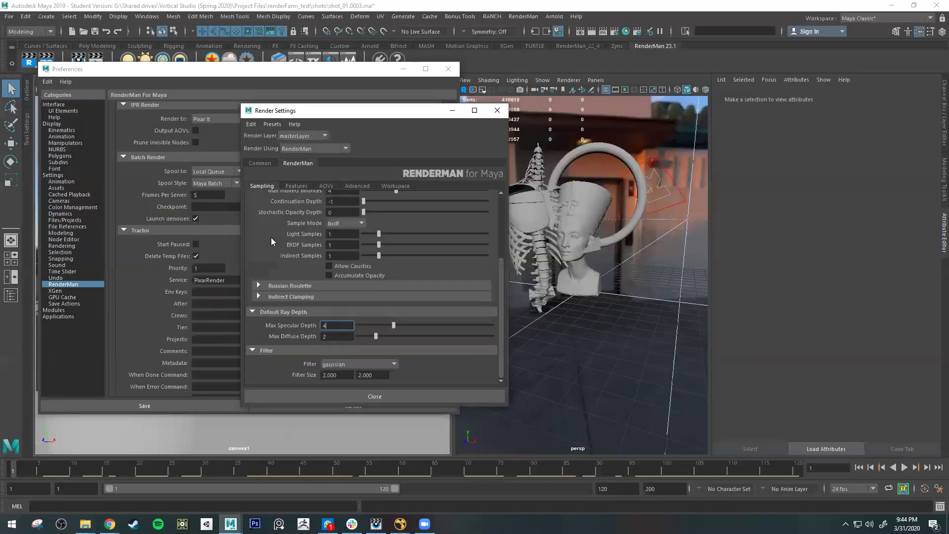
scroll(257, 230, "down", 1)
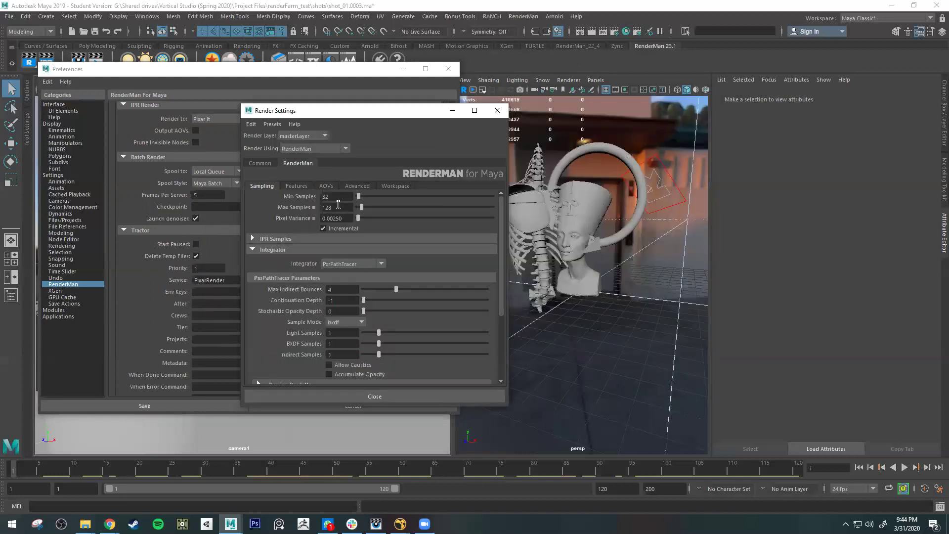
left_click(335, 207)
double_click(329, 208)
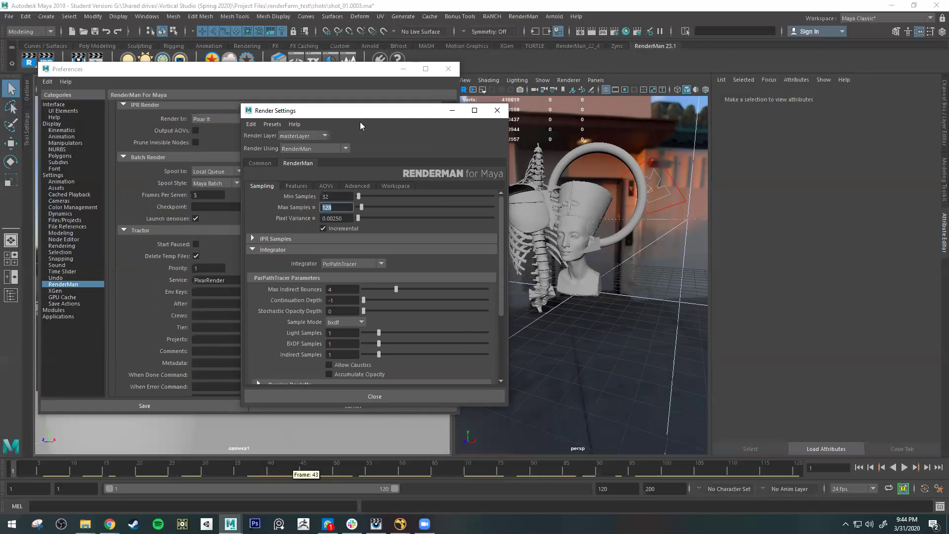
left_click_drag(346, 110, 615, 99)
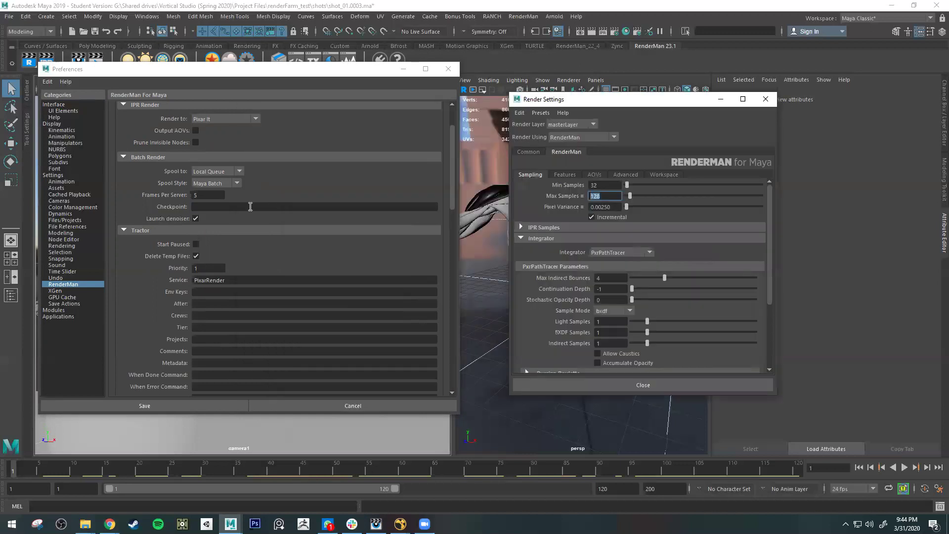
Step: Set the batch render Checkpoint to 10m,25m
left_click(250, 208)
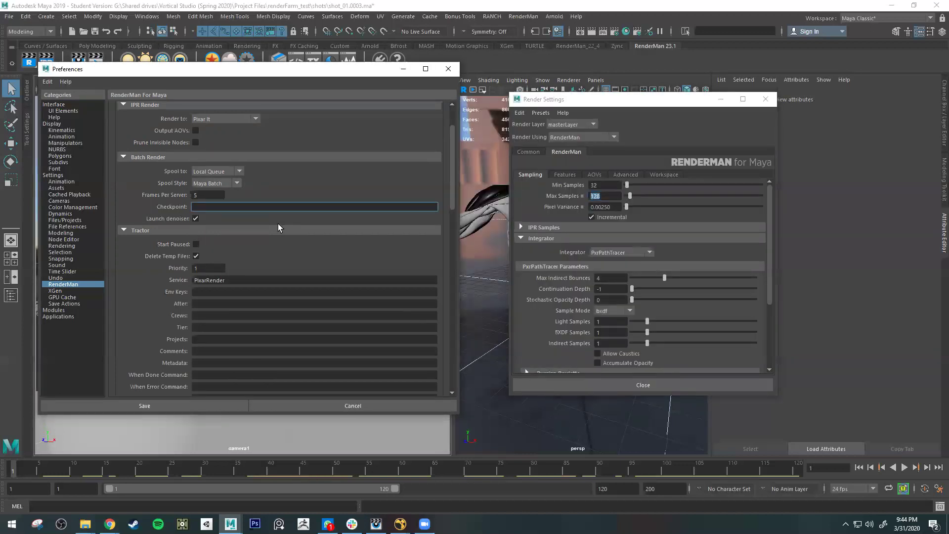
mouse_move(278, 223)
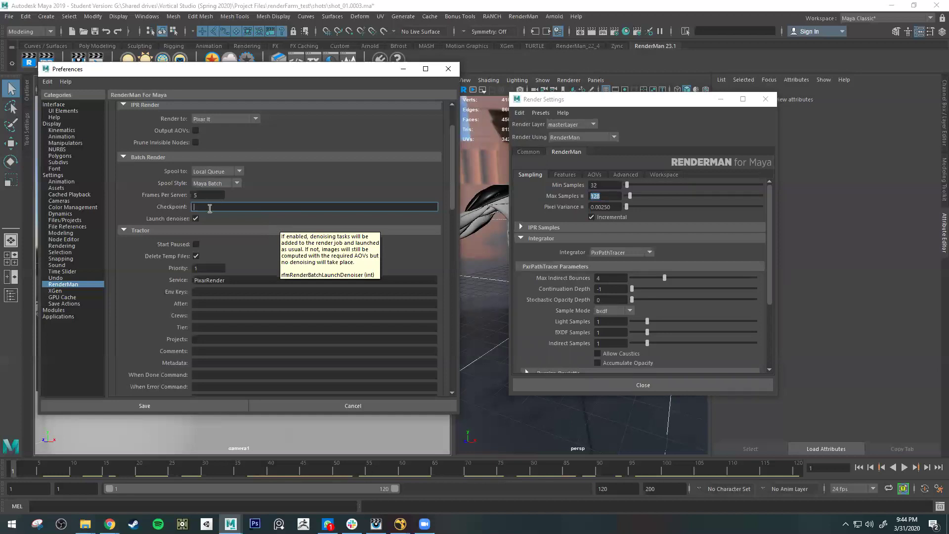
mouse_move(210, 209)
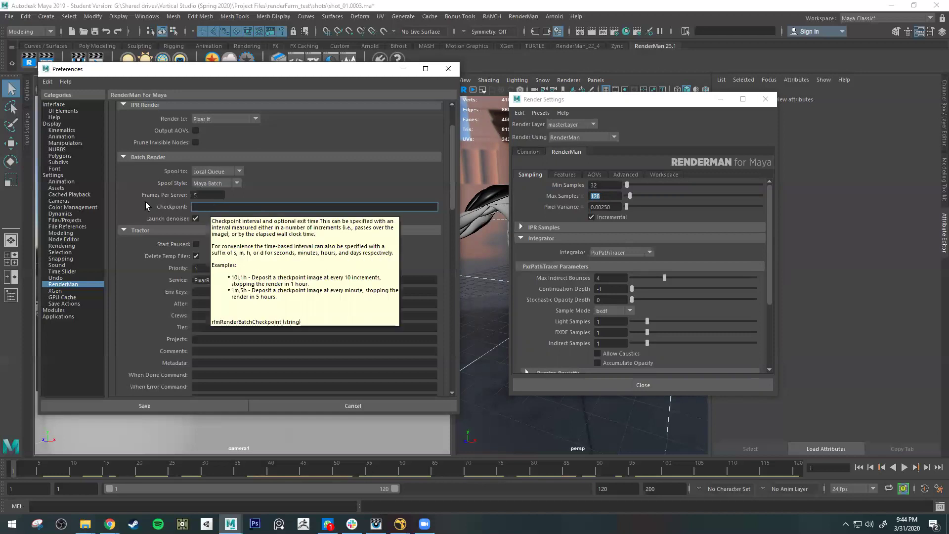
mouse_move(156, 207)
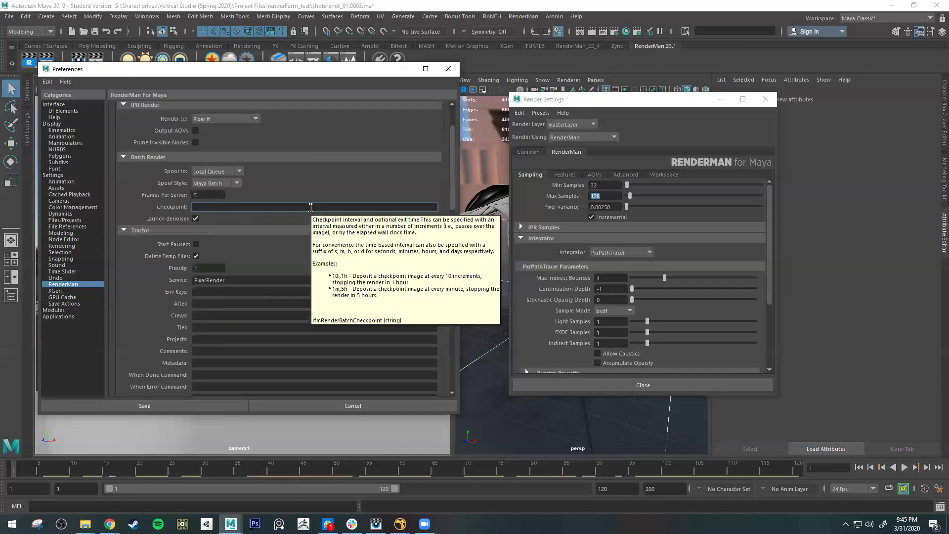
type("0m,25m")
Step: Highlight the checkpoint interval and the exit time within the Checkpoint value in turn, leaving the text as it is
left_click_drag(204, 207, 185, 208)
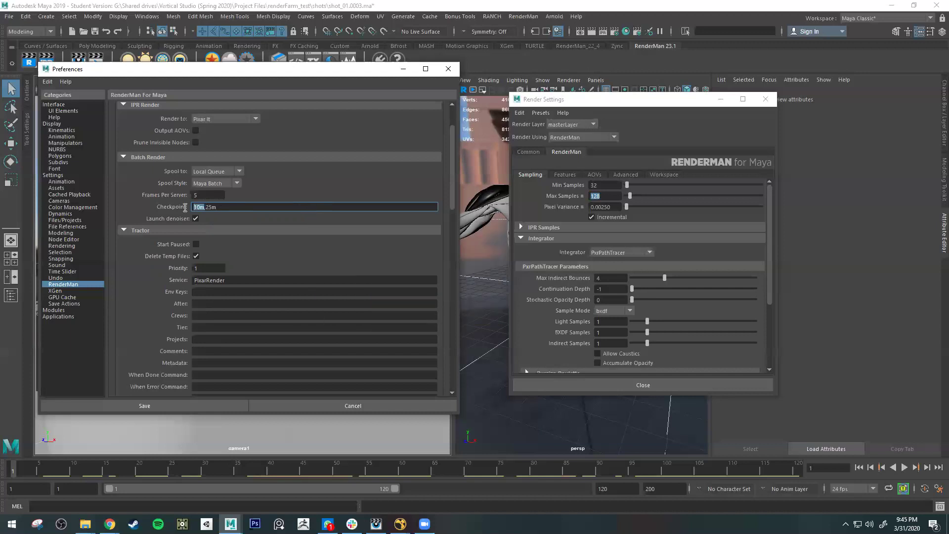
left_click(192, 208)
left_click_drag(186, 208, 205, 207)
left_click(193, 208)
left_click_drag(220, 208, 205, 208)
left_click(208, 207)
key("shift+End")
key("End")
key("ctrl+a")
left_click(211, 206)
left_click(228, 208)
mouse_move(227, 208)
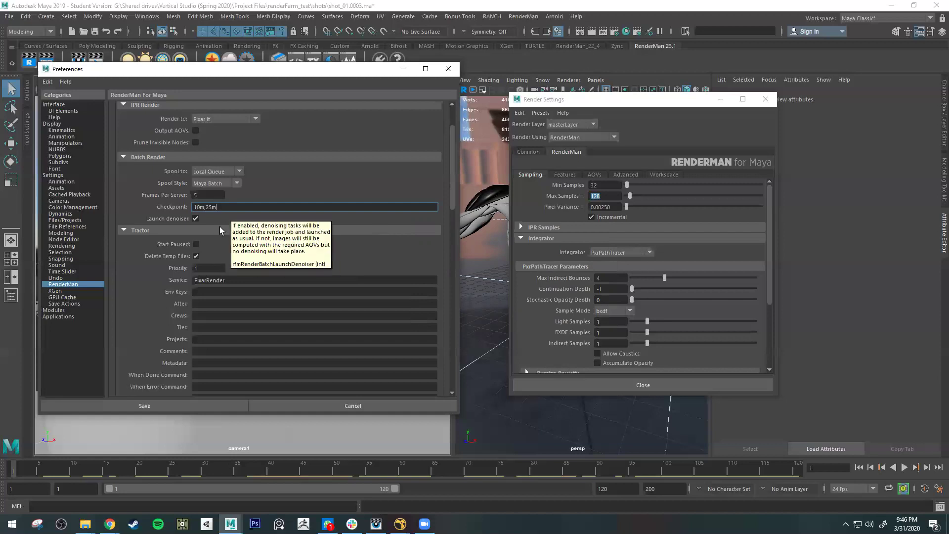
Step: Switch to the Trace Depth page in Chrome and open the Windows Calculator over it
left_click(109, 524)
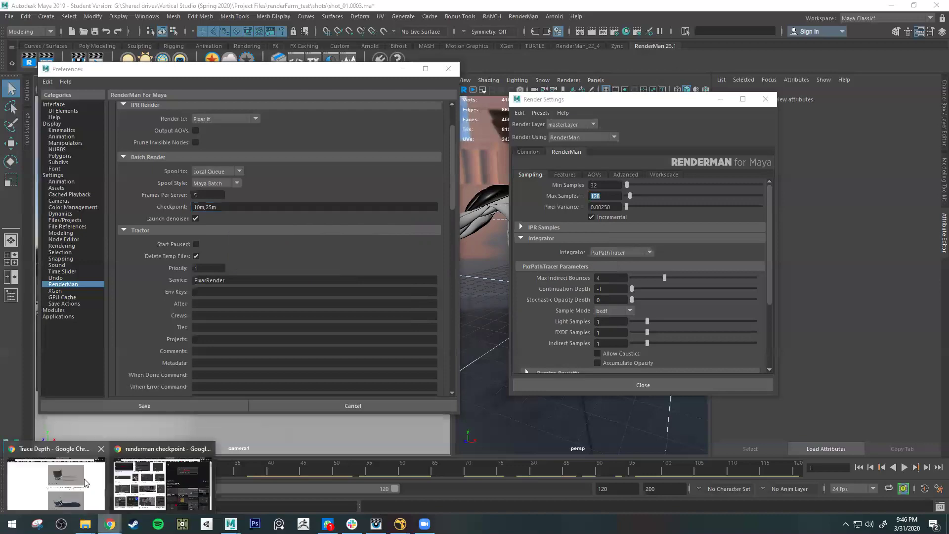
key("Return")
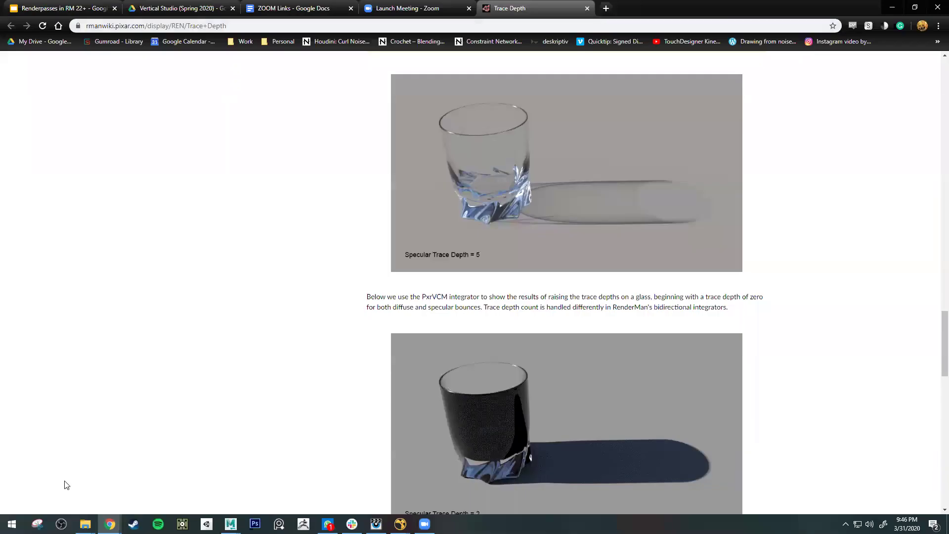
key("super")
type("calc")
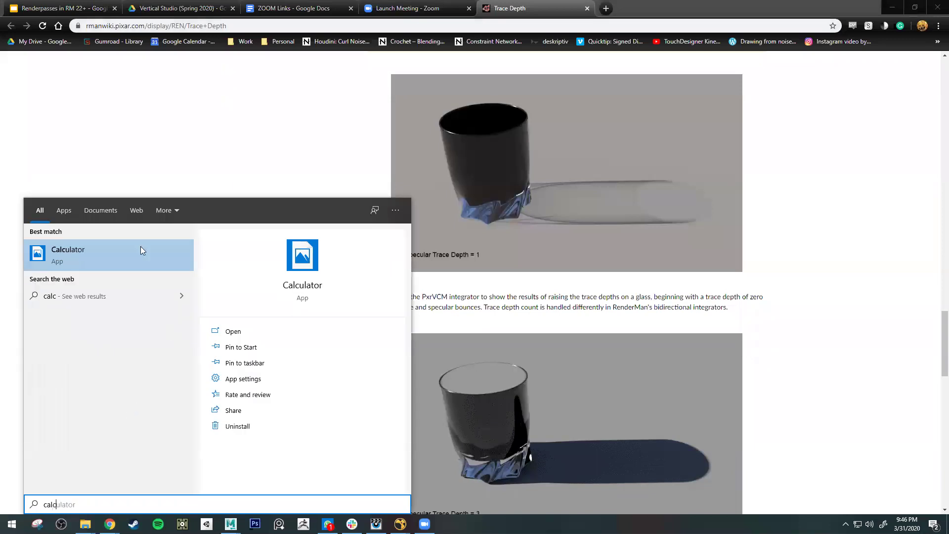
left_click(141, 247)
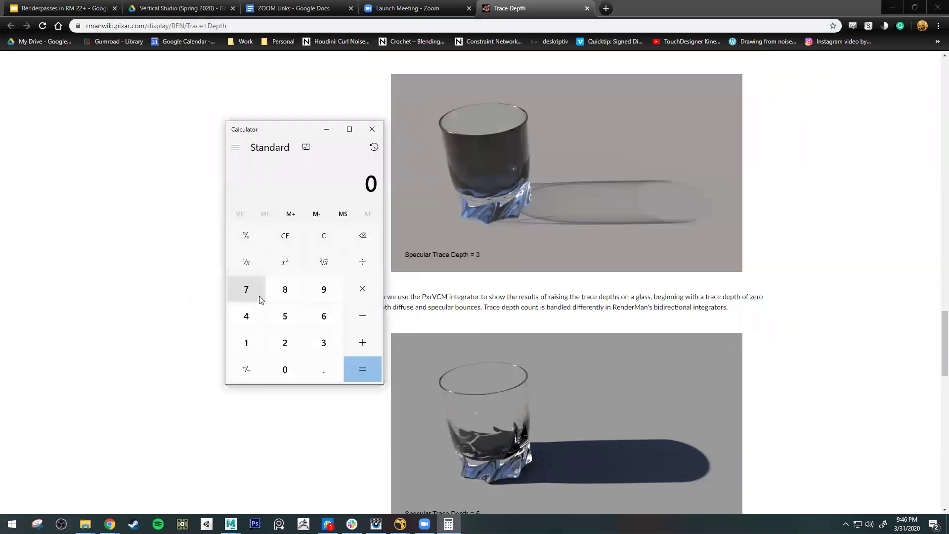
Step: Calculate 720 ÷ 30 and close the calculator
type("2")
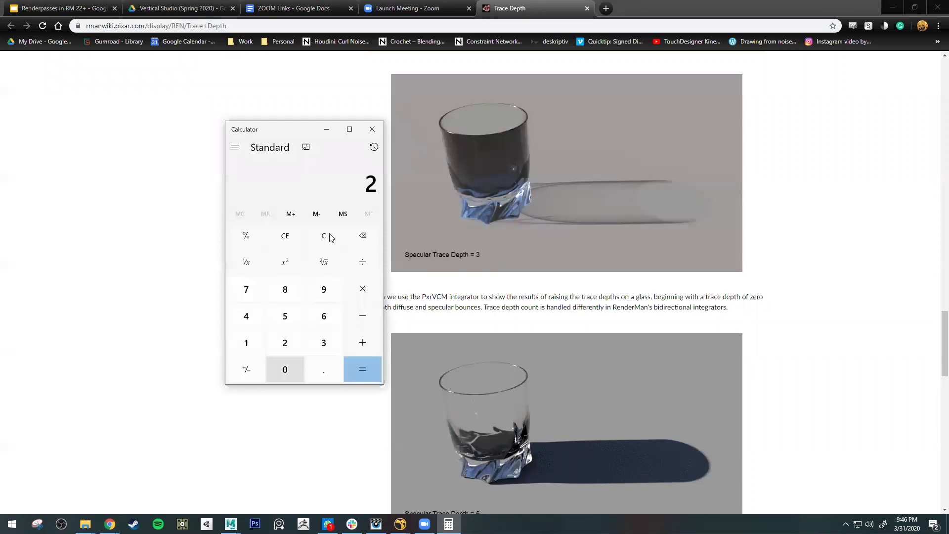
type("720")
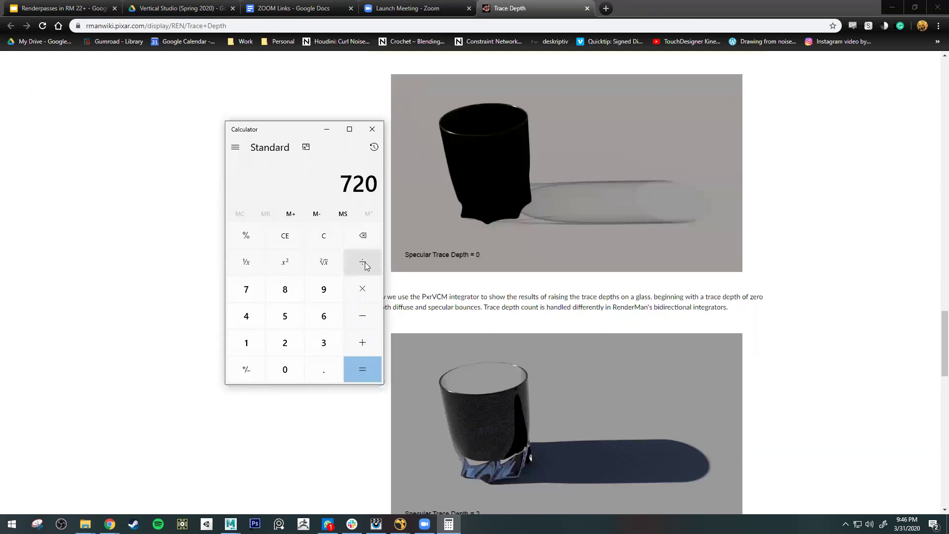
left_click(371, 268)
left_click(326, 345)
key("0")
left_click(373, 379)
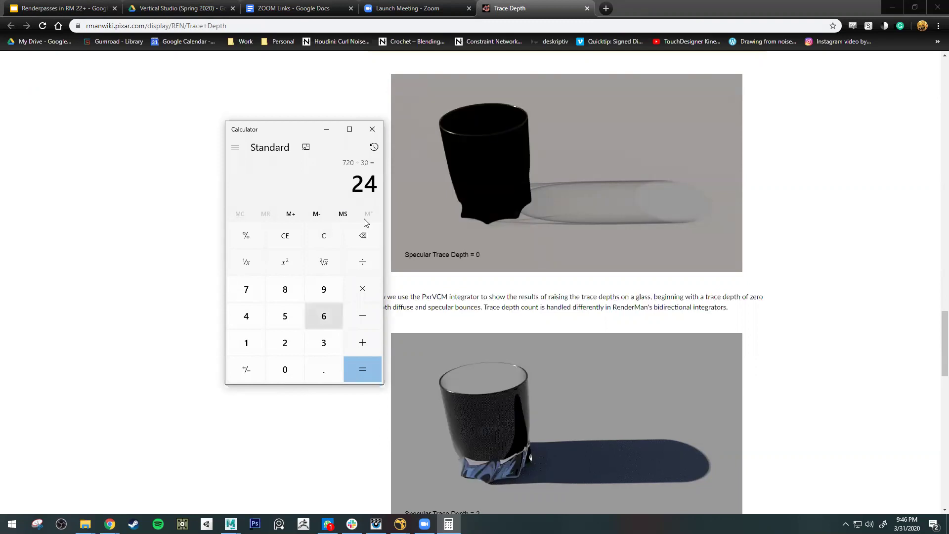
key("alt+F4")
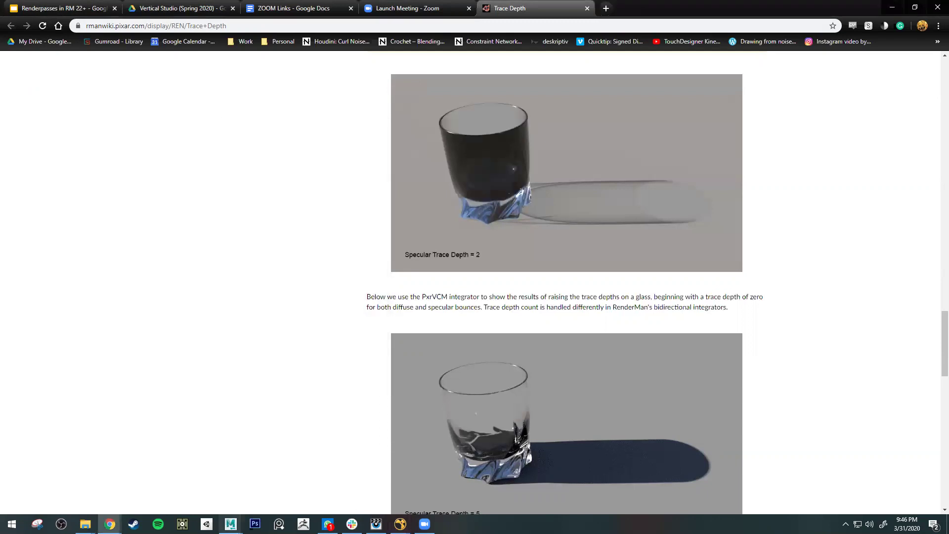
Step: Return to Maya and highlight the interval and exit time parts of the Checkpoint entry again
key("alt+Tab")
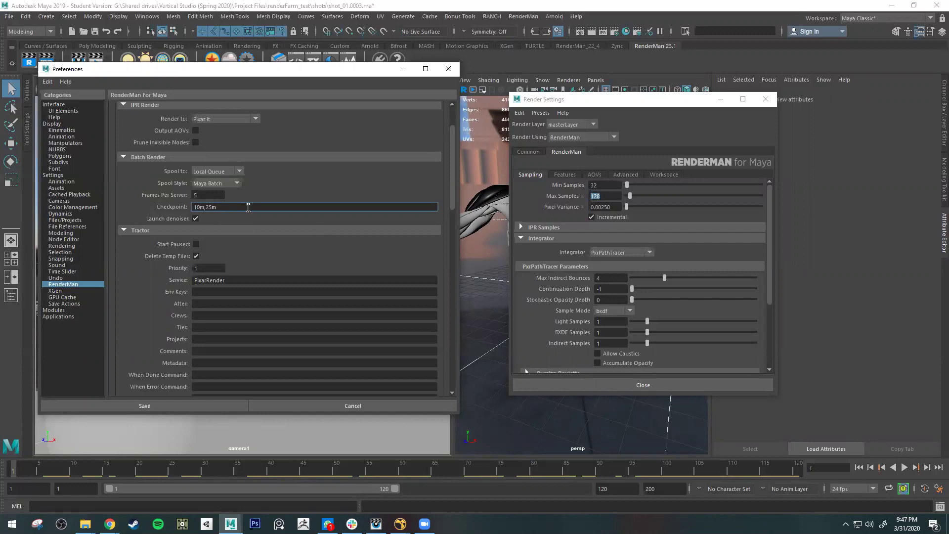
key("ctrl+shift+Left")
double_click(193, 207)
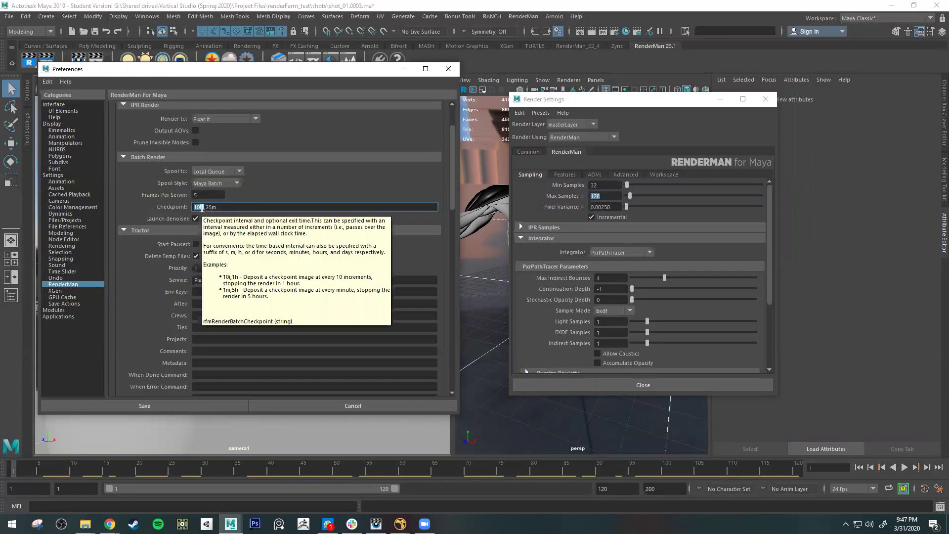
left_click(212, 207)
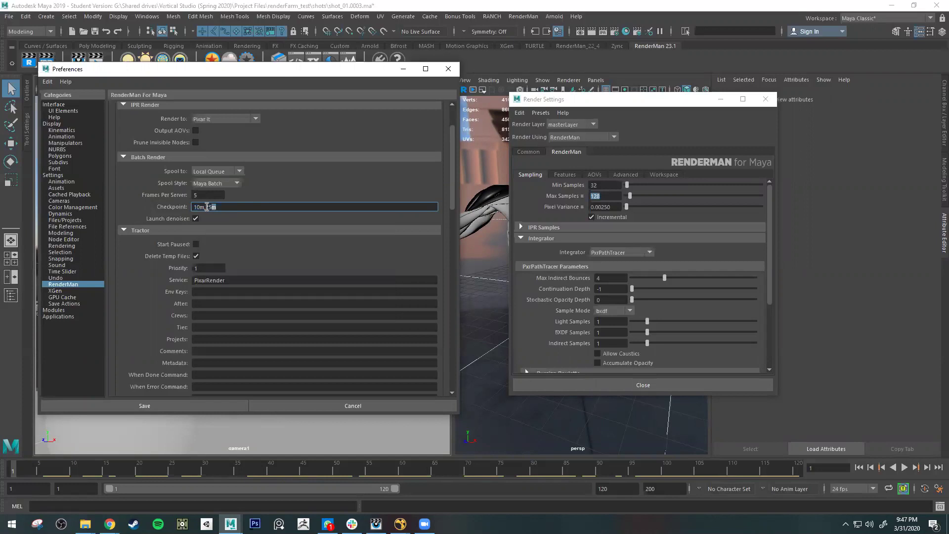
Step: Close the Preferences window, move Render Settings aside and switch to RenderMan's "it" image viewer
double_click(212, 207)
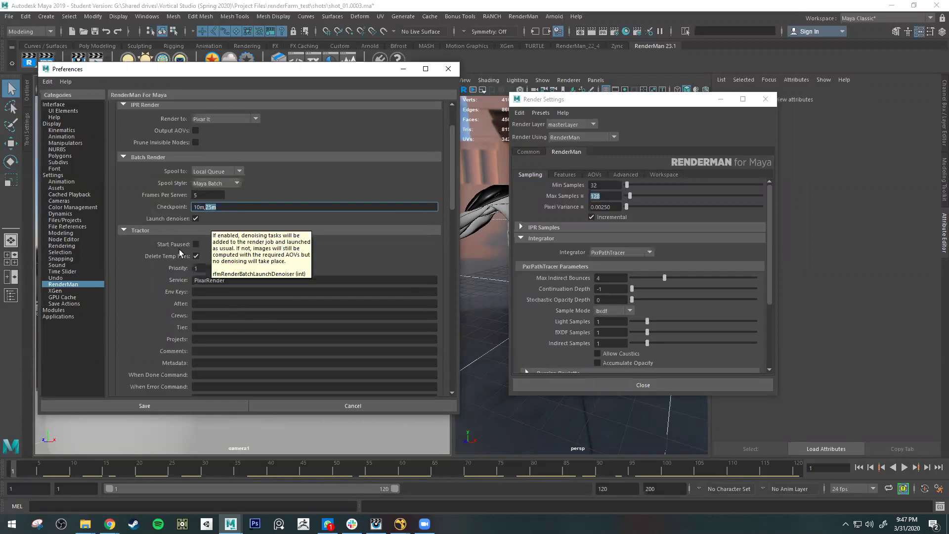
left_click(454, 69)
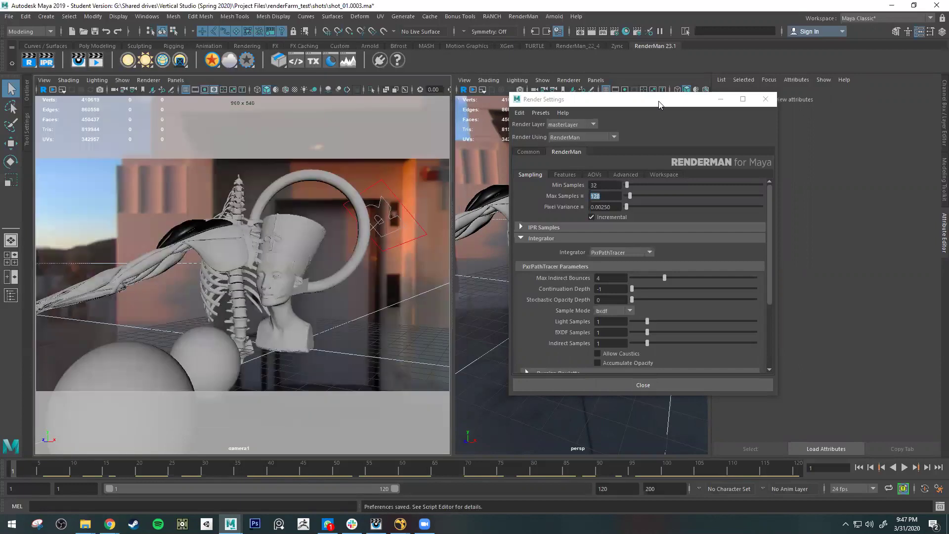
left_click_drag(659, 104, 604, 126)
key("alt+Tab")
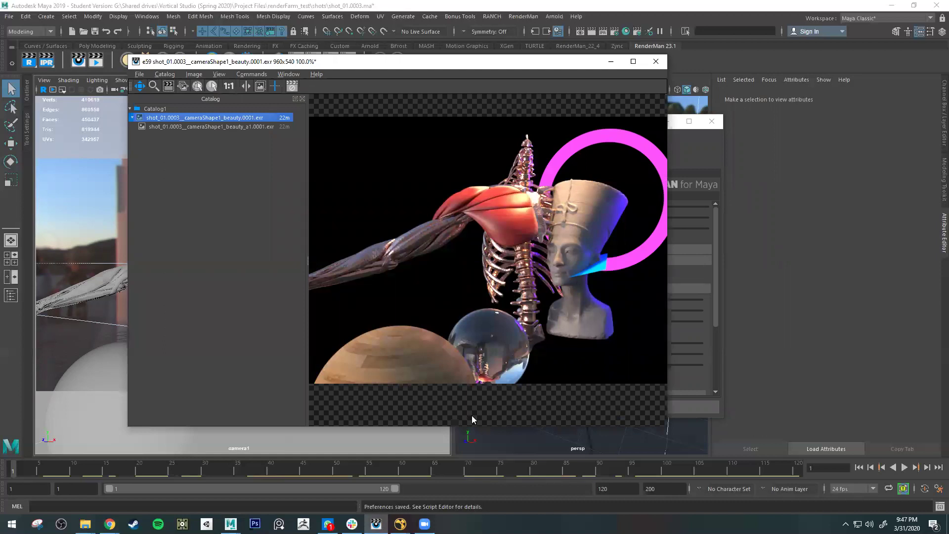
Step: Review the export file types for the beauty render, keep OpenEXR Half selected, and cancel the export
left_click(136, 76)
key("Return")
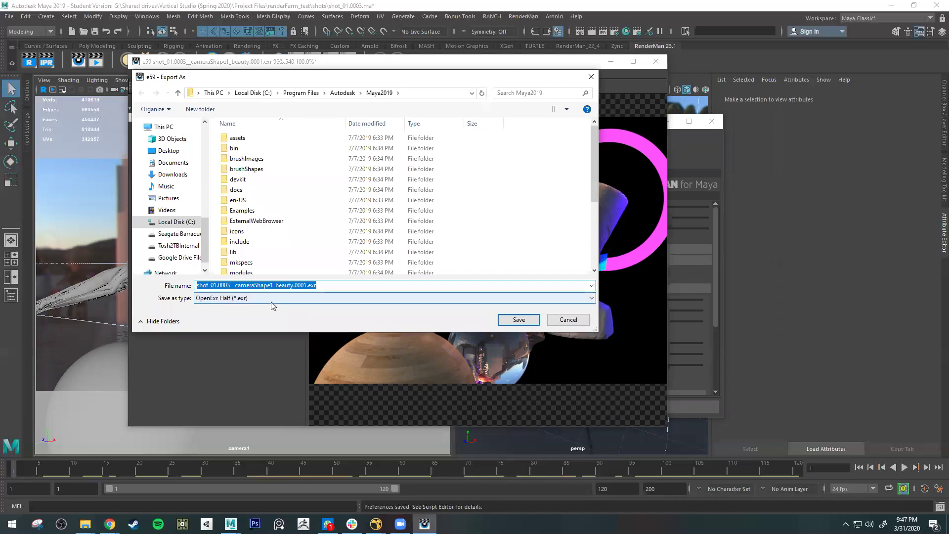
left_click(245, 301)
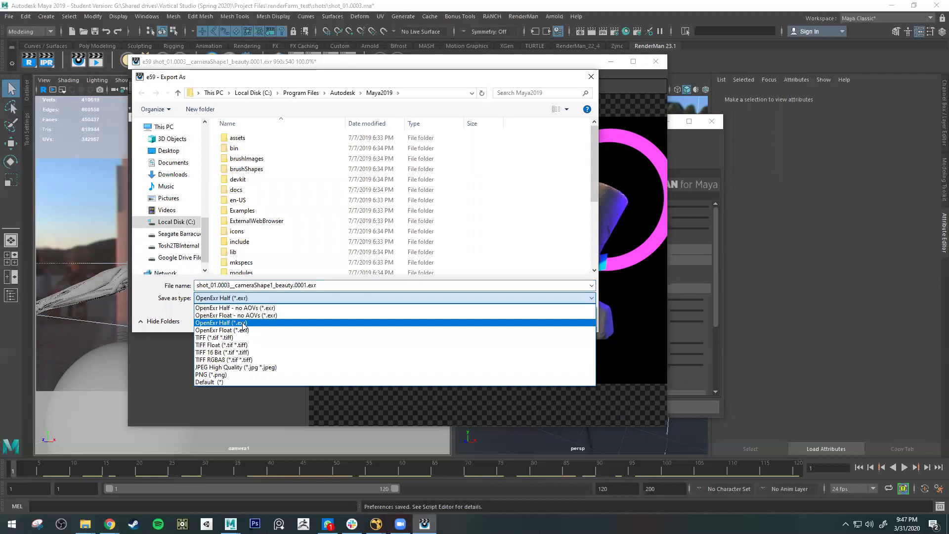
left_click(256, 321)
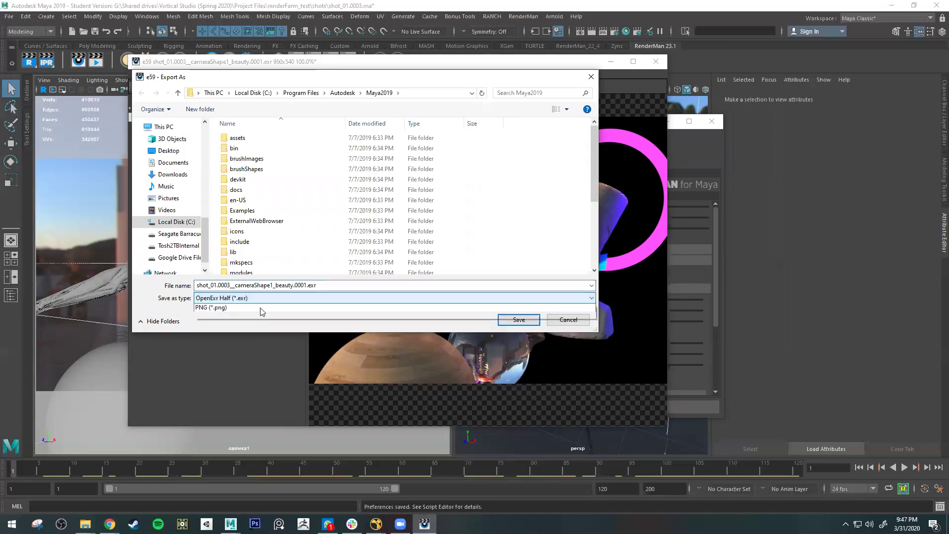
left_click(247, 298)
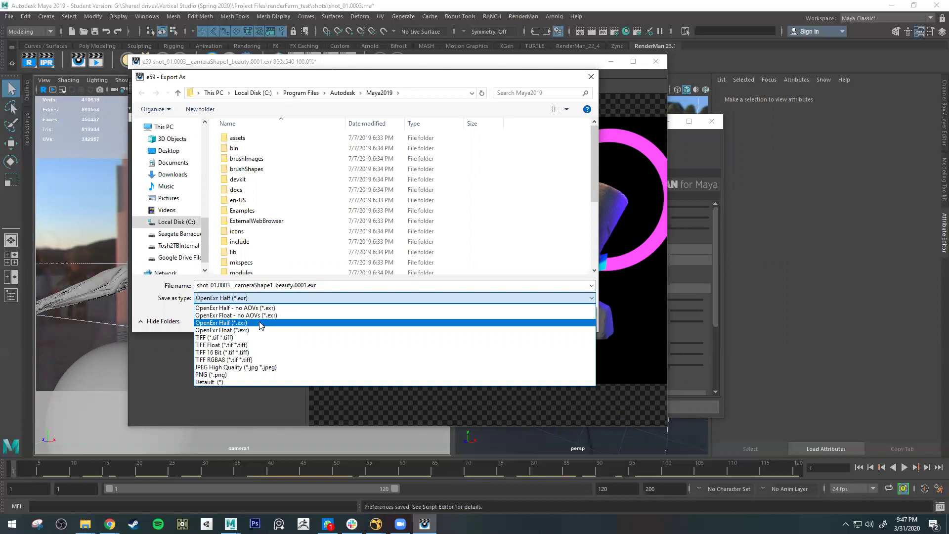
left_click(233, 325)
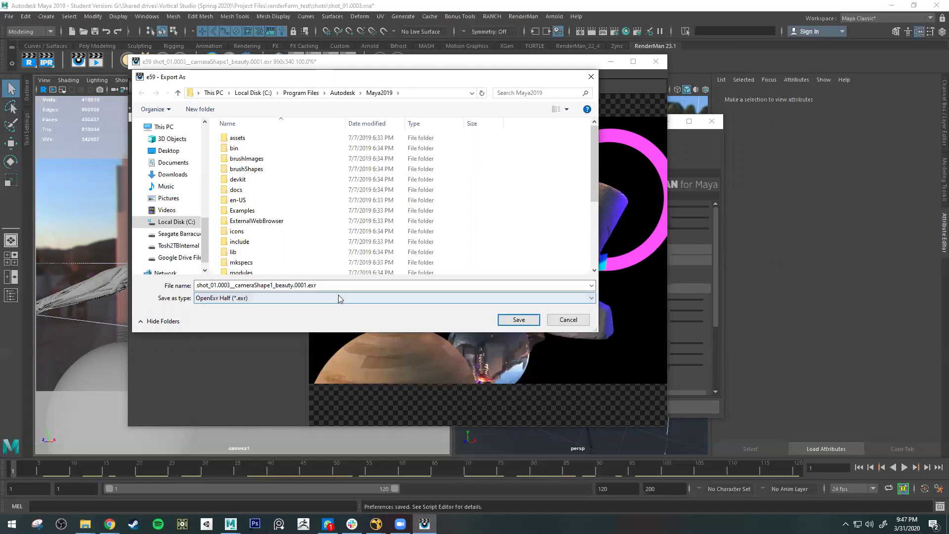
left_click(573, 322)
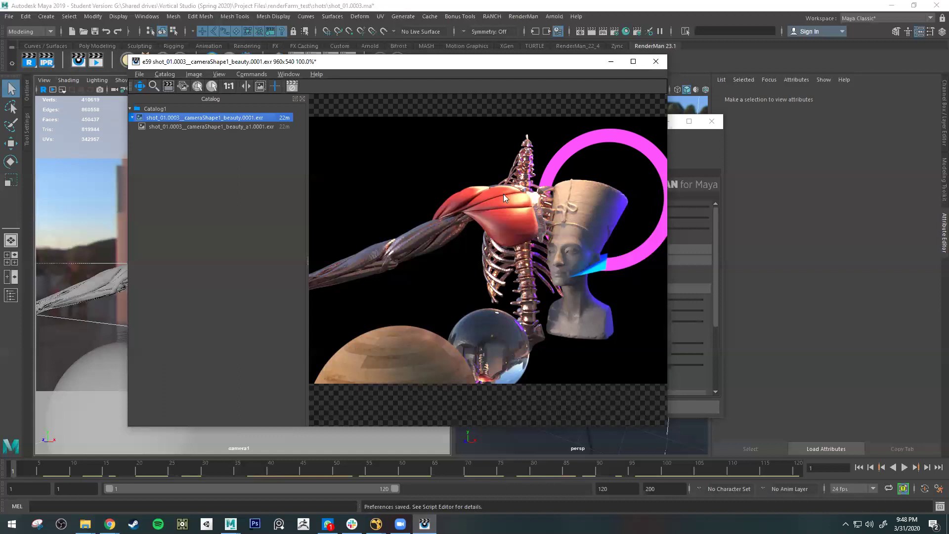
Step: Export the beauty render as the PNG shot_01.0003__cameraShape1_beauty.0001 into the Downloads folder
left_click(139, 74)
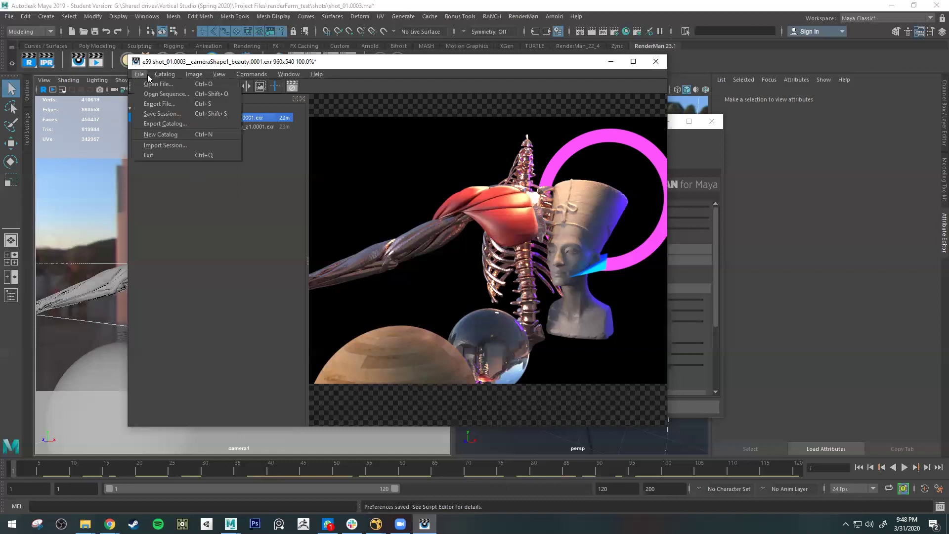
left_click(182, 106)
left_click(252, 297)
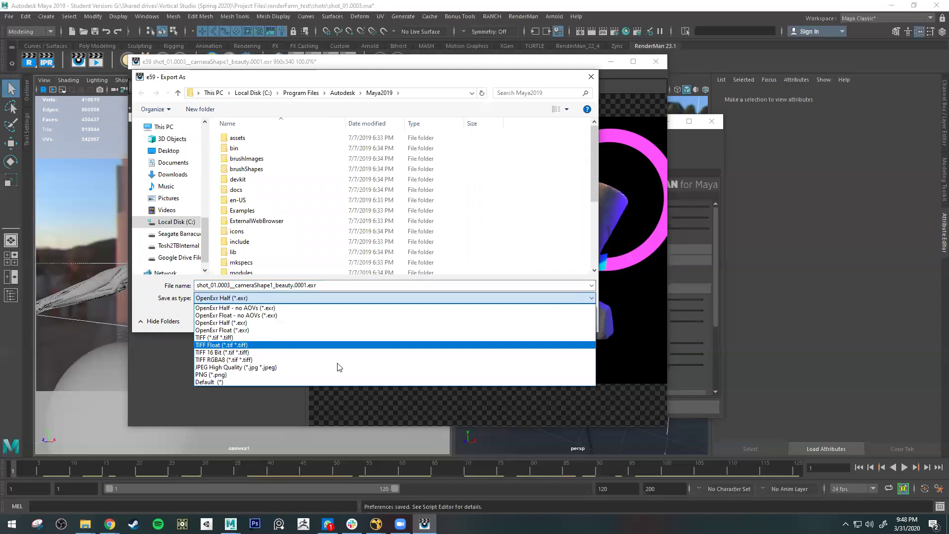
left_click(252, 299)
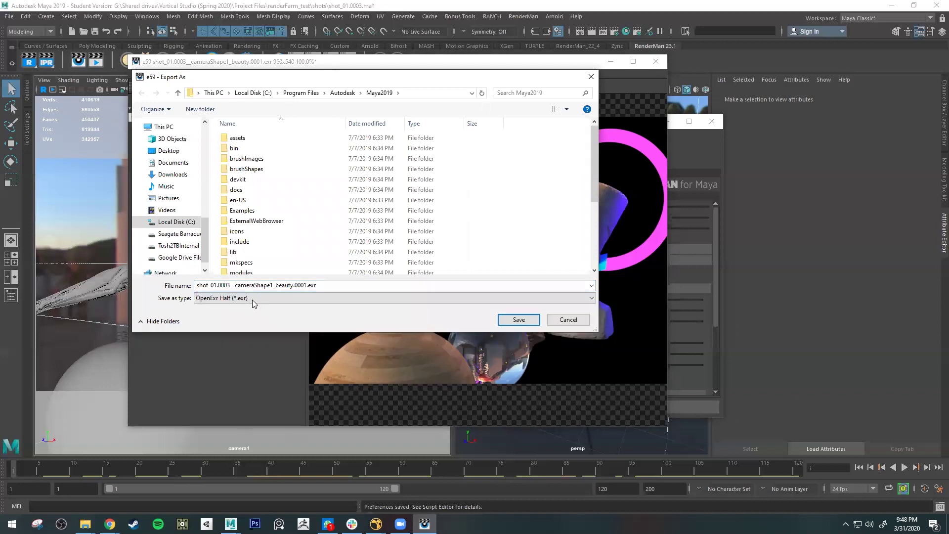
left_click(296, 297)
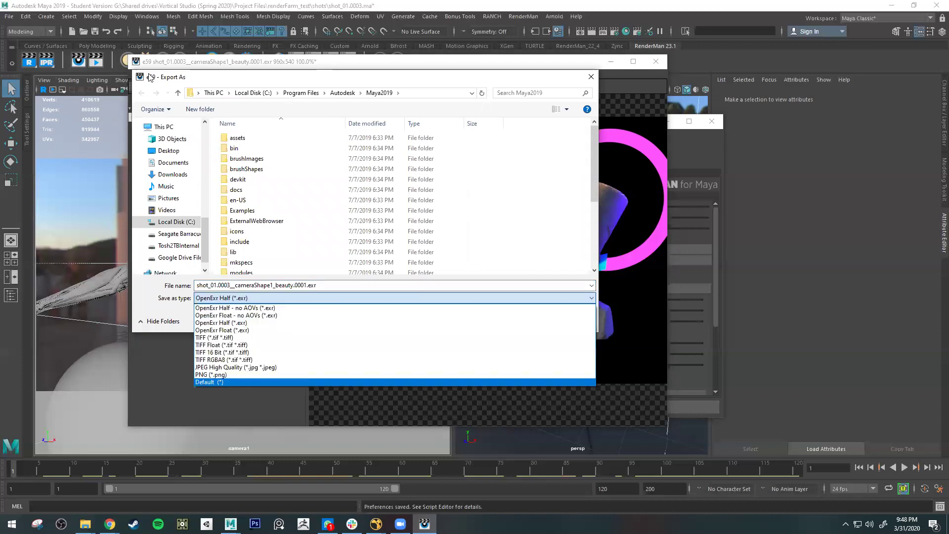
left_click(475, 374)
left_click(173, 174)
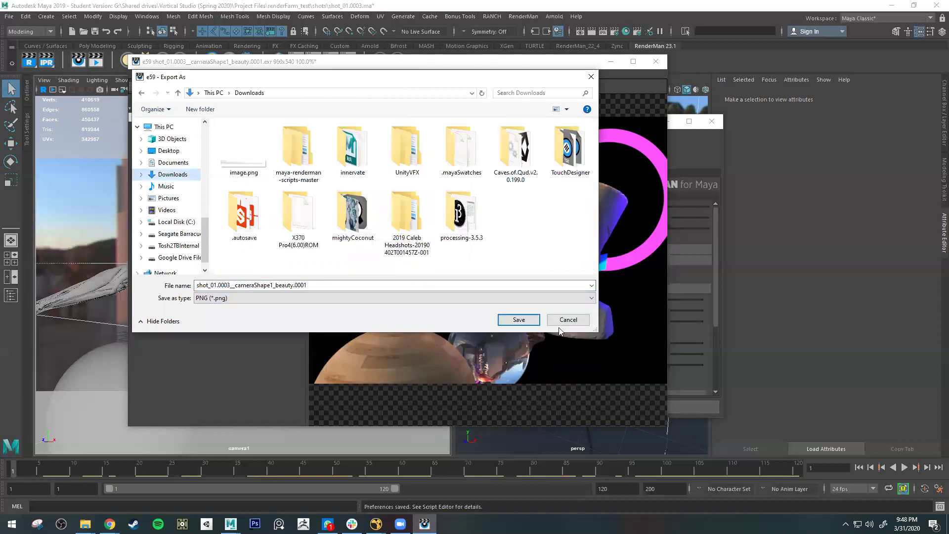
left_click(520, 322)
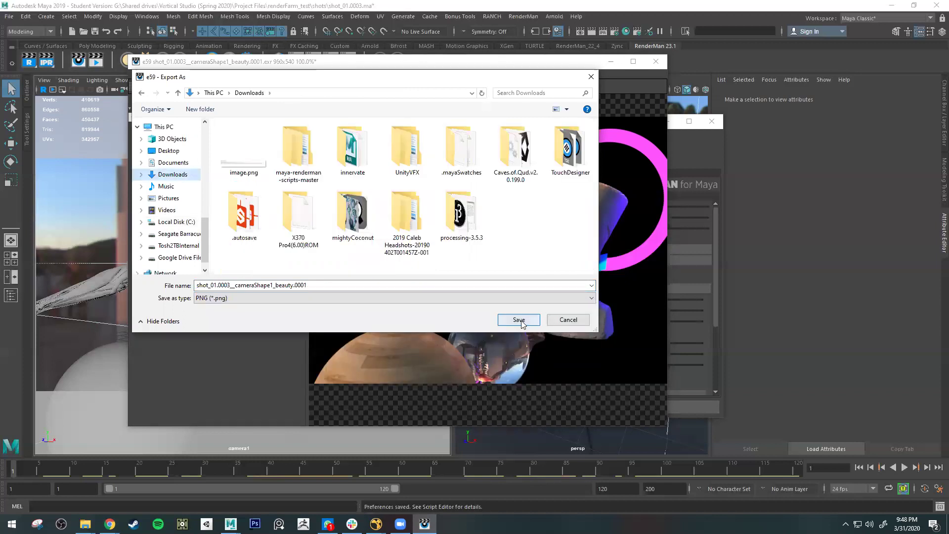
Step: Open the exported PNG from Downloads in Photos and compare its colours side by side with the render in the image viewer
mouse_move(113, 517)
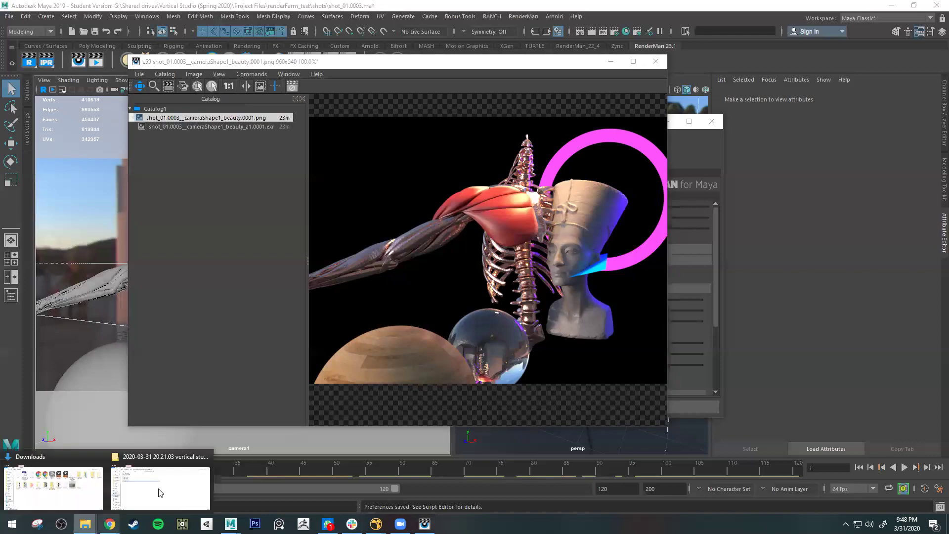
left_click(160, 492)
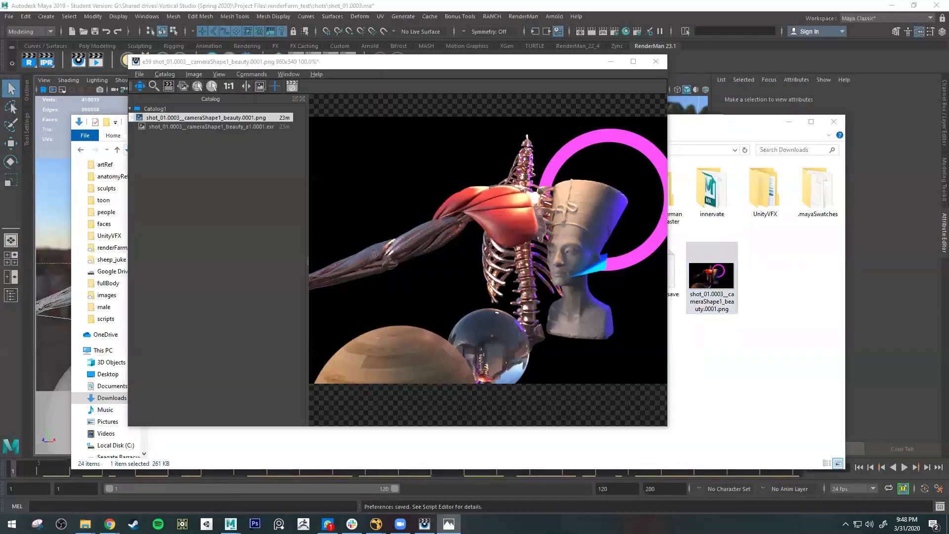
double_click(693, 262)
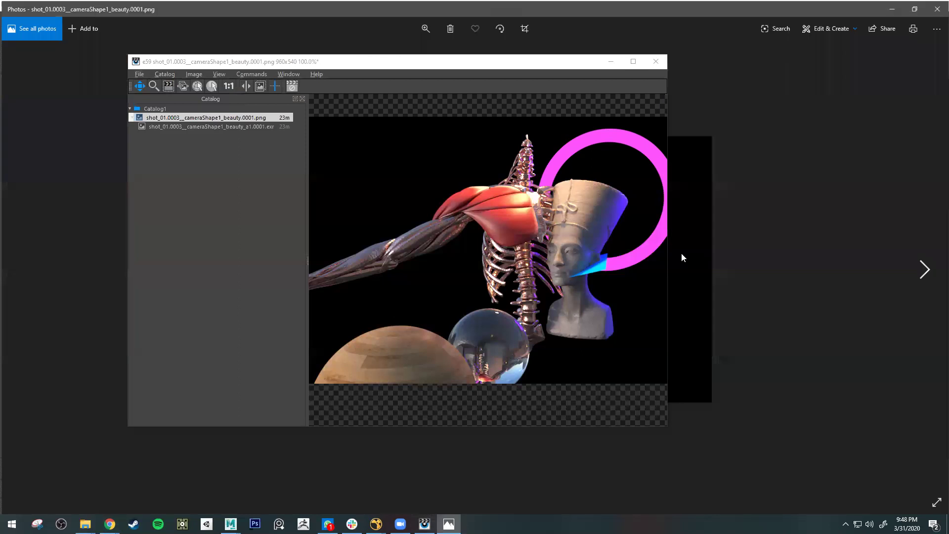
double_click(760, 12)
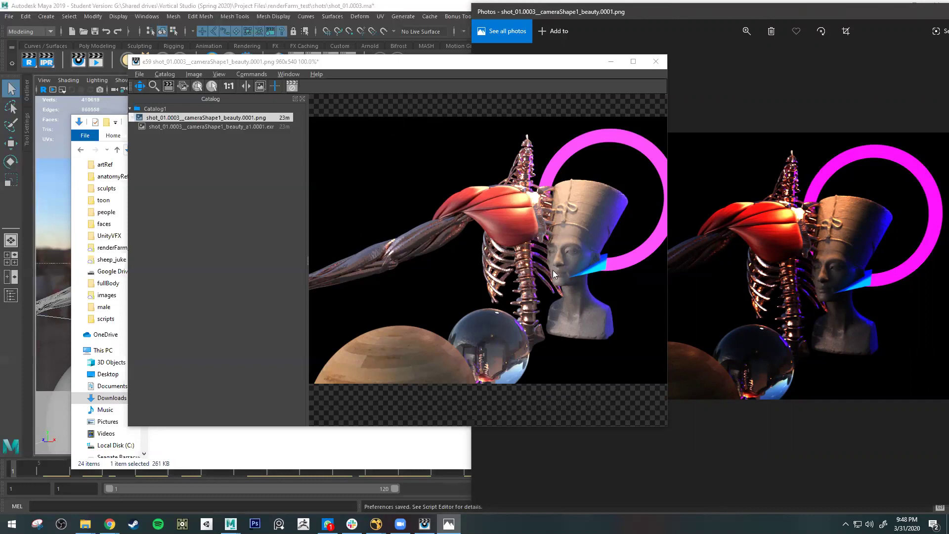
scroll(587, 327, "down", 1)
scroll(542, 334, "down", 1)
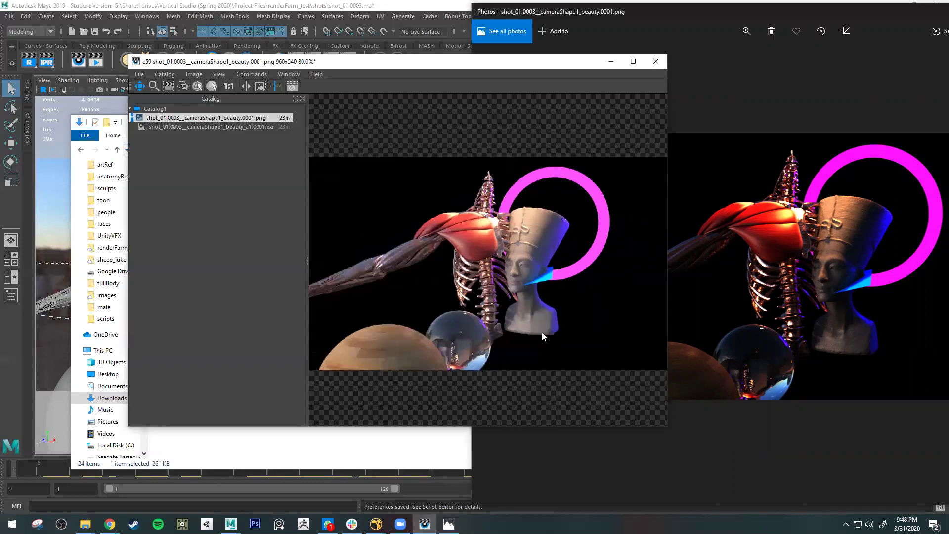
scroll(520, 334, "up", 2)
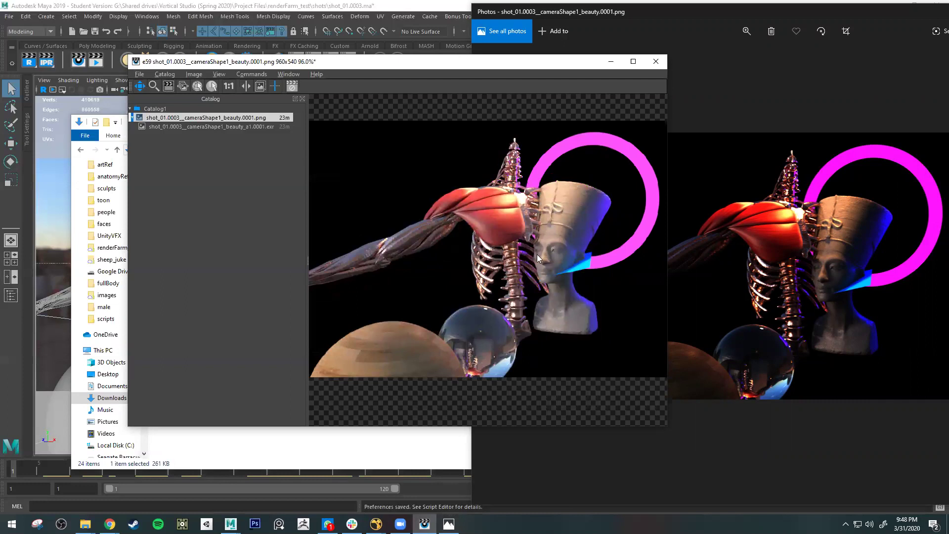
scroll(534, 255, "up", 1)
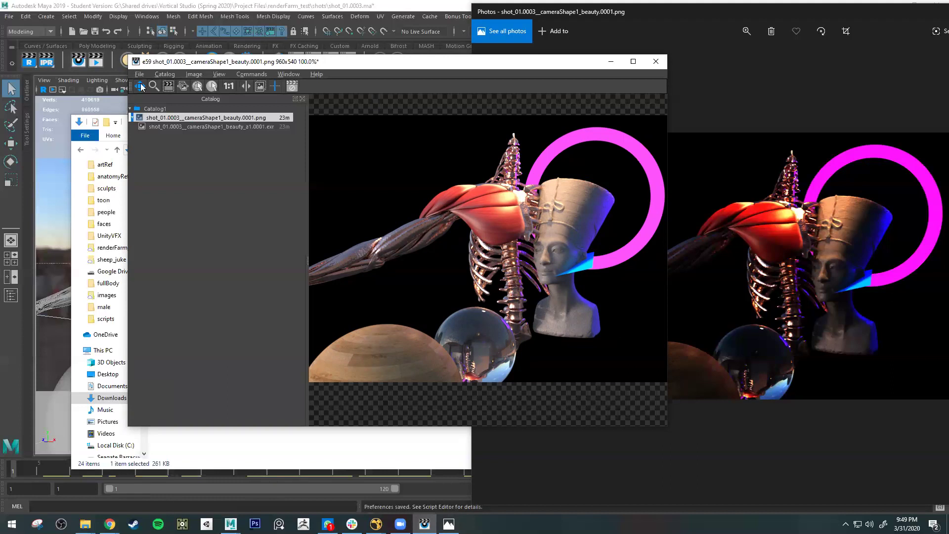
Step: Enable Burn In Mapping On Save for the catalog and export the beauty PNG again, replacing the existing file in Downloads
left_click(139, 74)
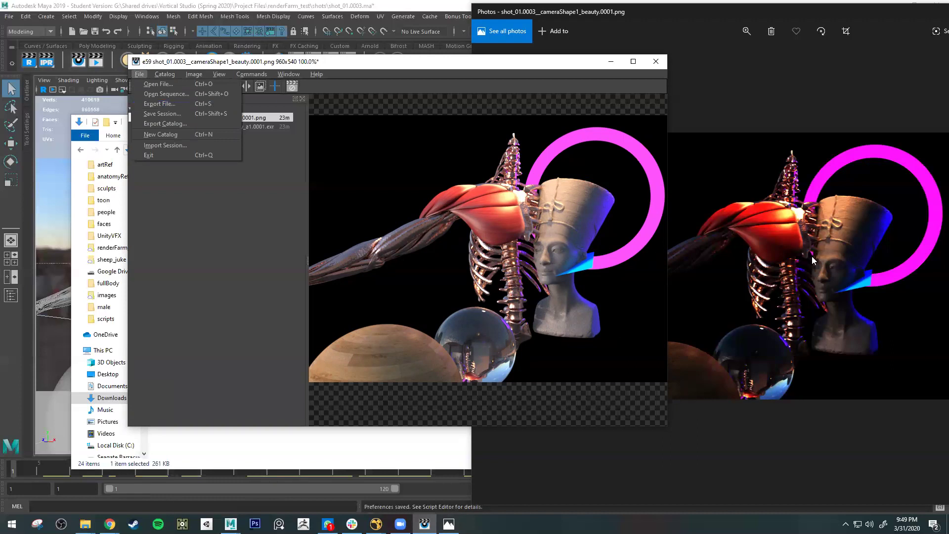
left_click(192, 76)
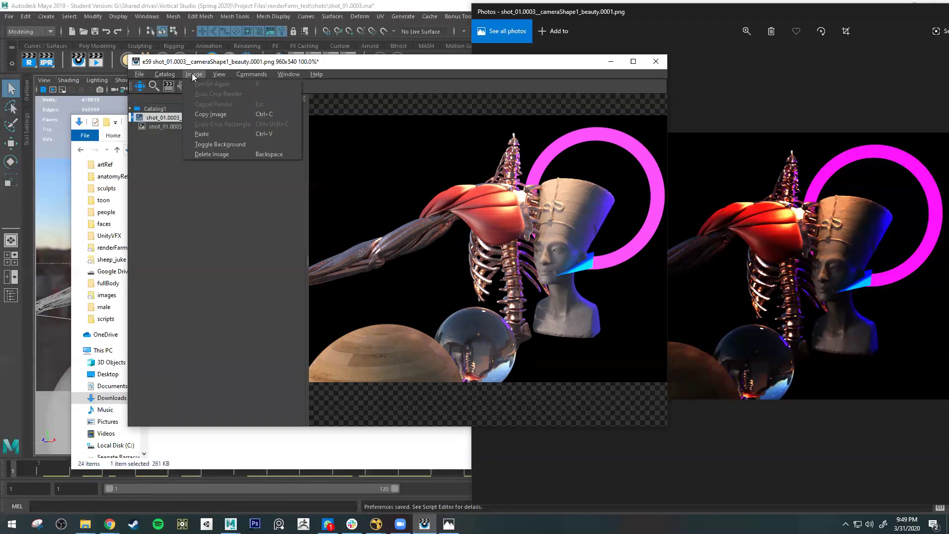
left_click(167, 75)
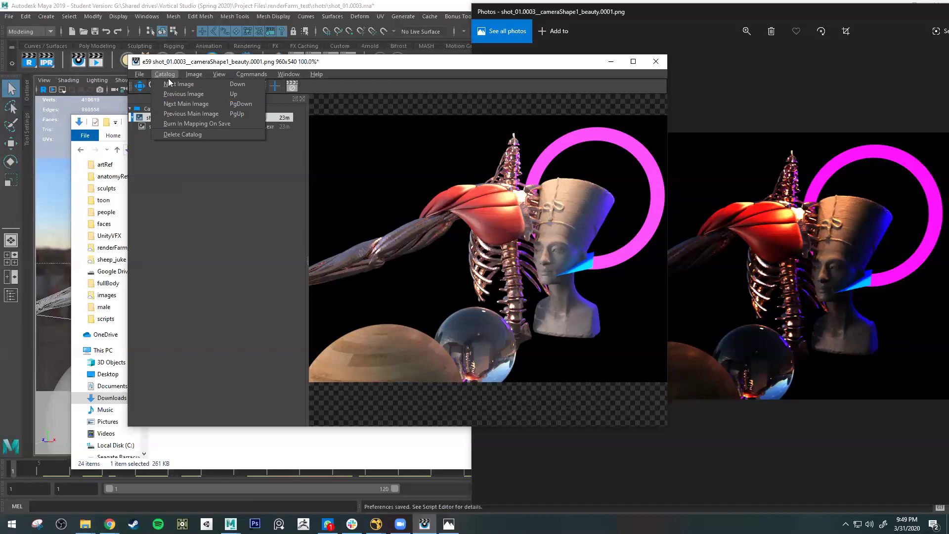
left_click(139, 74)
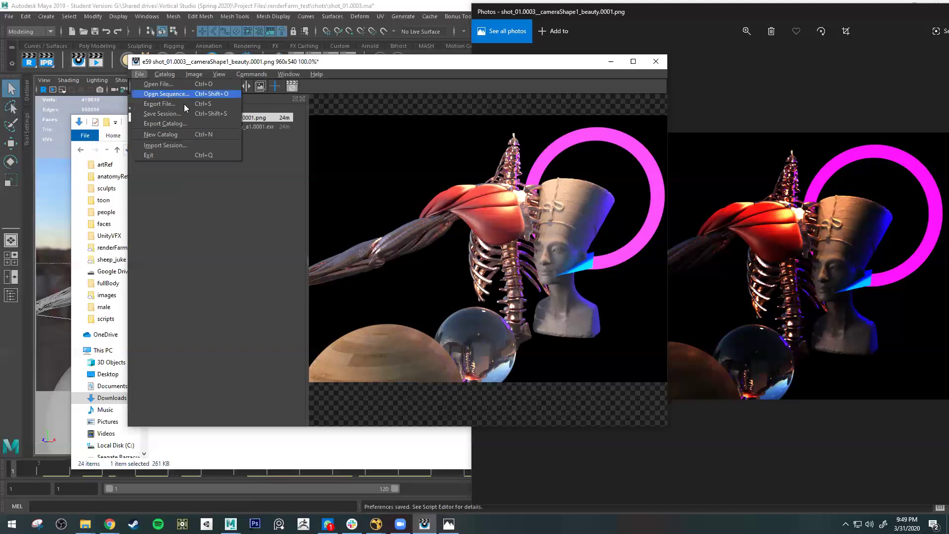
key("Down")
key("Return")
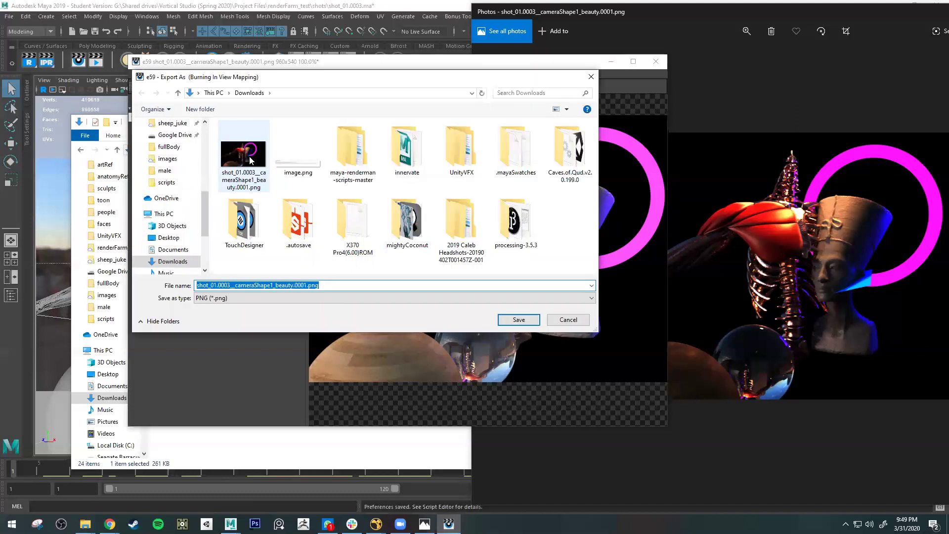
key("Return")
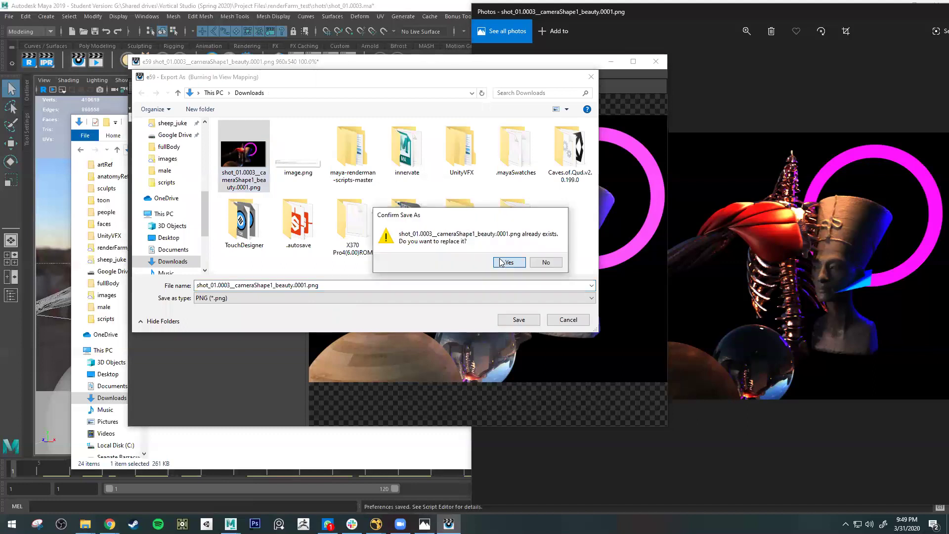
left_click(502, 262)
Step: Close the old PNG preview, open the re-exported PNG to compare it with the render, and close Photos
key("alt+F4")
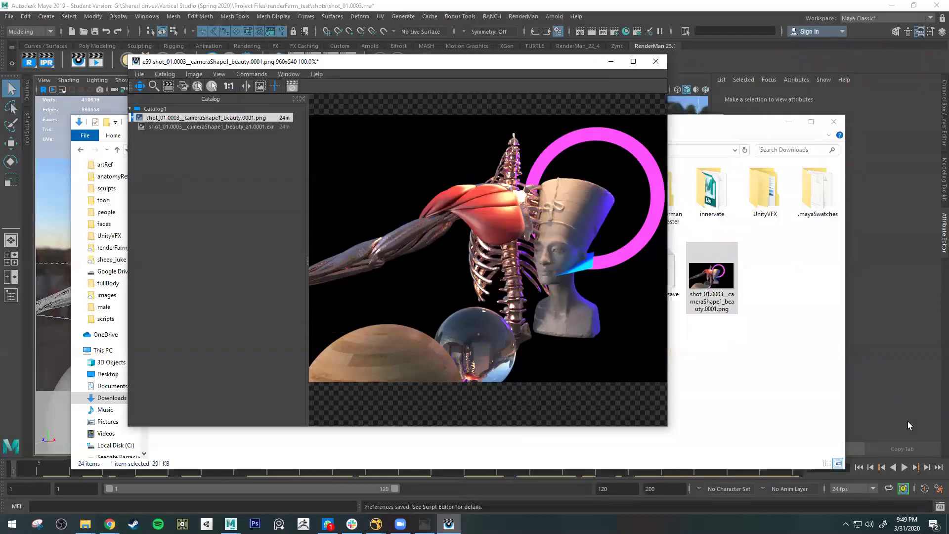
key("Return")
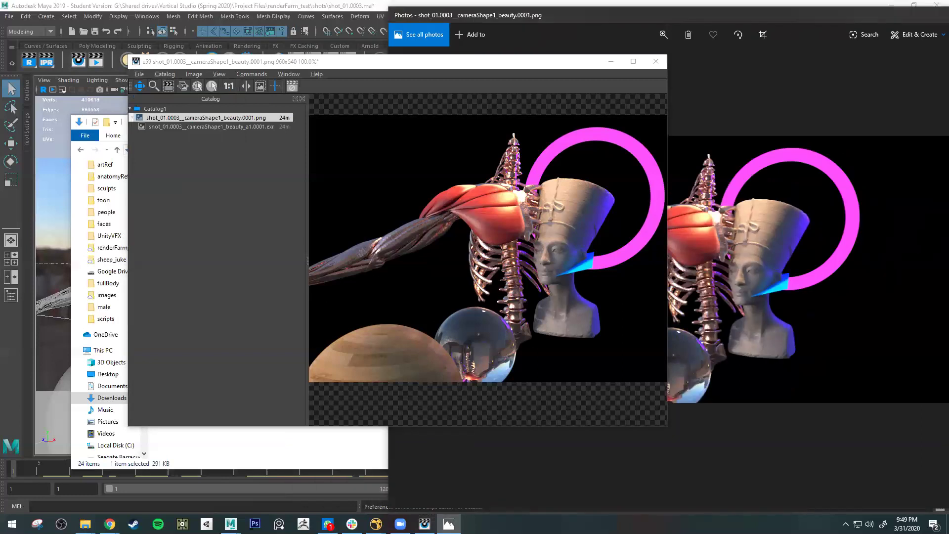
key("alt+F4")
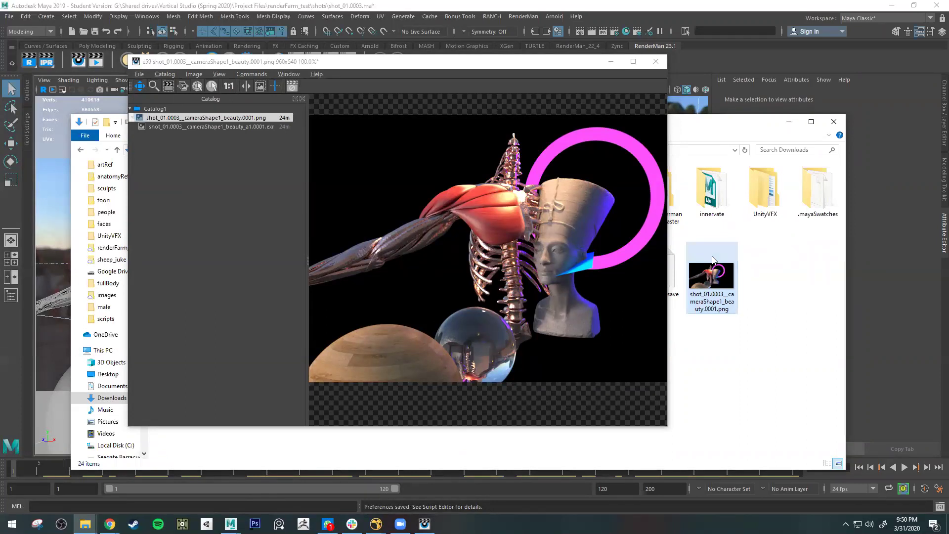
Step: Recheck the Burn In Mapping On Save option, minimize the image viewer and put away the Downloads window to return to Maya
left_click(708, 250)
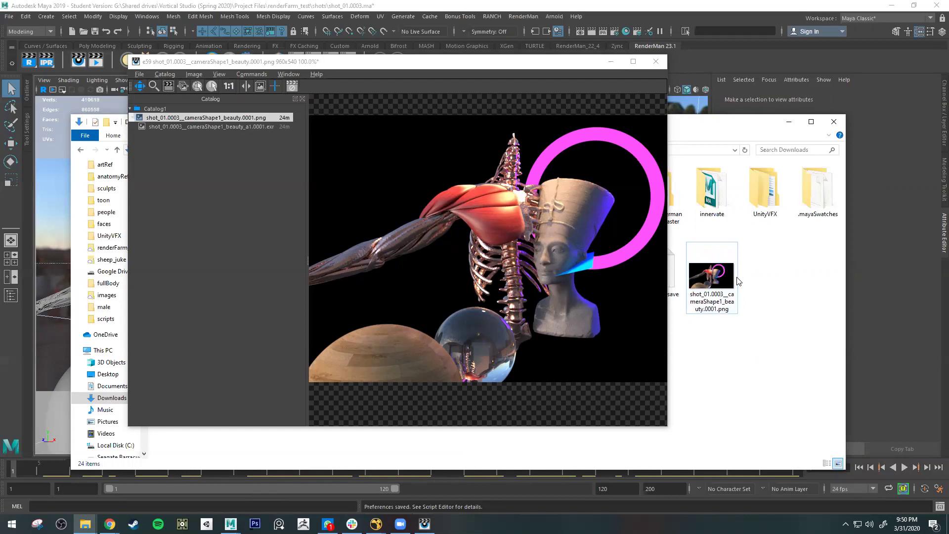
left_click(165, 74)
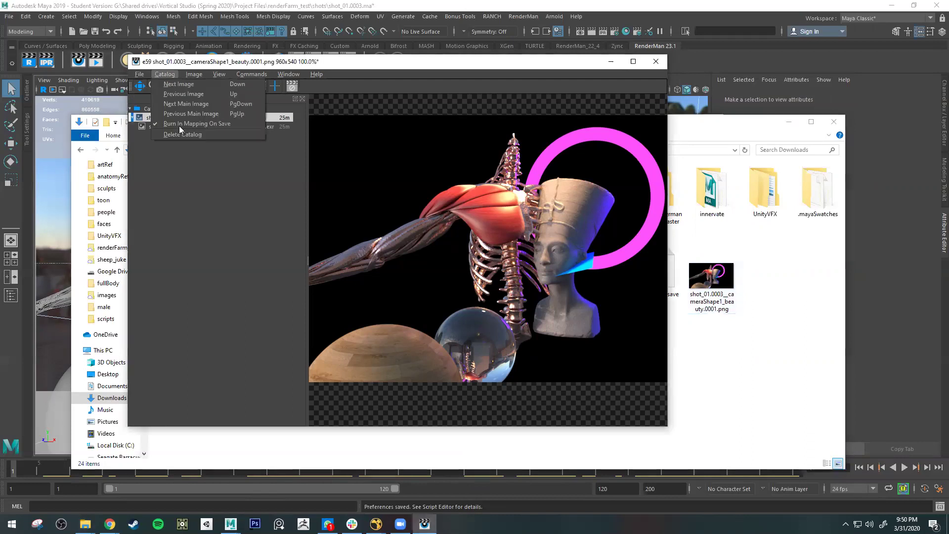
left_click(137, 74)
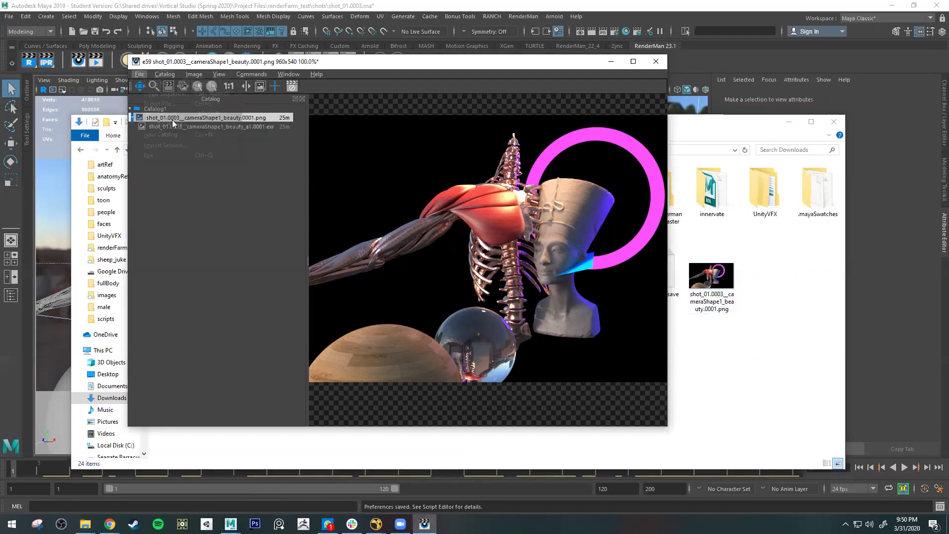
left_click(608, 63)
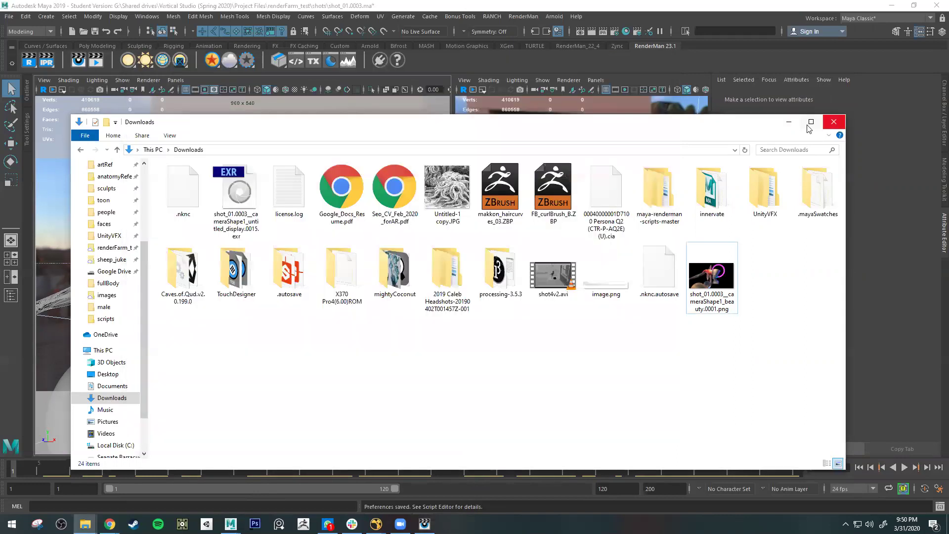
left_click(811, 123)
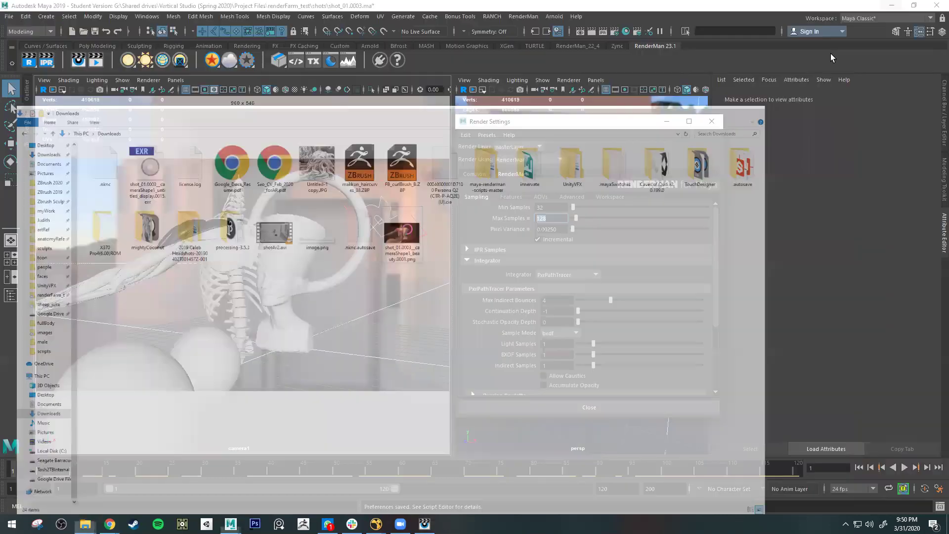